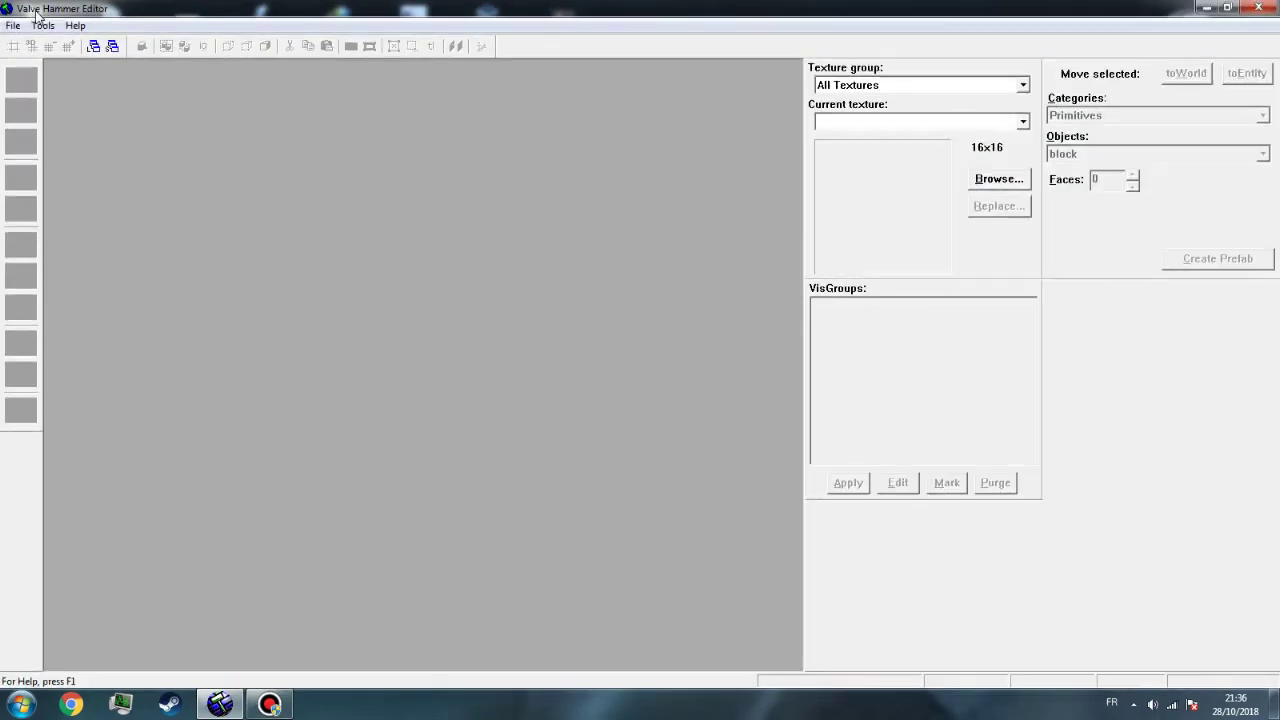
Create a new map and set the current texture to WET_WALL05, found by filtering the textures for "wall"
{"action": "left_click", "coordinate": [13, 25]}
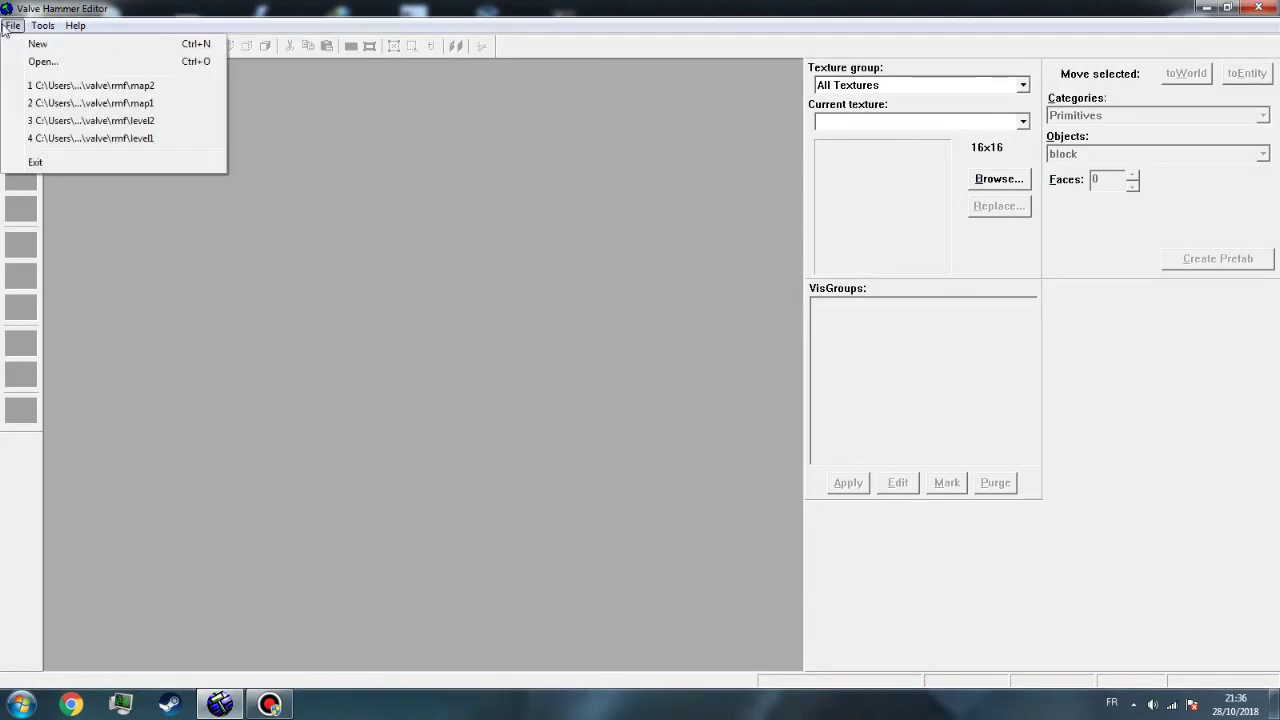
{"action": "left_click", "coordinate": [37, 44]}
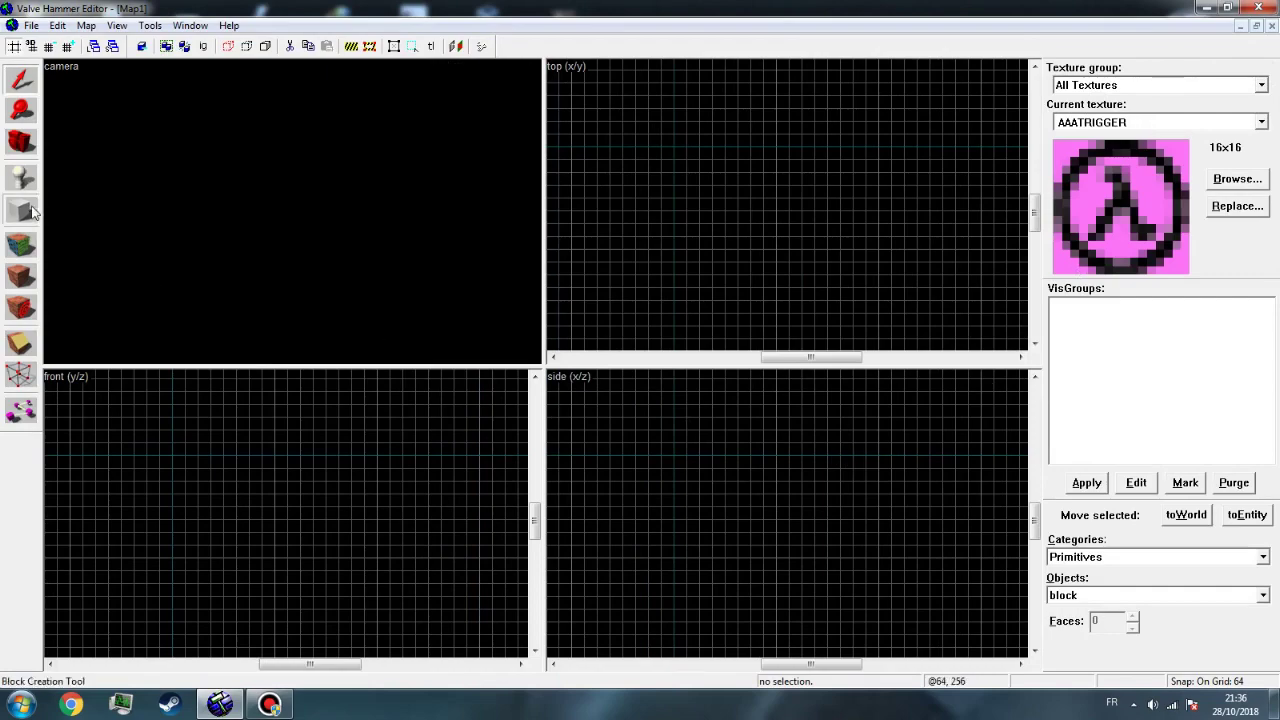
{"action": "left_click", "coordinate": [1237, 179]}
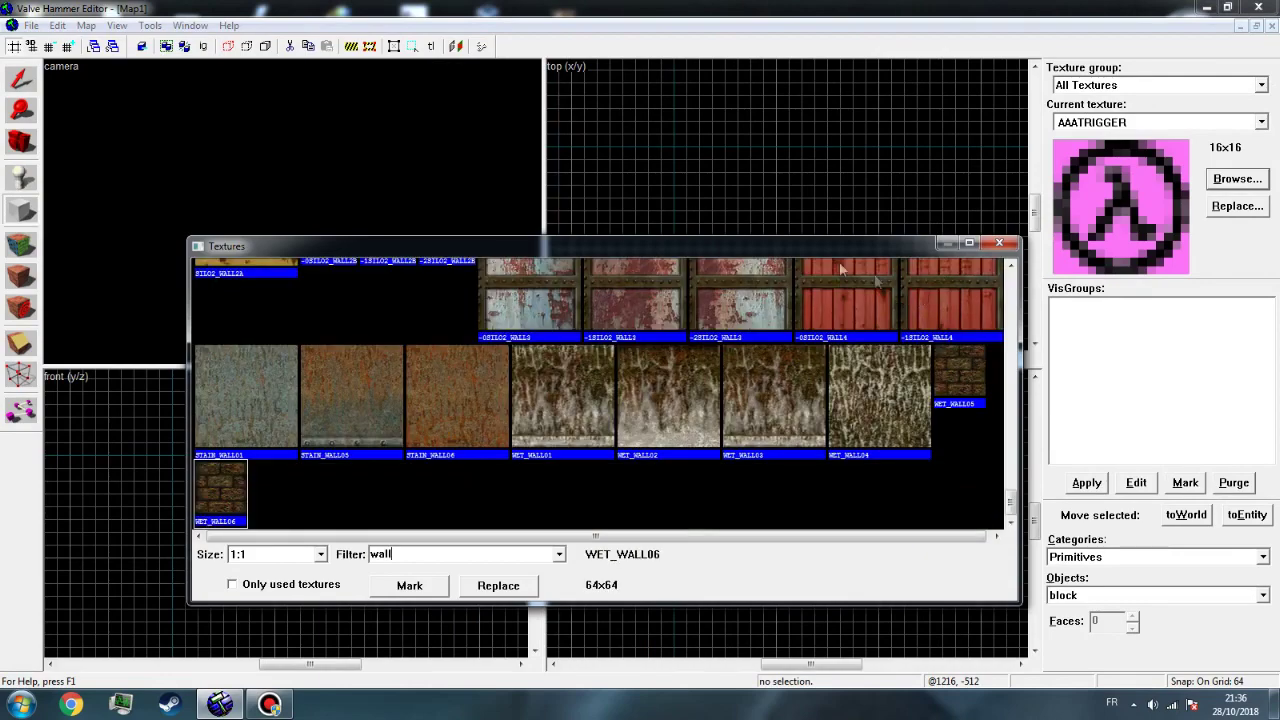
{"action": "double_click", "coordinate": [960, 385]}
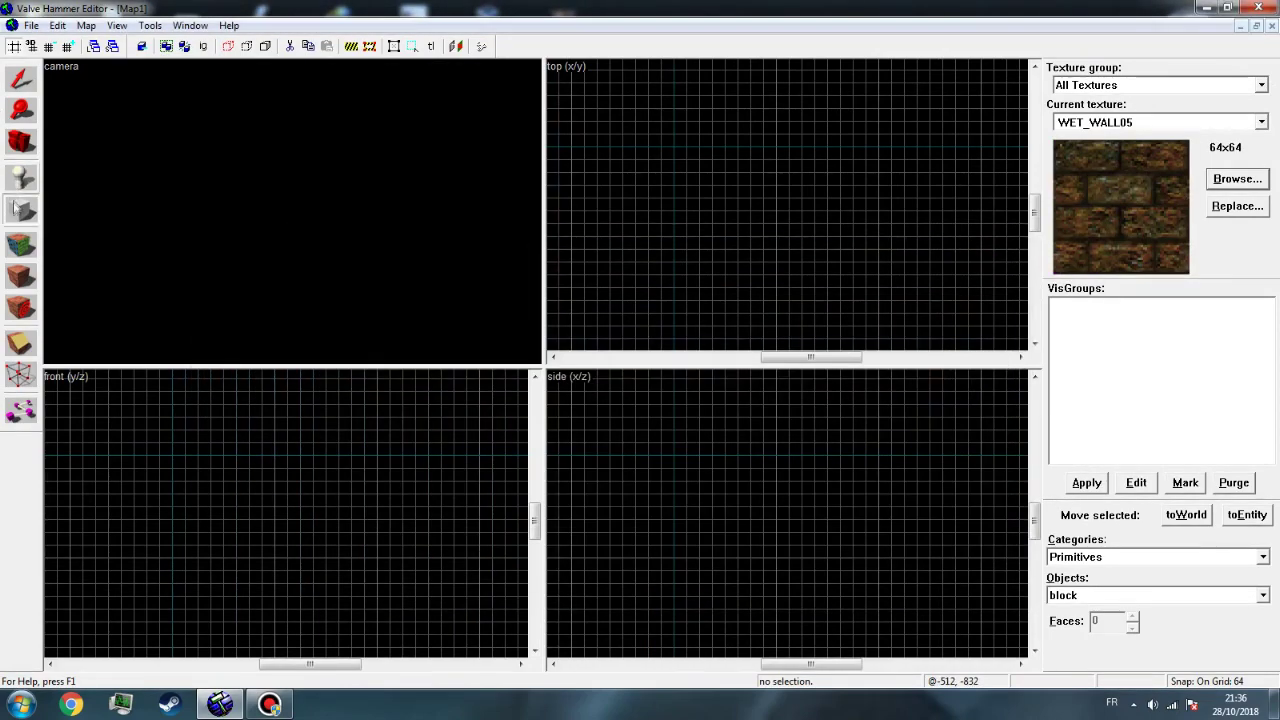
Create a wall block 448 units wide, 64 units long and 192 units high
{"action": "left_click_drag", "start_coordinate": [621, 158], "coordinate": [666, 208]}
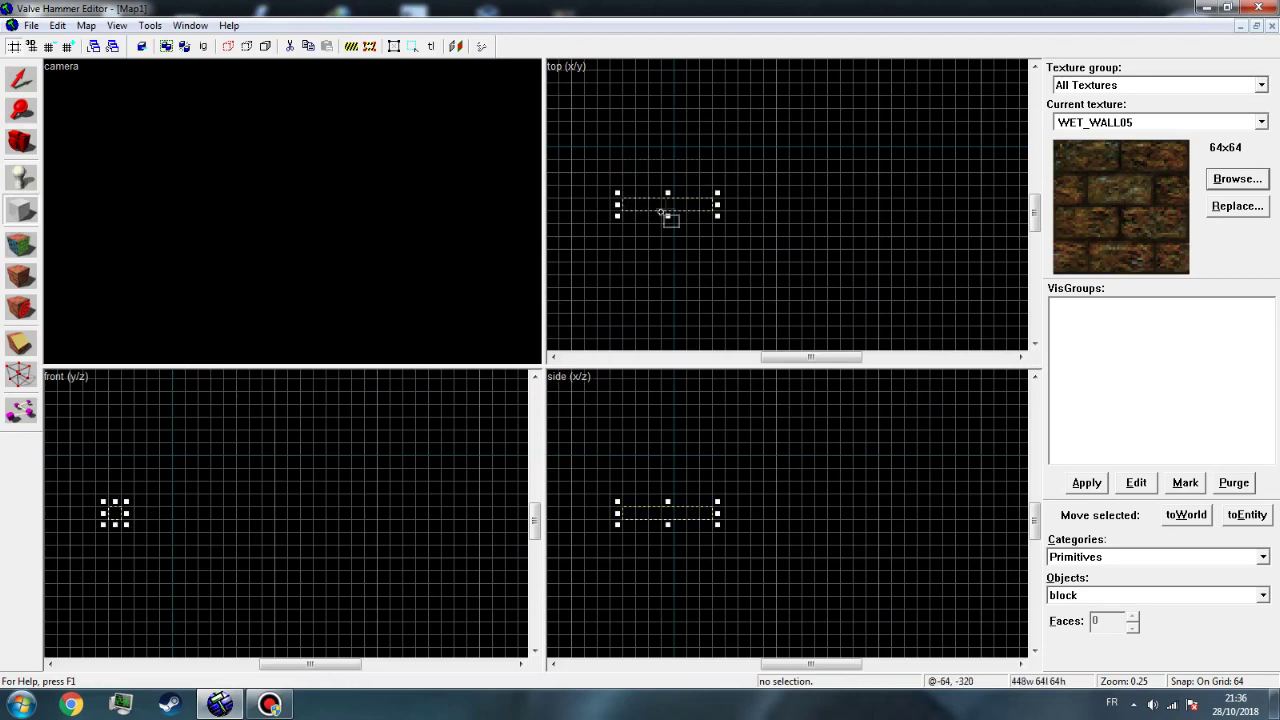
{"action": "left_click_drag", "start_coordinate": [116, 500], "coordinate": [117, 478]}
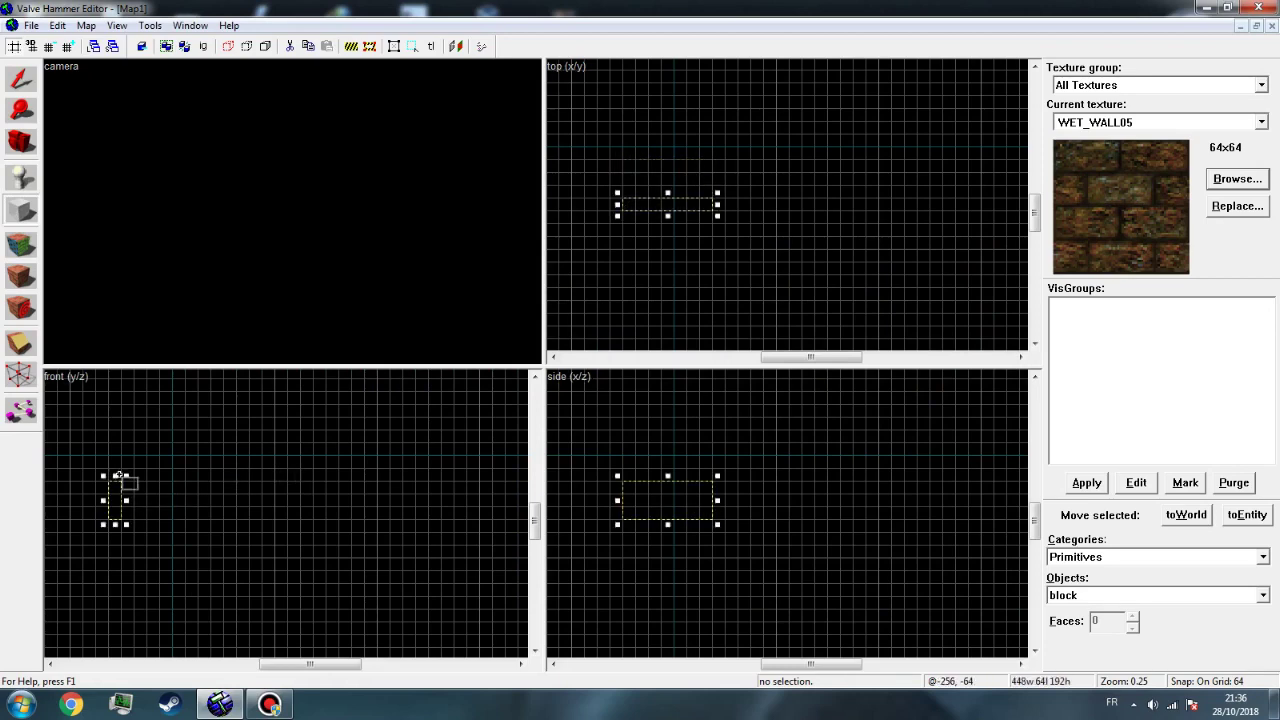
{"action": "key", "text": "Return"}
{"action": "key", "text": "z"}
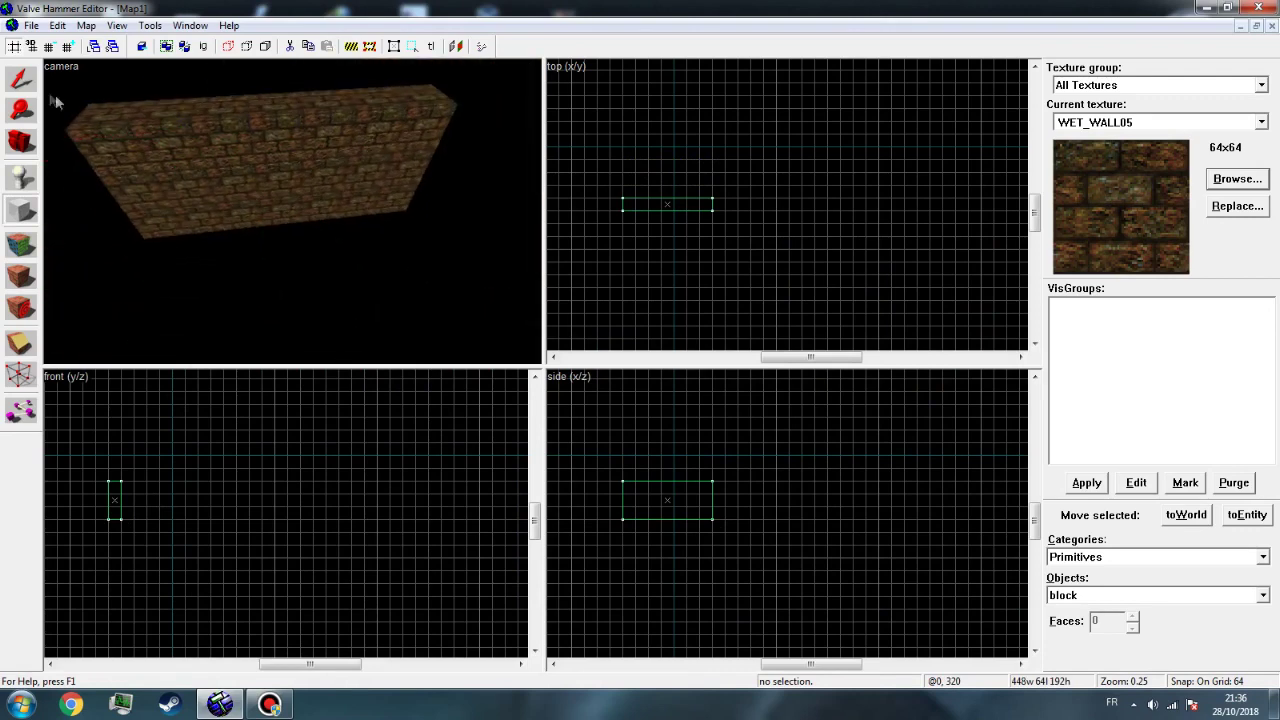
Copy the wall to form a parallel side wall and a 64 by 320 unit end wall joining the two
{"action": "left_click", "coordinate": [21, 80]}
{"action": "mouse_move", "coordinate": [695, 203]}
{"action": "left_mouse_down", "text": "shift"}
{"action": "mouse_move", "coordinate": [686, 126]}
{"action": "mouse_move", "coordinate": [637, 203]}
{"action": "left_mouse_up", "text": "shift"}
{"action": "key", "text": "z"}
{"action": "key", "text": "s"}
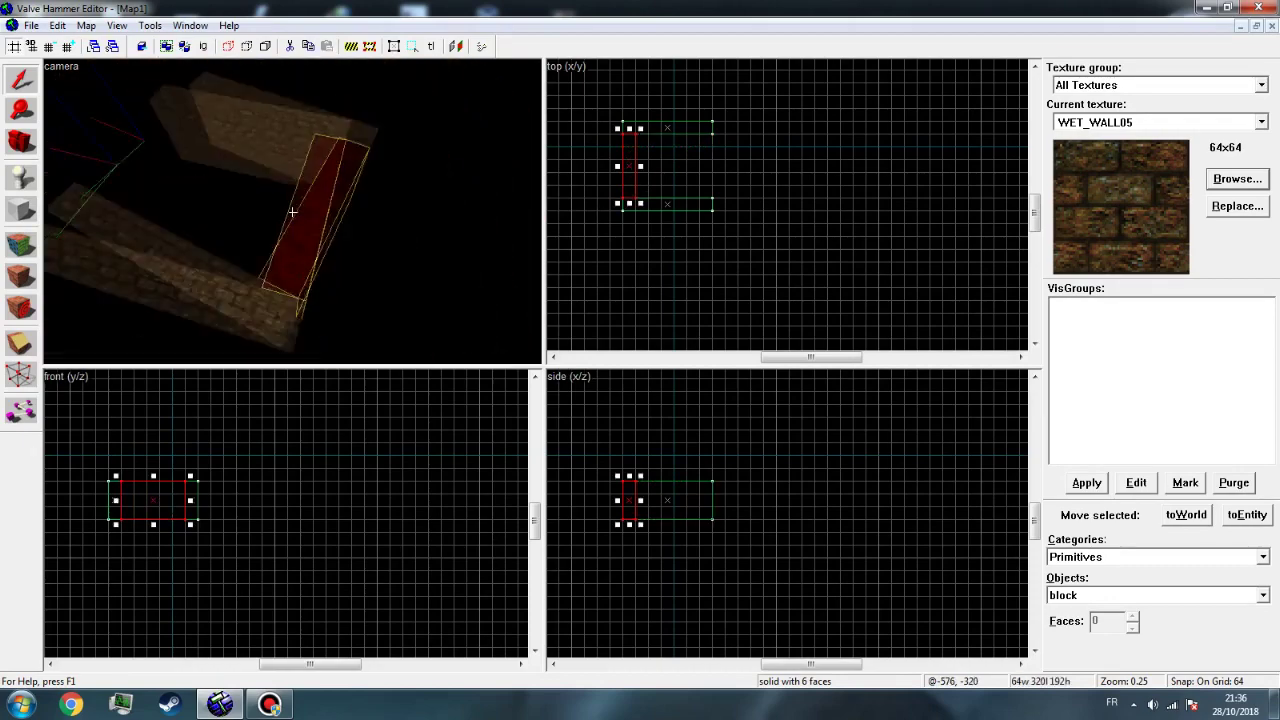
{"action": "key", "text": "d"}
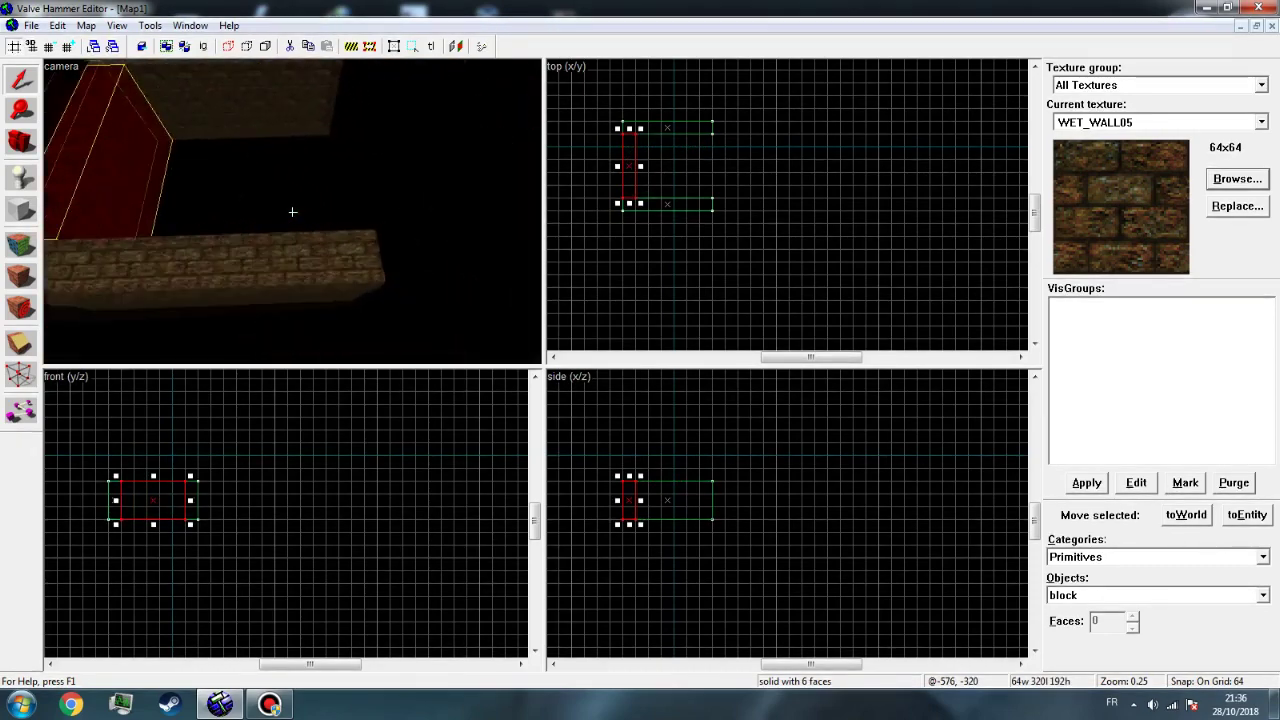
{"action": "key", "text": "s"}
{"action": "key", "text": "z"}
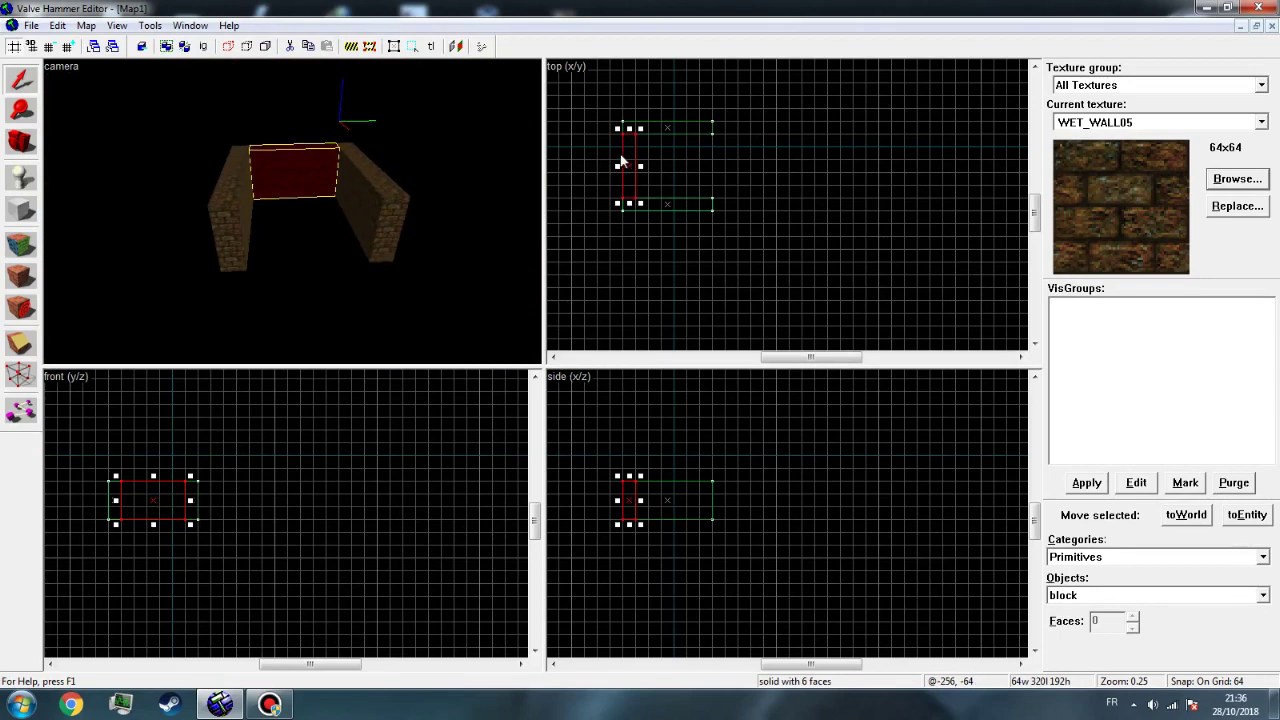
Copy the end wall to the room's open side as two shorter segments in line with the side walls, leaving a doorway between them
{"action": "left_click_drag", "start_coordinate": [620, 160], "coordinate": [725, 146]}
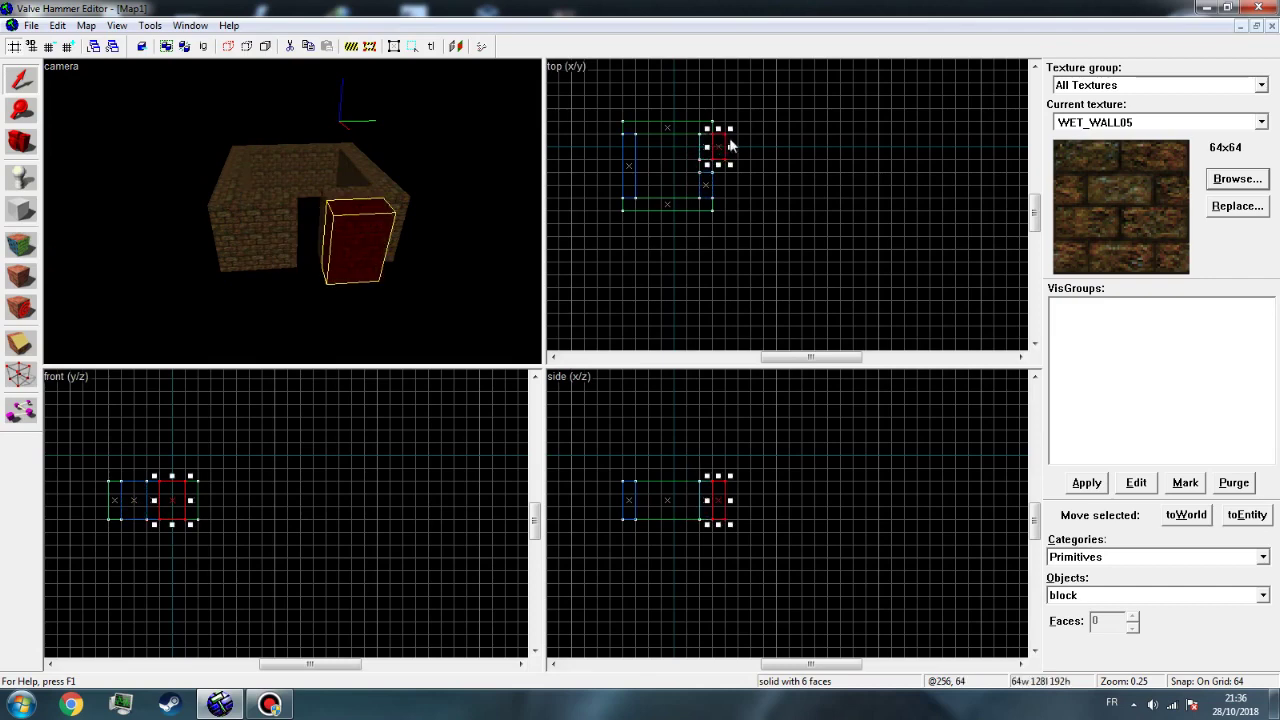
{"action": "left_click", "coordinate": [731, 138]}
{"action": "left_click", "coordinate": [379, 235]}
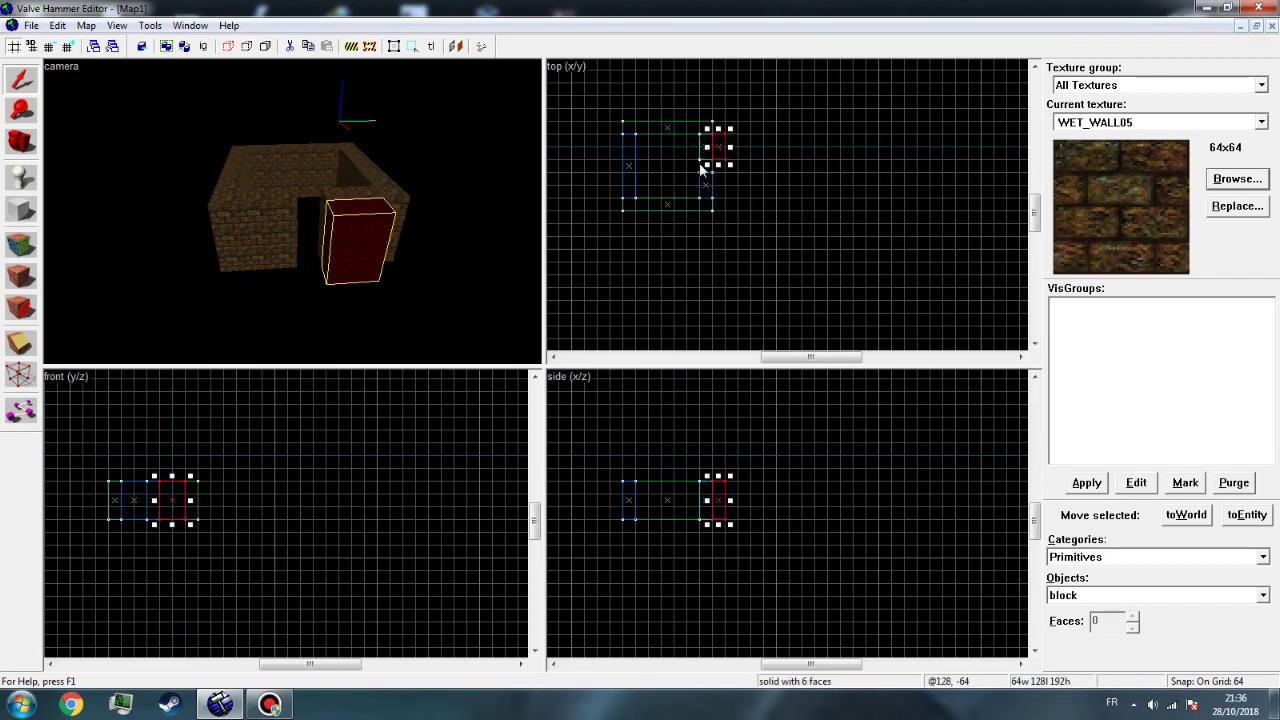
{"action": "key", "text": "Delete"}
{"action": "left_click", "coordinate": [364, 212]}
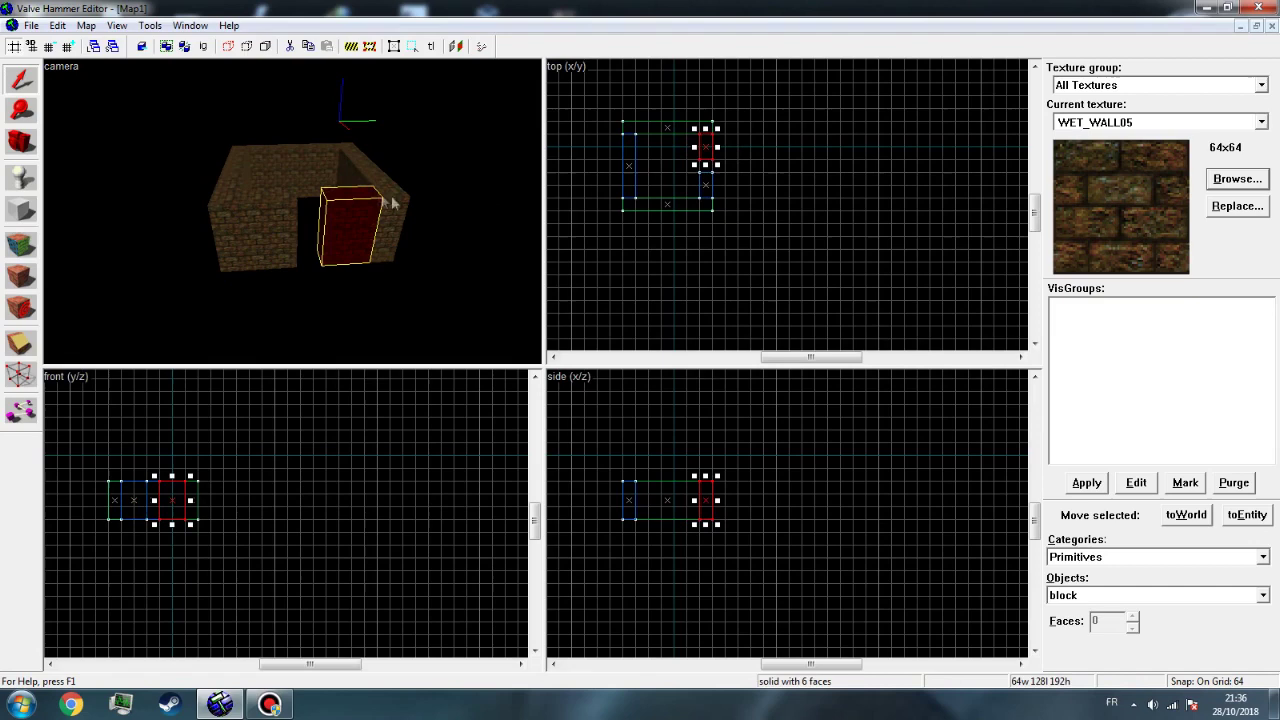
Widen the room by moving one side wall and its adjoining doorway segment 64 units outward, and lengthen the end wall to 384 units
{"action": "key", "text": "ctrl+z"}
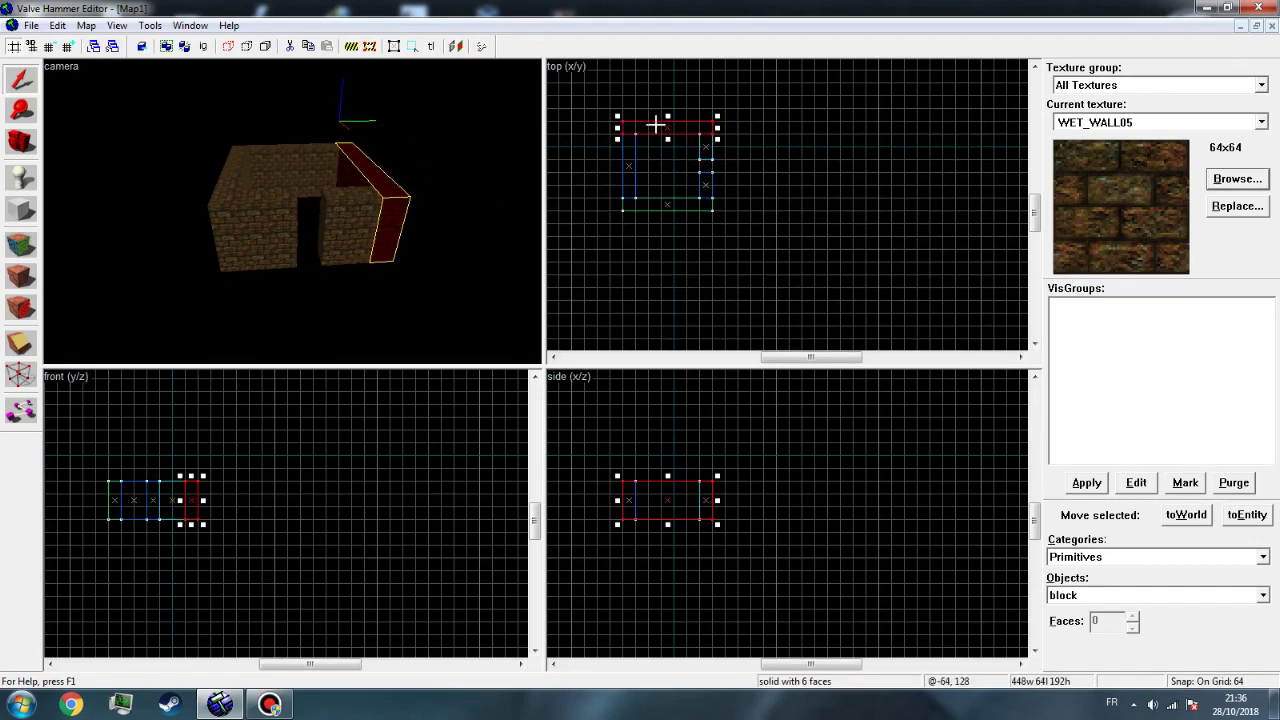
{"action": "key", "text": "ctrl+z"}
{"action": "key", "text": "ctrl+z"}
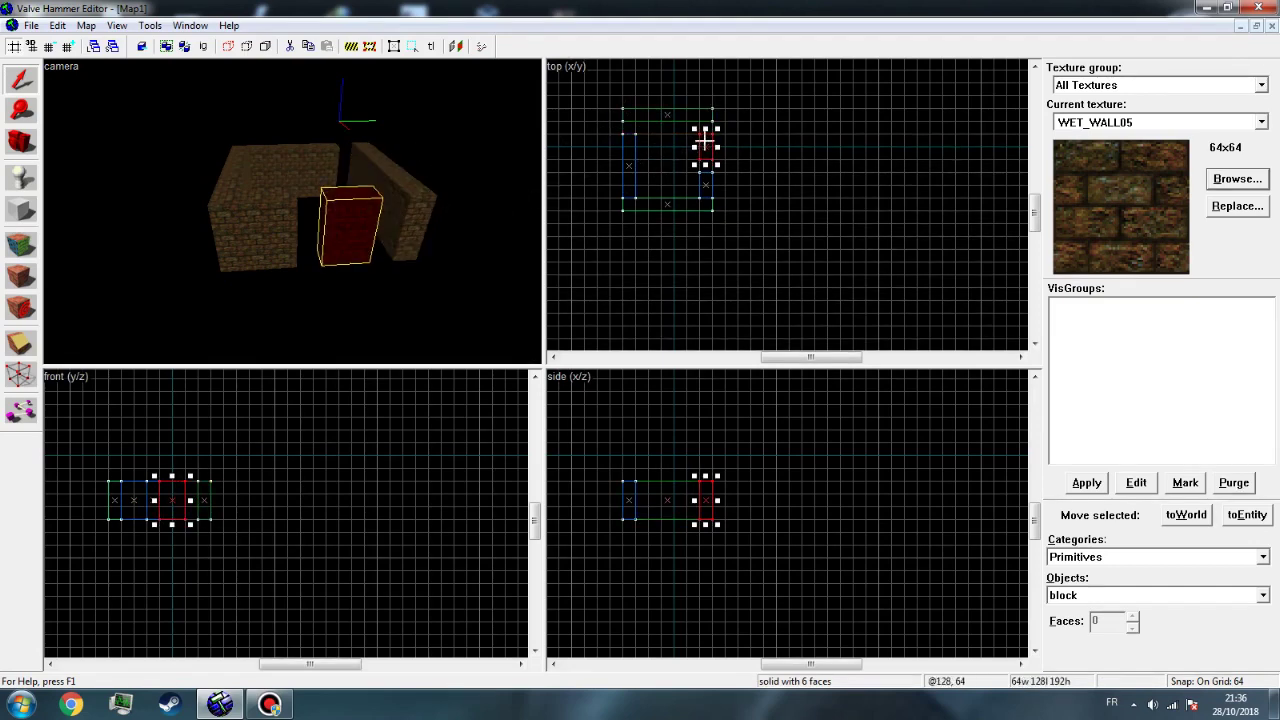
{"action": "left_click_drag", "start_coordinate": [705, 141], "coordinate": [706, 128]}
{"action": "left_click", "coordinate": [256, 154]}
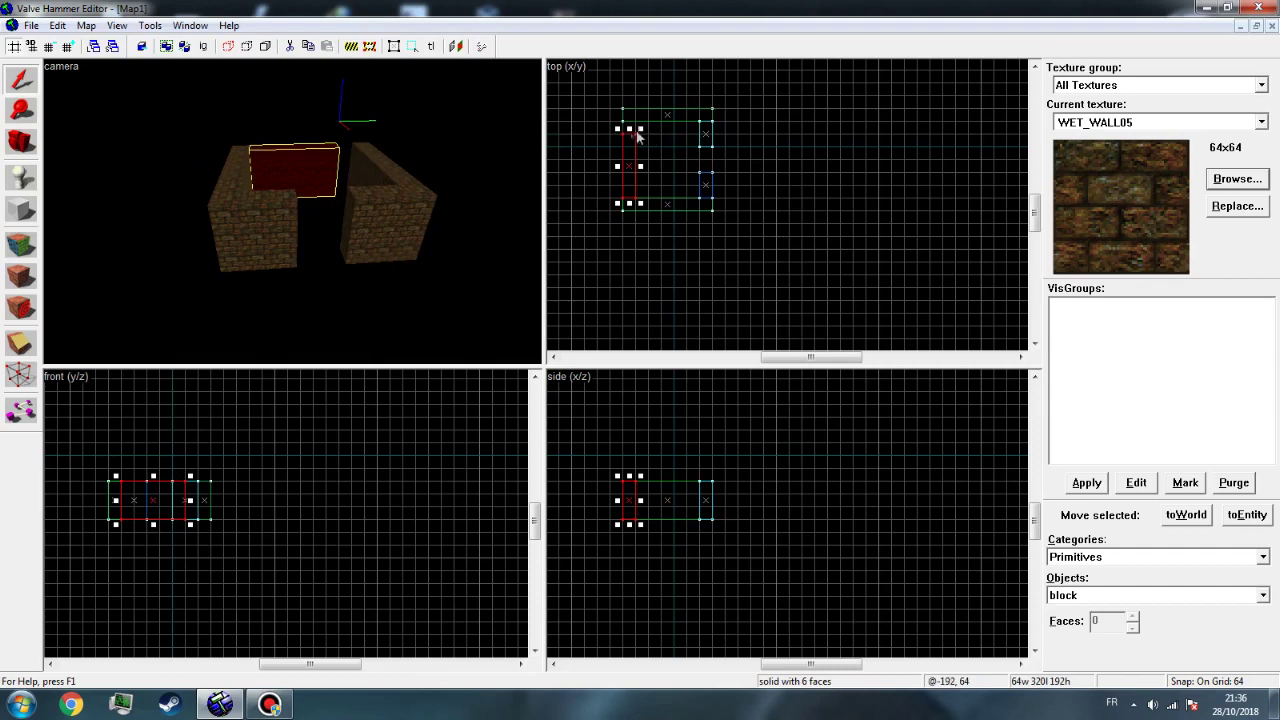
{"action": "key", "text": "ctrl+z"}
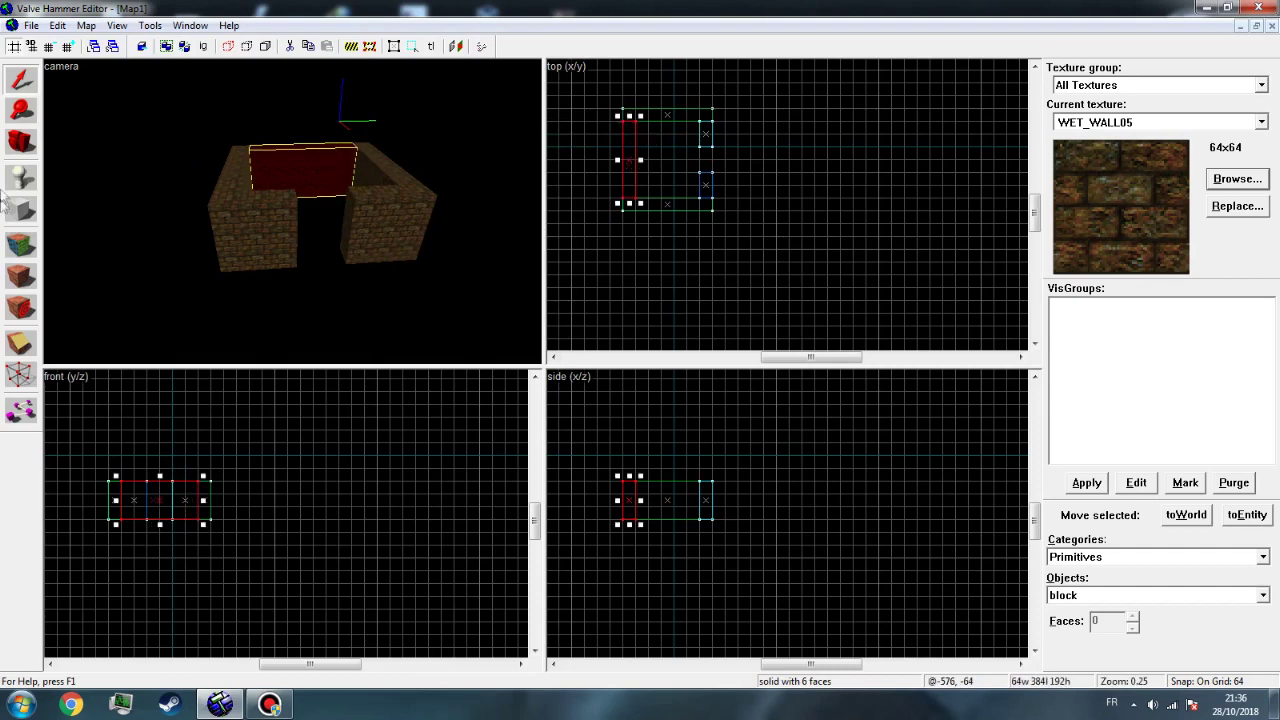
Create a corridor wall block 448 units wide, 64 units long and 192 units high, starting at one side of the doorway
{"action": "left_click", "coordinate": [22, 210]}
{"action": "left_click_drag", "start_coordinate": [715, 135], "coordinate": [807, 150]}
{"action": "left_click_drag", "start_coordinate": [180, 508], "coordinate": [183, 480]}
{"action": "key", "text": "Return"}
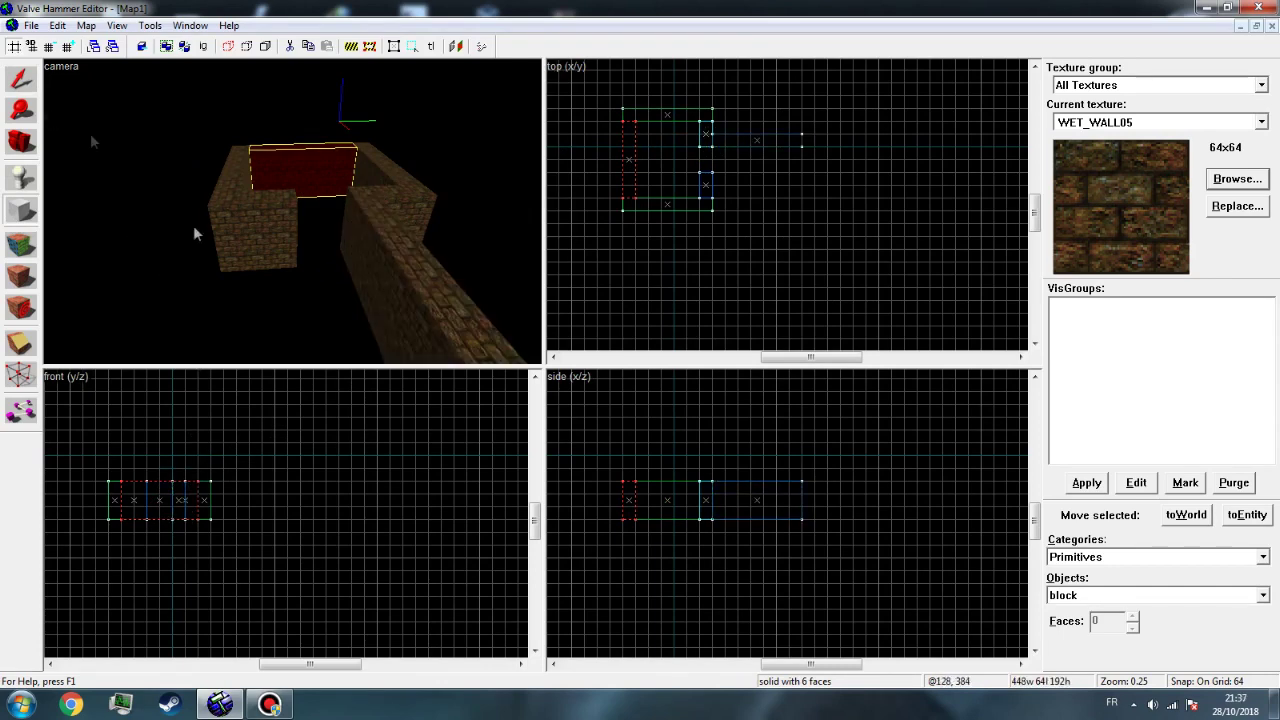
{"action": "key", "text": "Escape"}
Copy the corridor wall to the other side of the doorway
{"action": "left_click", "coordinate": [21, 78]}
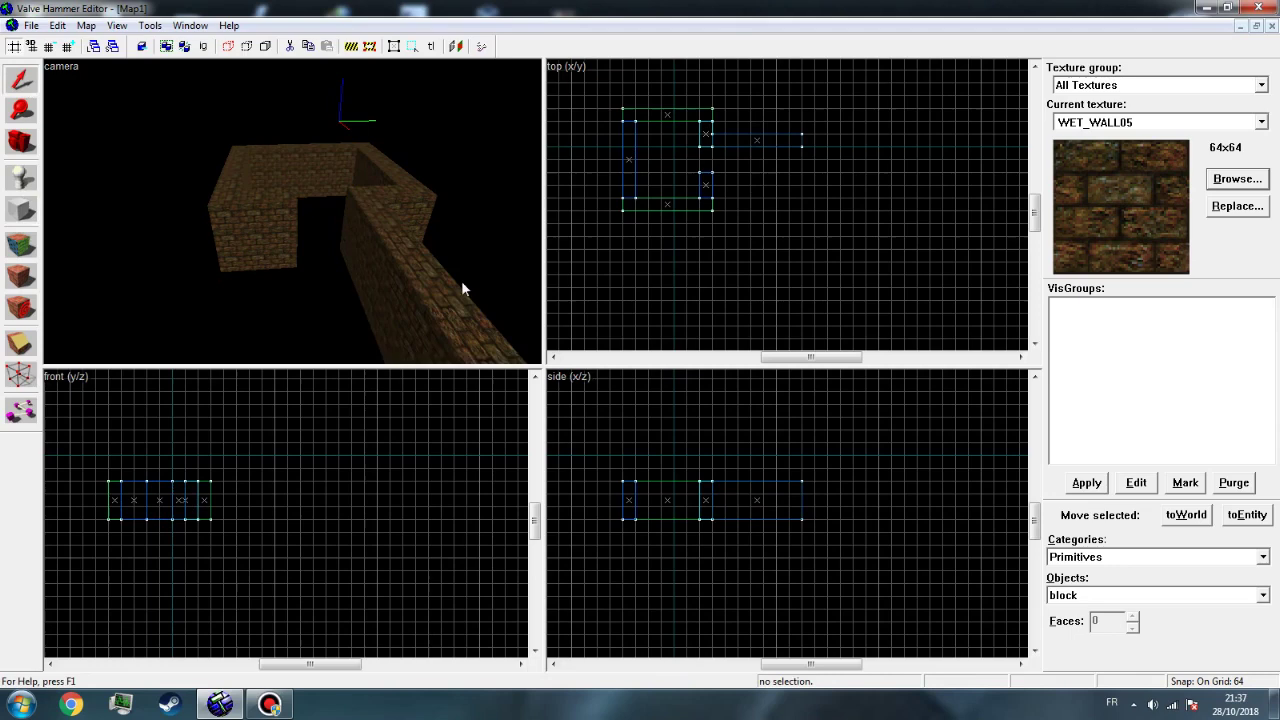
{"action": "left_click", "coordinate": [461, 282]}
{"action": "left_click_drag", "start_coordinate": [728, 143], "coordinate": [727, 178], "text": "shift"}
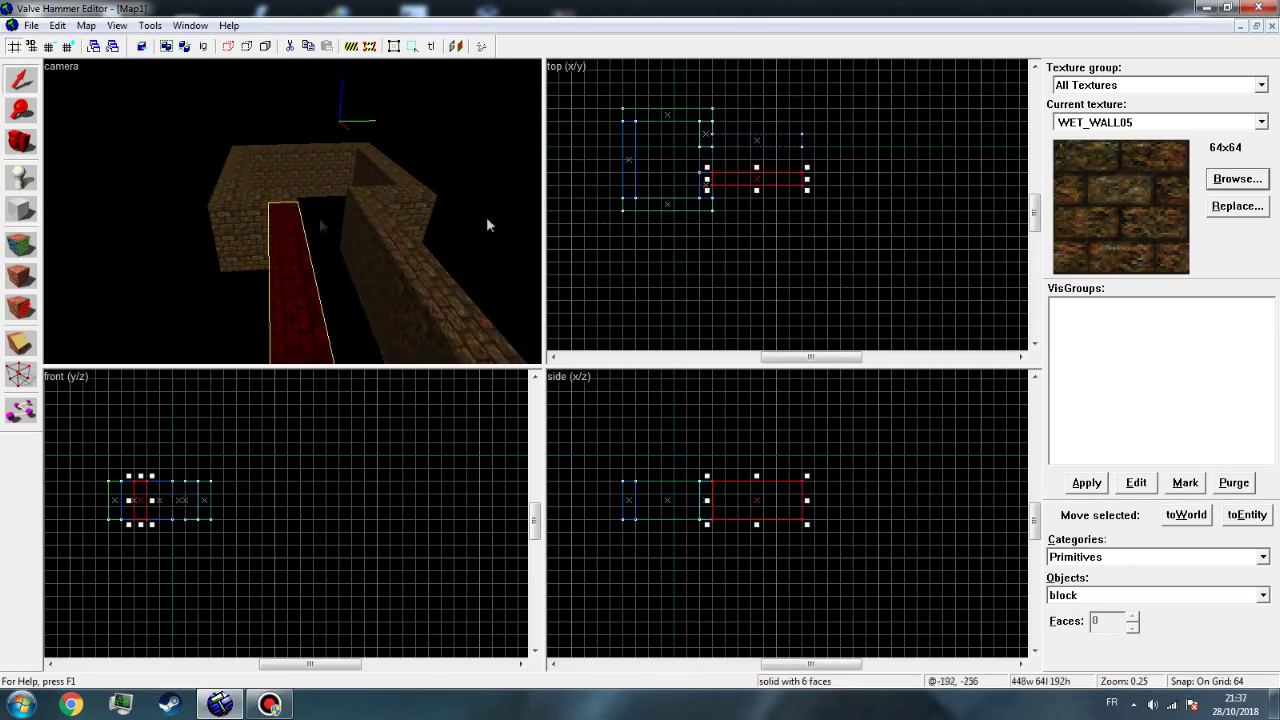
{"action": "key", "text": "z"}
{"action": "key", "text": "d"}
{"action": "key", "text": "z"}
Copy the room's end wall to the far end of the corridor and shorten it to 128 units to close the passage
{"action": "left_click", "coordinate": [291, 81]}
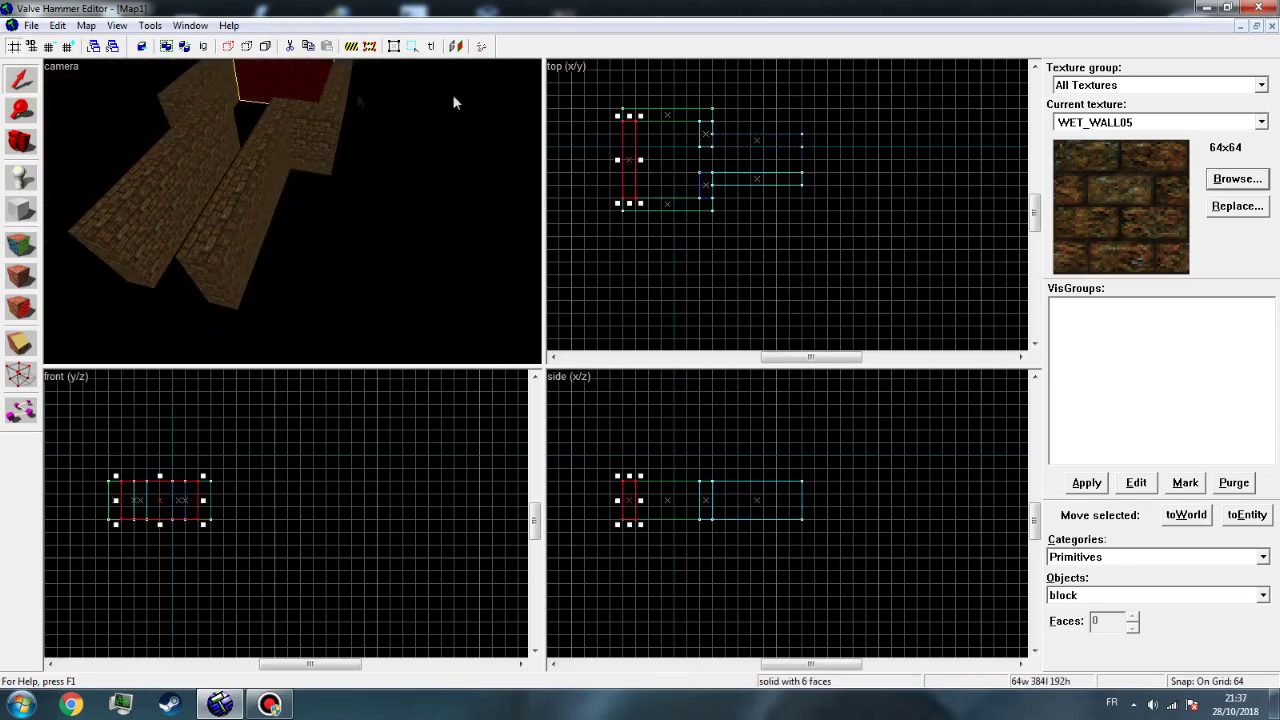
{"action": "left_click_drag", "start_coordinate": [640, 147], "coordinate": [790, 184]}
{"action": "key", "text": "z"}
{"action": "key", "text": "d"}
{"action": "key", "text": "w"}
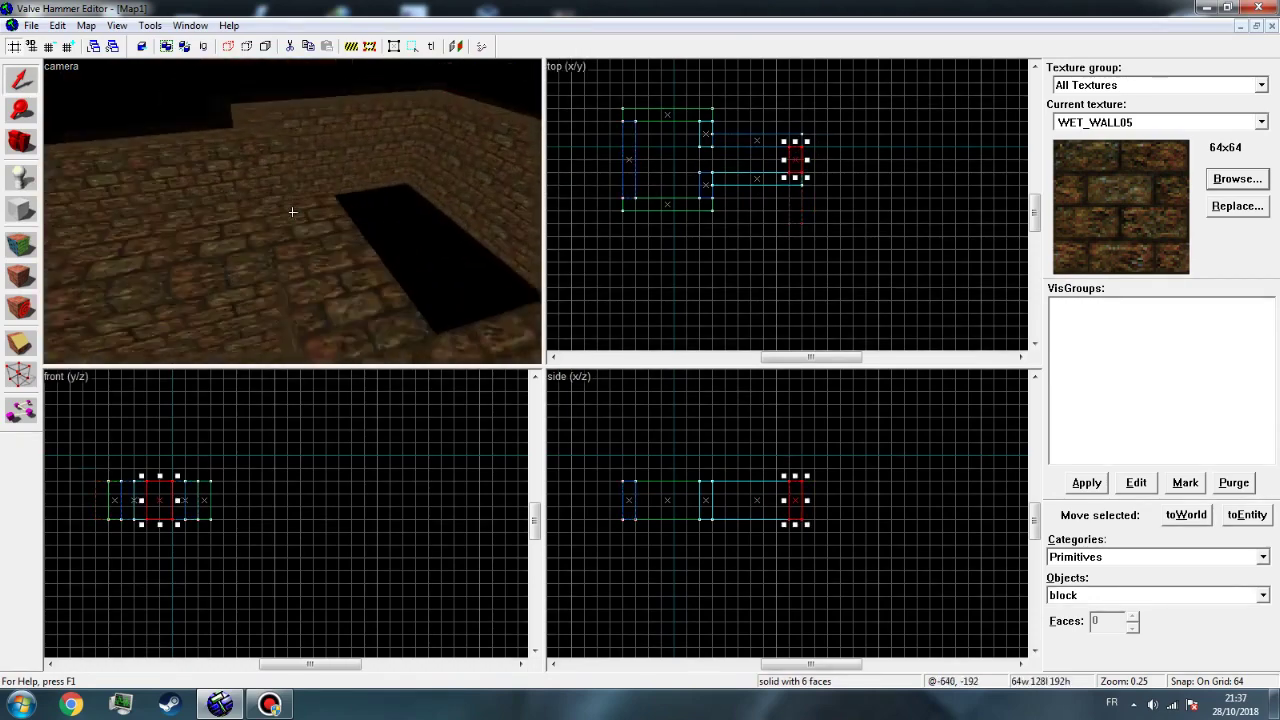
Examine the walls of the room and corridor from above in the 3D view
{"action": "key", "text": "s"}
{"action": "key", "text": "d"}
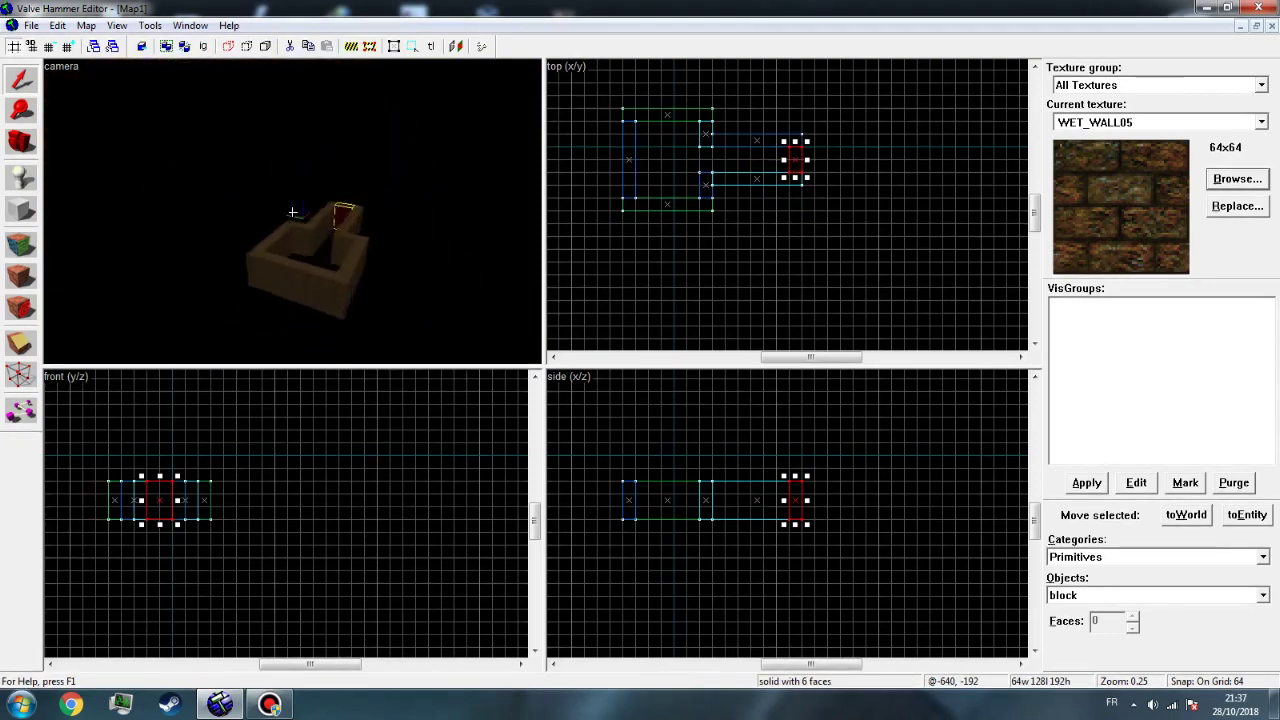
{"action": "key", "text": "w"}
{"action": "key", "text": "w"}
{"action": "key", "text": "d"}
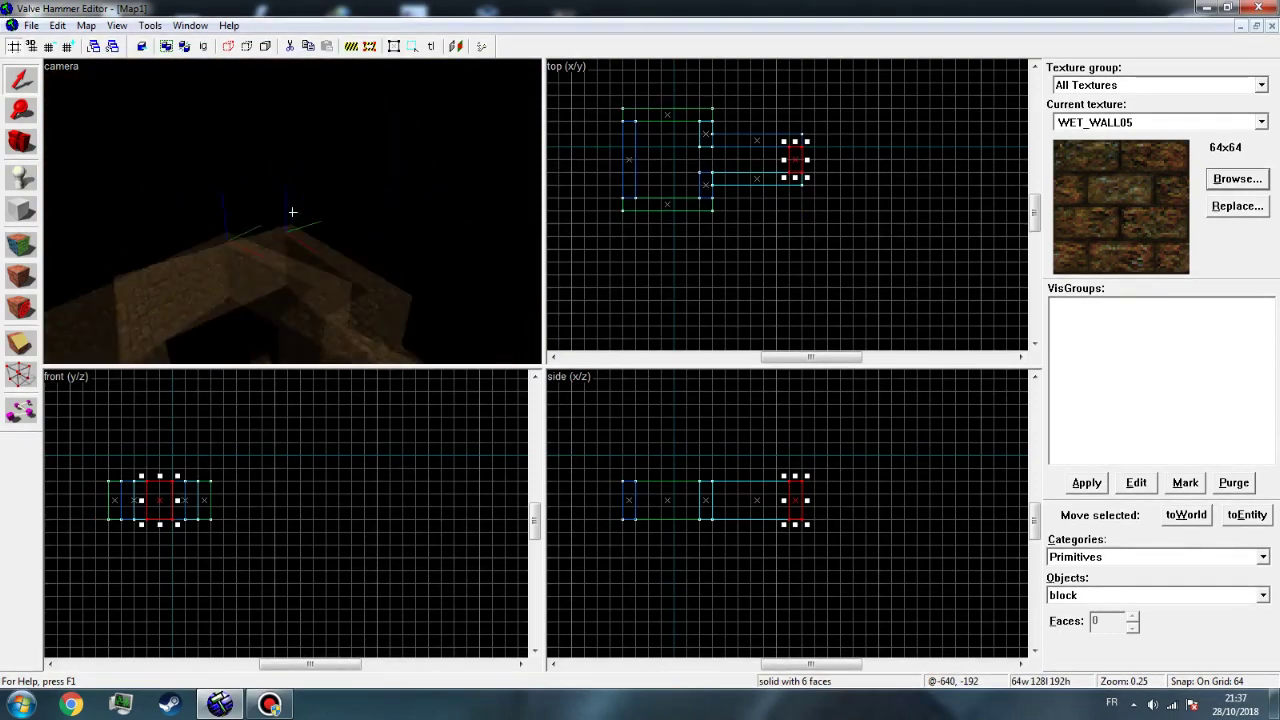
{"action": "left_click_drag", "start_coordinate": [292, 212], "coordinate": [293, 216]}
{"action": "key", "text": "a"}
{"action": "key", "text": "w"}
Set the current texture to C1A3FLOOR02, found by filtering the textures for "floor"
{"action": "left_click", "coordinate": [21, 209]}
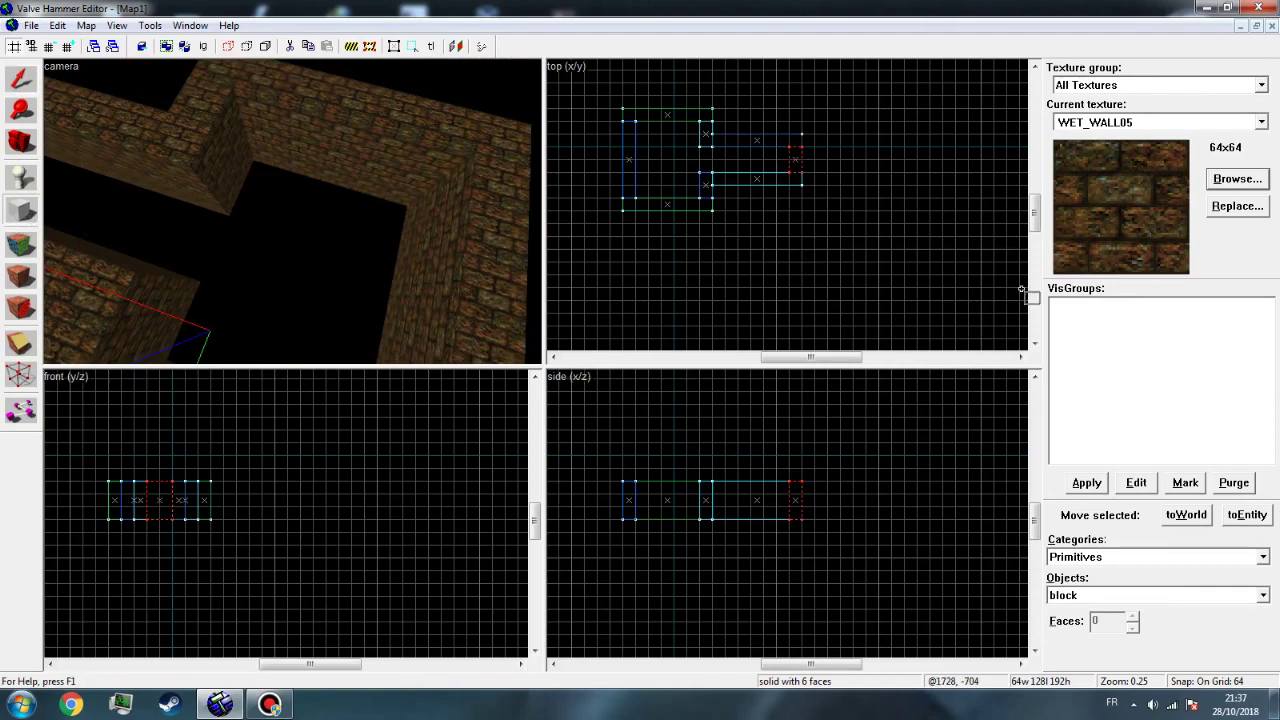
{"action": "left_click", "coordinate": [1237, 180]}
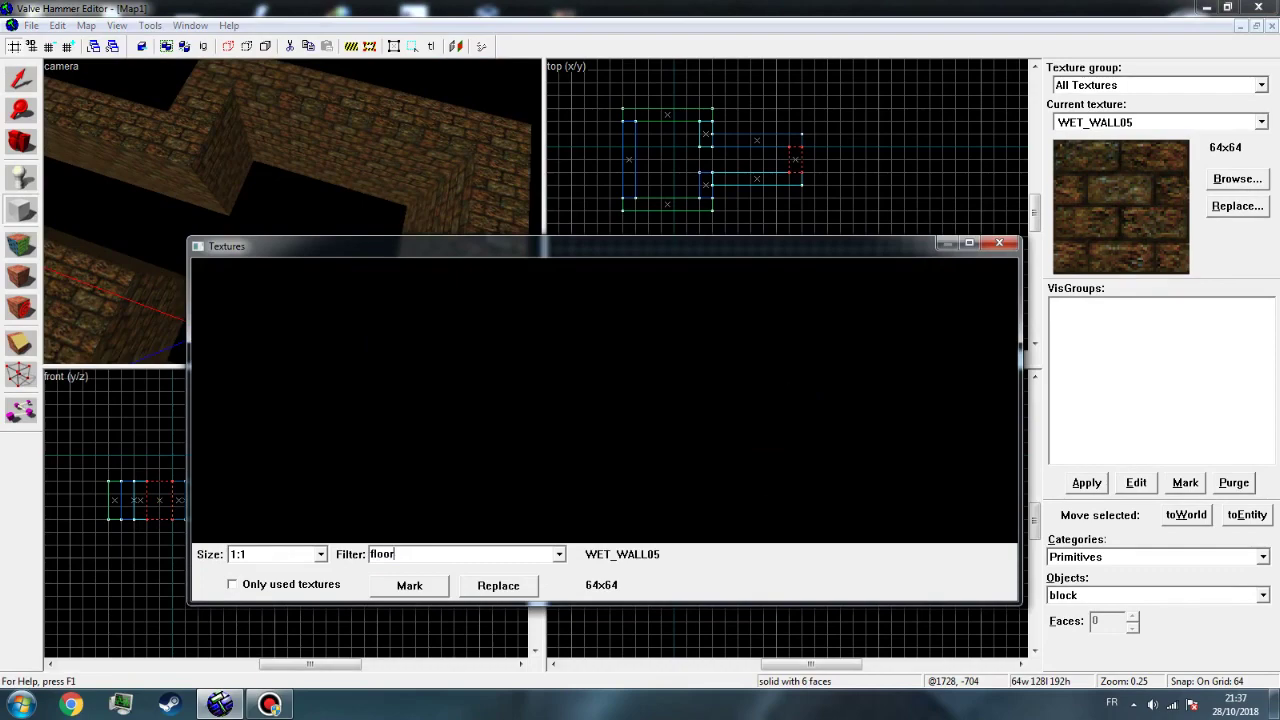
{"action": "left_click", "coordinate": [480, 366]}
{"action": "left_click", "coordinate": [252, 324]}
{"action": "double_click", "coordinate": [229, 314]}
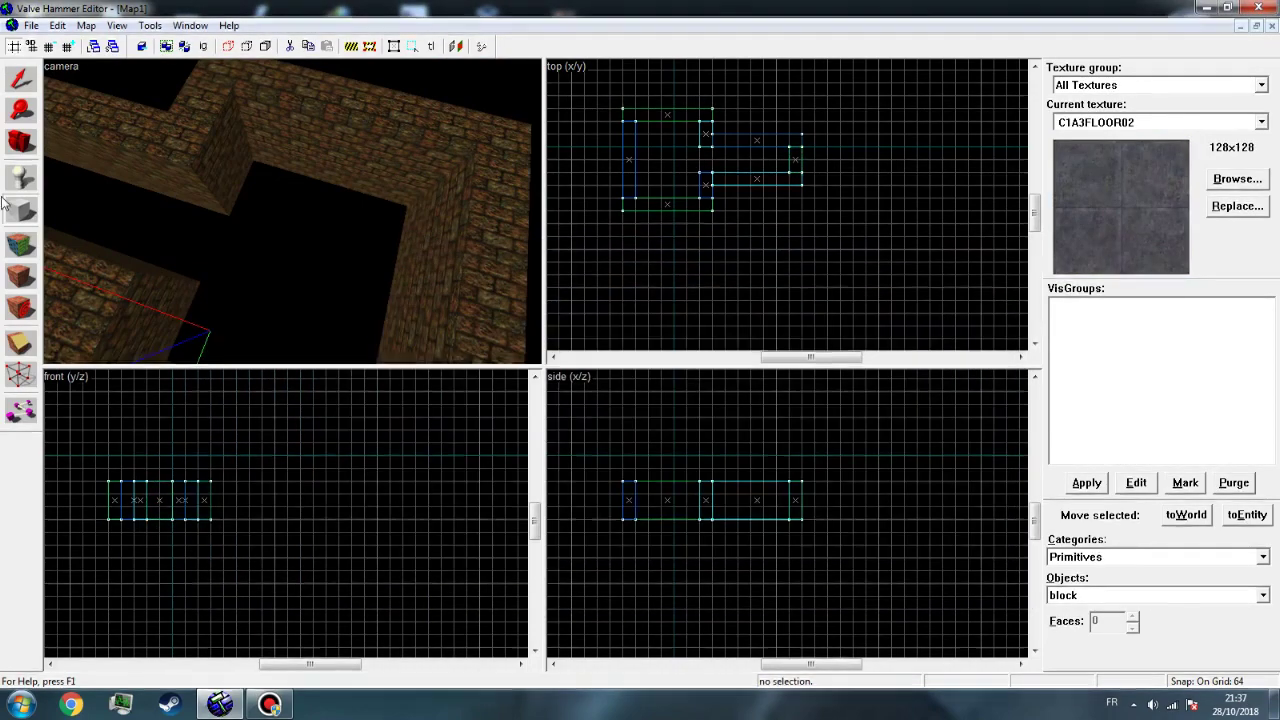
Create a floor block 320 units wide, 384 units long and 64 units high directly beneath the room's walls
{"action": "left_click_drag", "start_coordinate": [640, 126], "coordinate": [697, 194]}
{"action": "left_click_drag", "start_coordinate": [156, 506], "coordinate": [152, 522]}
{"action": "key", "text": "Return"}
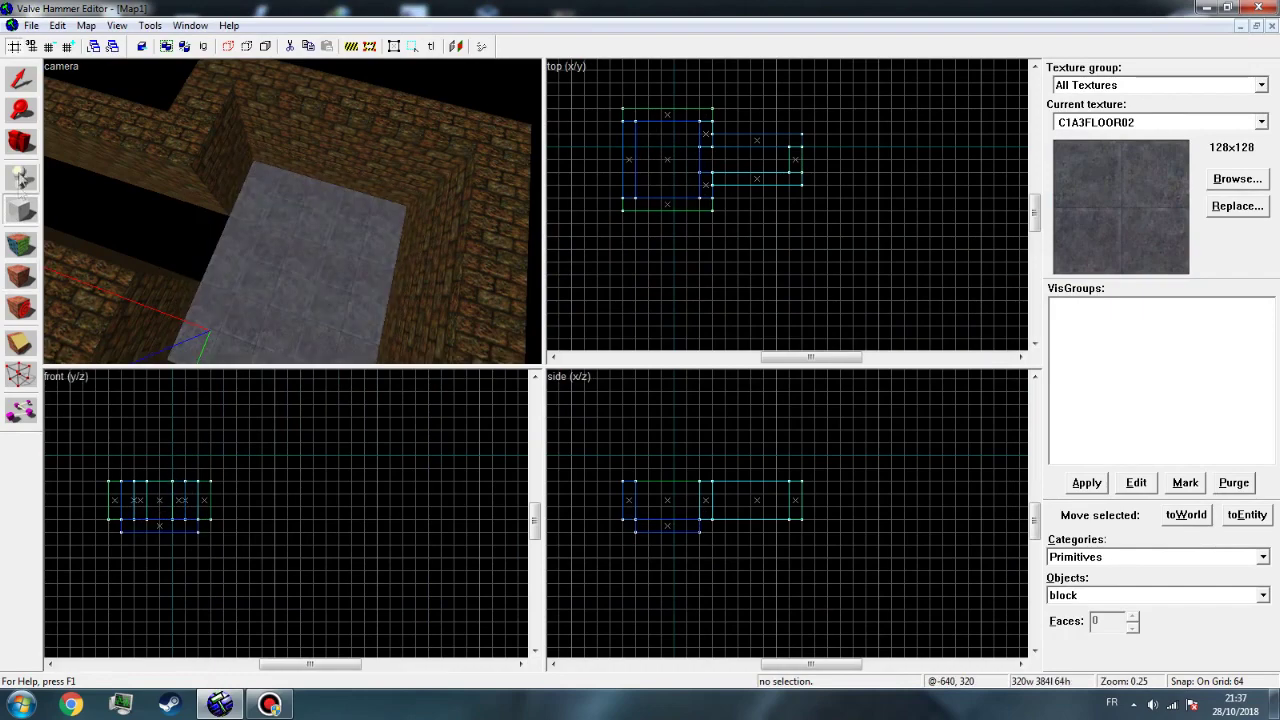
Copy the room floor into the corridor and resize it to fit between the corridor walls
{"action": "left_click", "coordinate": [22, 78]}
{"action": "mouse_move", "coordinate": [663, 157]}
{"action": "left_mouse_down"}
{"action": "mouse_move", "coordinate": [724, 190]}
{"action": "mouse_move", "coordinate": [731, 214]}
{"action": "mouse_move", "coordinate": [700, 174]}
{"action": "left_mouse_up"}
{"action": "key", "text": "z"}
Copy both floor blocks to the top of the walls as the ceiling of the room and corridor
{"action": "left_click", "coordinate": [291, 316], "text": "ctrl"}
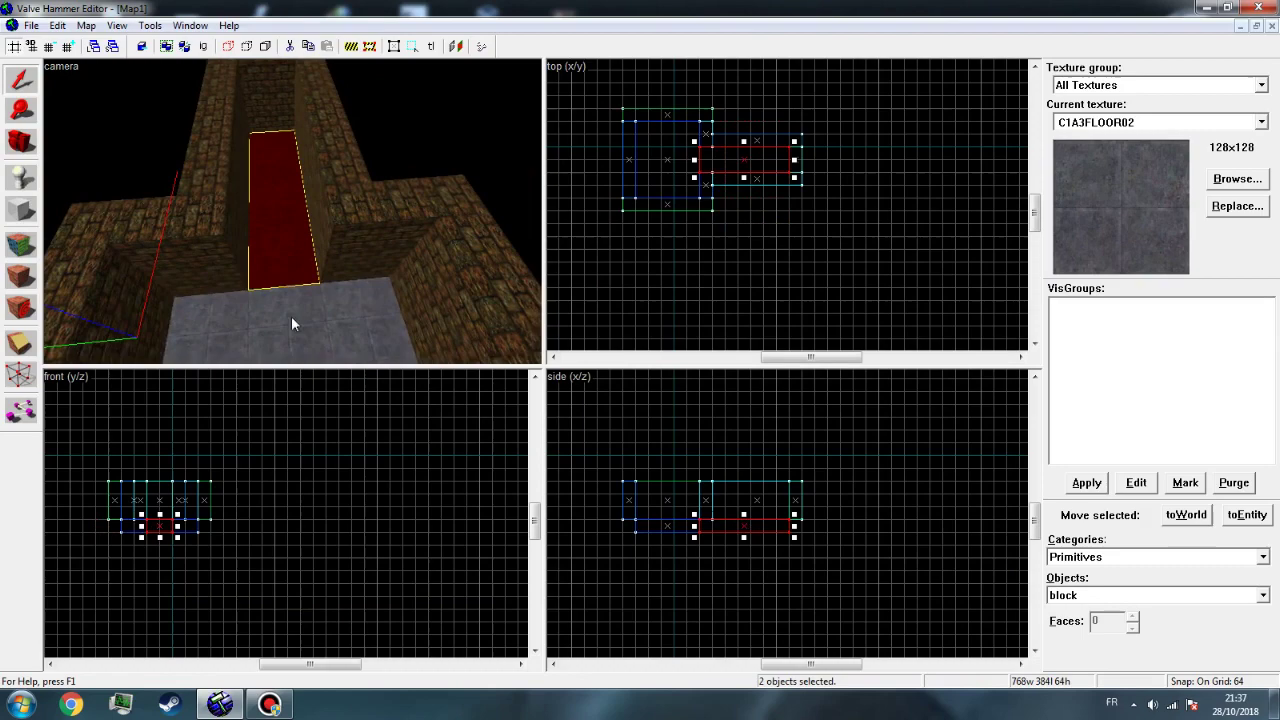
{"action": "left_click_drag", "start_coordinate": [156, 515], "coordinate": [161, 473]}
{"action": "key", "text": "z"}
{"action": "key", "text": "w"}
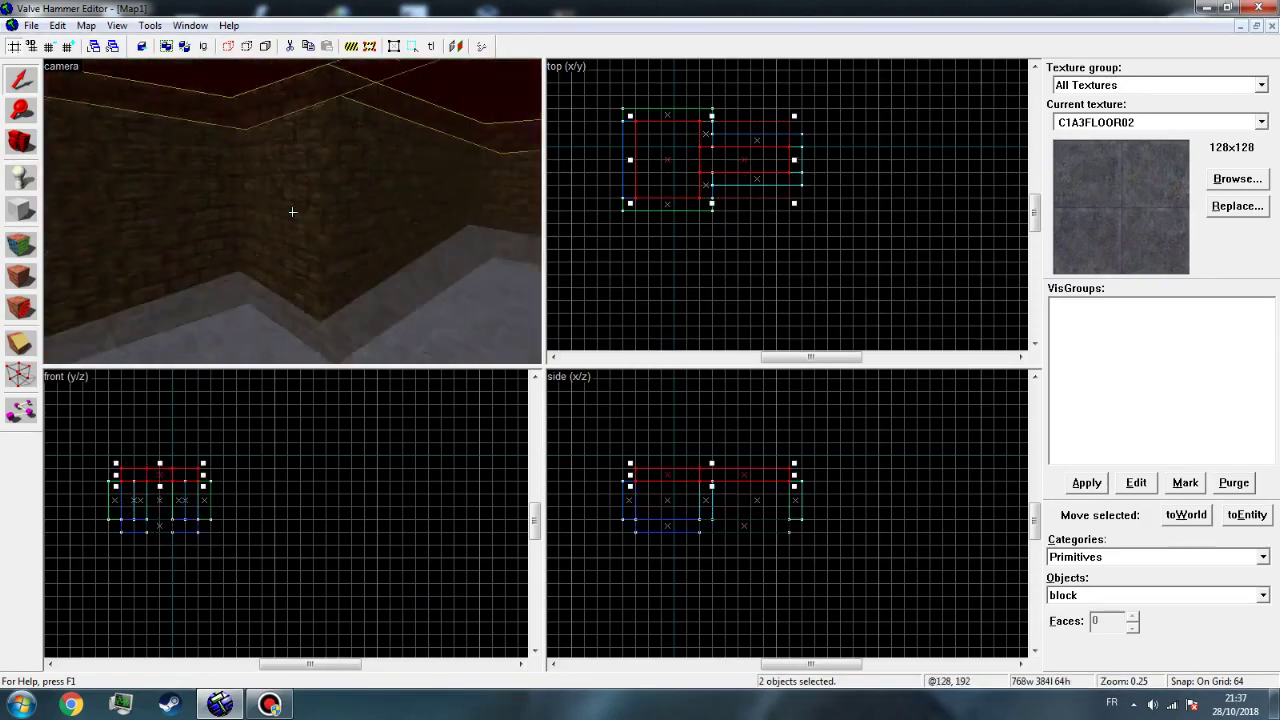
{"action": "key", "text": "z"}
Place an info_player_start entity on the room's floor
{"action": "left_click", "coordinate": [24, 178]}
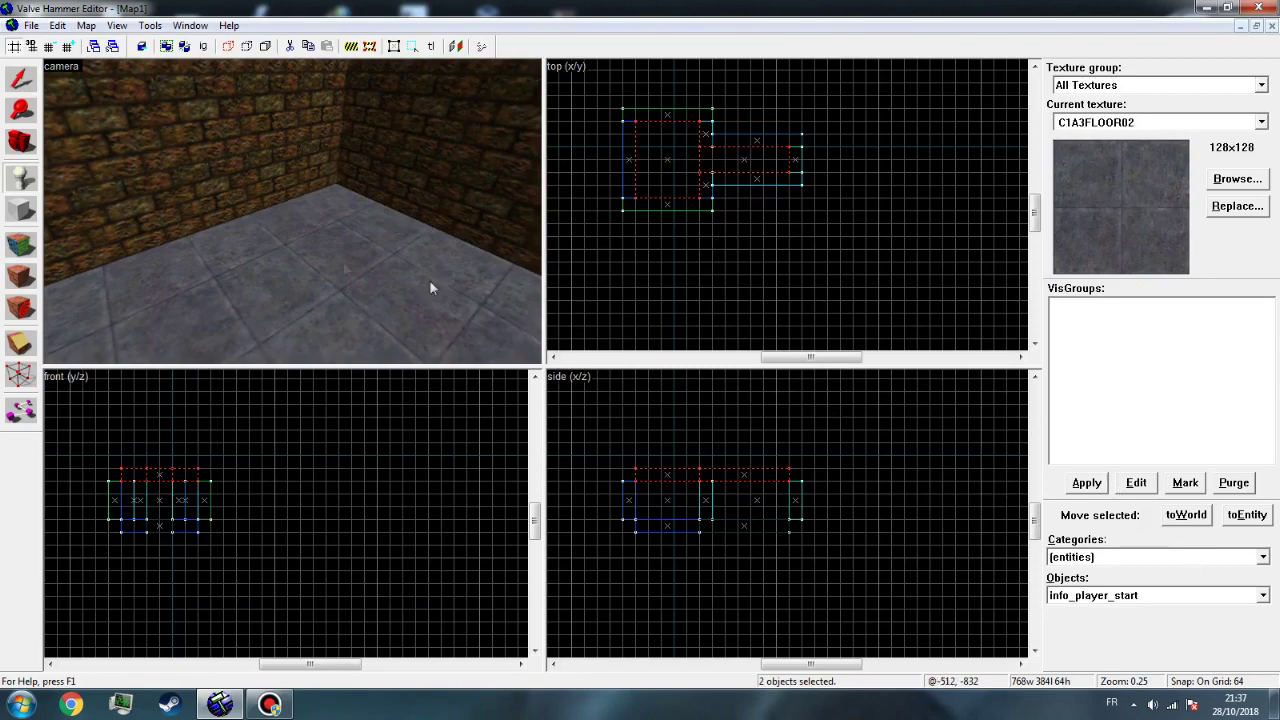
{"action": "left_click", "coordinate": [174, 286]}
{"action": "key", "text": "z"}
{"action": "key", "text": "w"}
{"action": "key", "text": "z"}
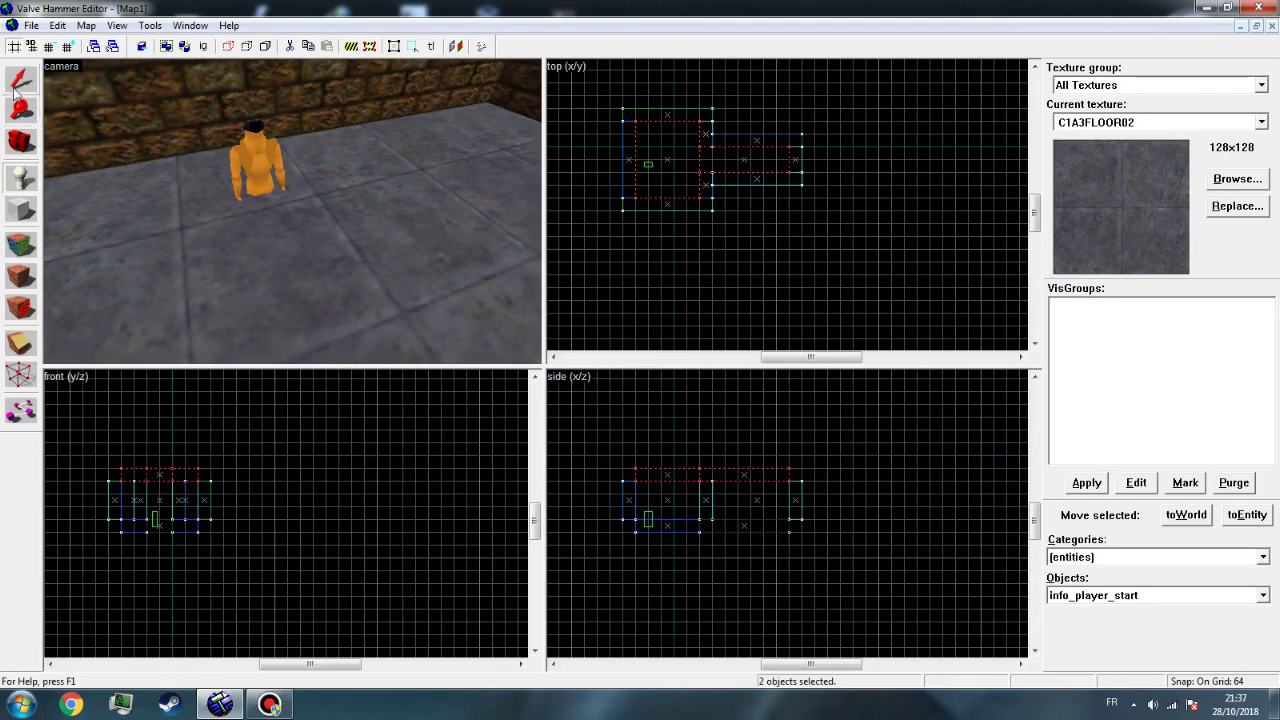
Raise the player start entity so it stands clear above the room's floor
{"action": "left_click", "coordinate": [20, 80]}
{"action": "left_click", "coordinate": [245, 142]}
{"action": "scroll", "coordinate": [155, 518], "scroll_direction": "up", "scroll_amount": 3}
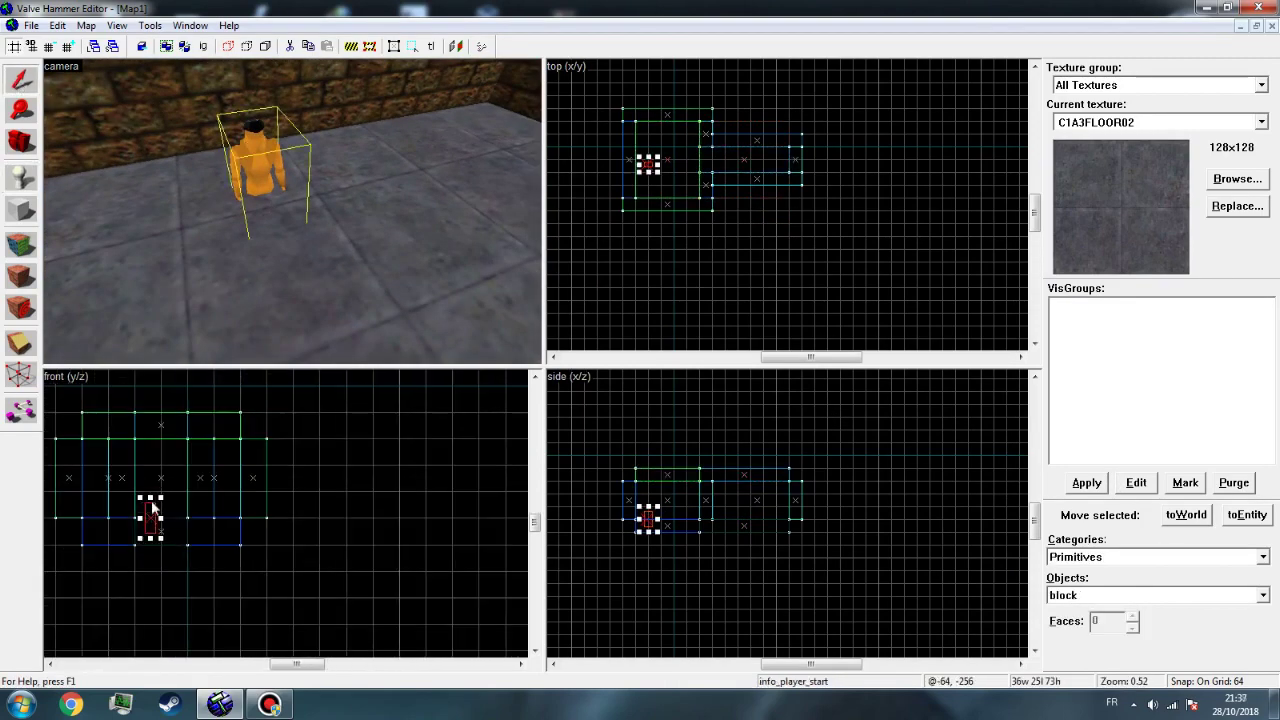
{"action": "left_click_drag", "start_coordinate": [152, 505], "coordinate": [152, 473]}
{"action": "key", "text": "z"}
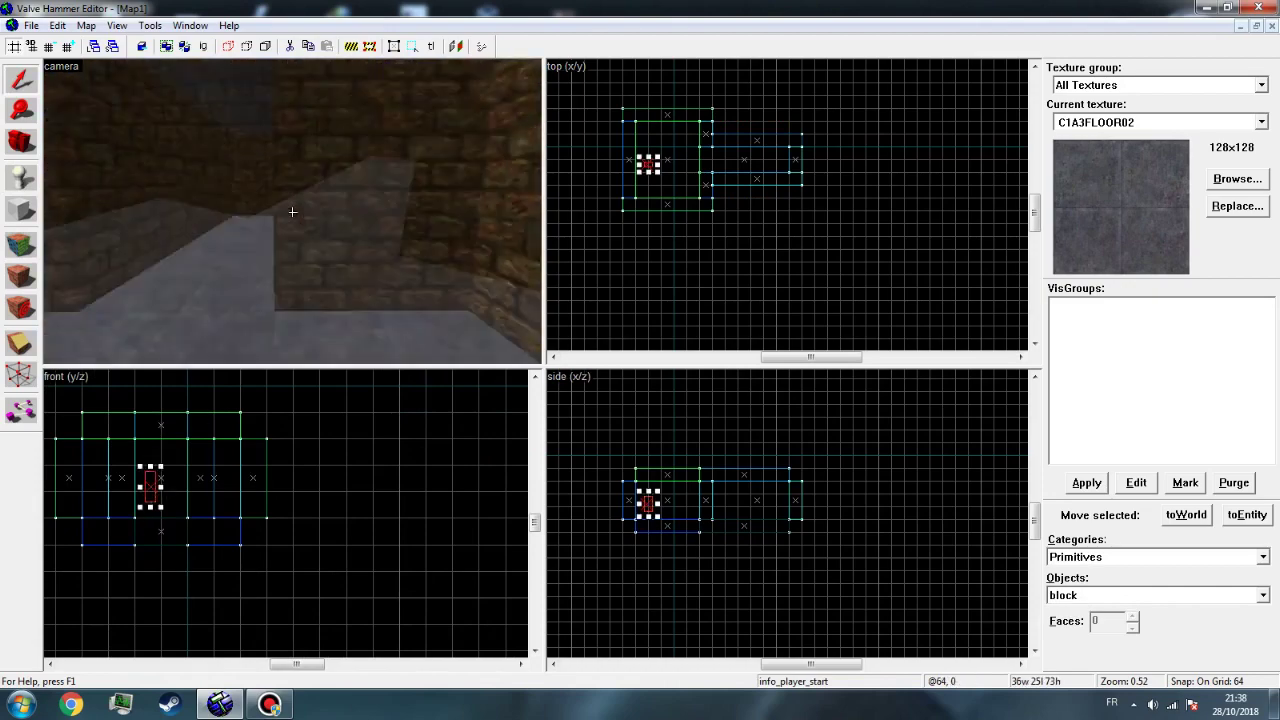
{"action": "key", "text": "z"}
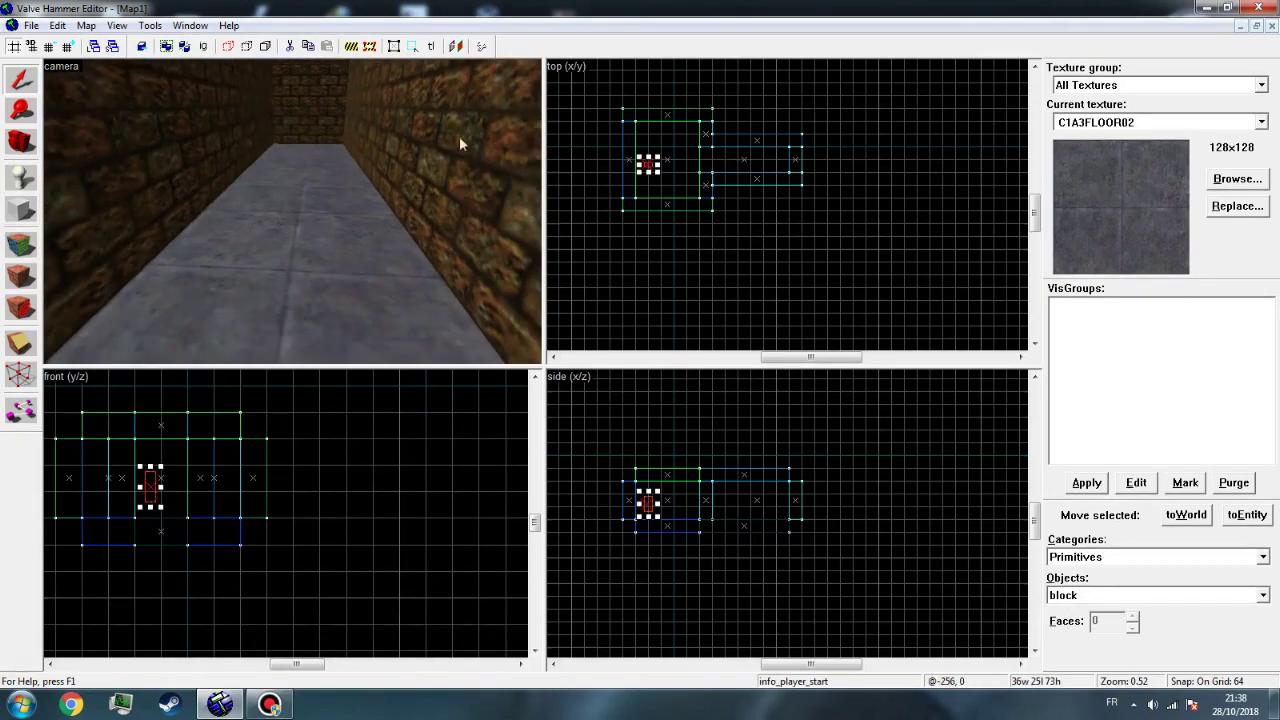
Filter the textures by "trigger" and make AAATRIGGER the current texture
{"action": "left_click", "coordinate": [20, 80]}
{"action": "left_click", "coordinate": [1237, 179]}
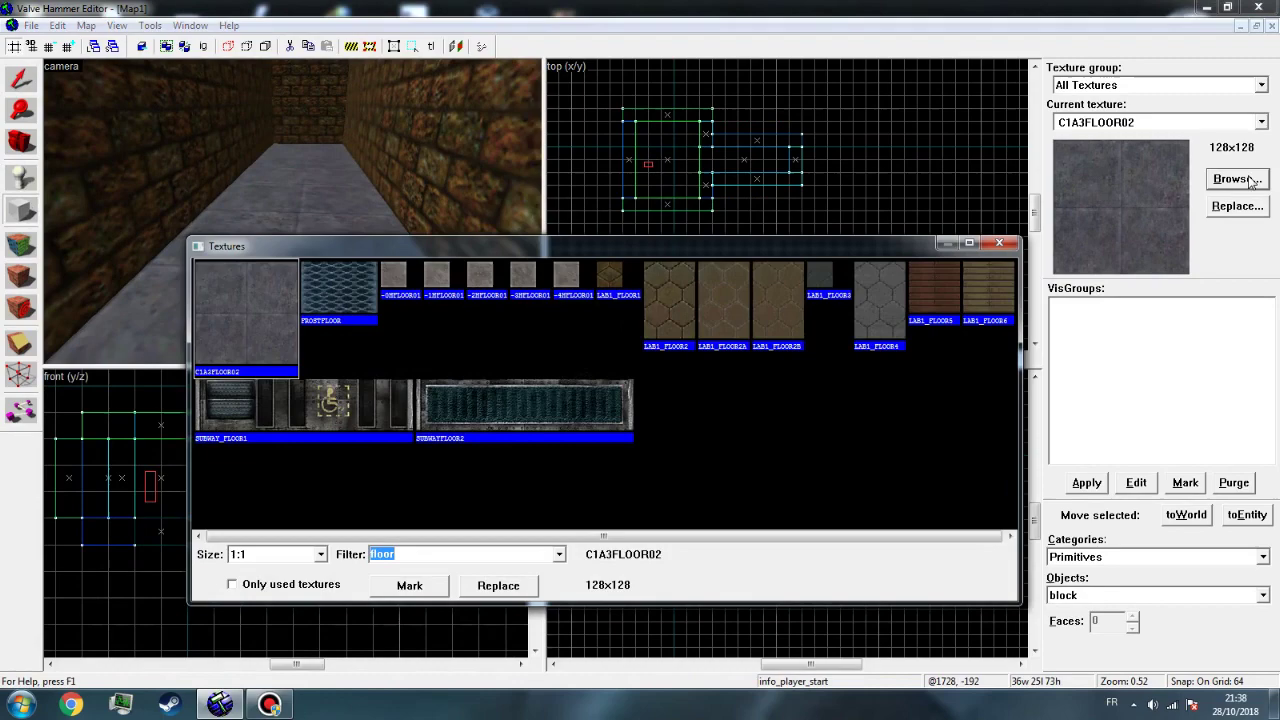
{"action": "type", "text": "trigger"}
{"action": "double_click", "coordinate": [232, 292]}
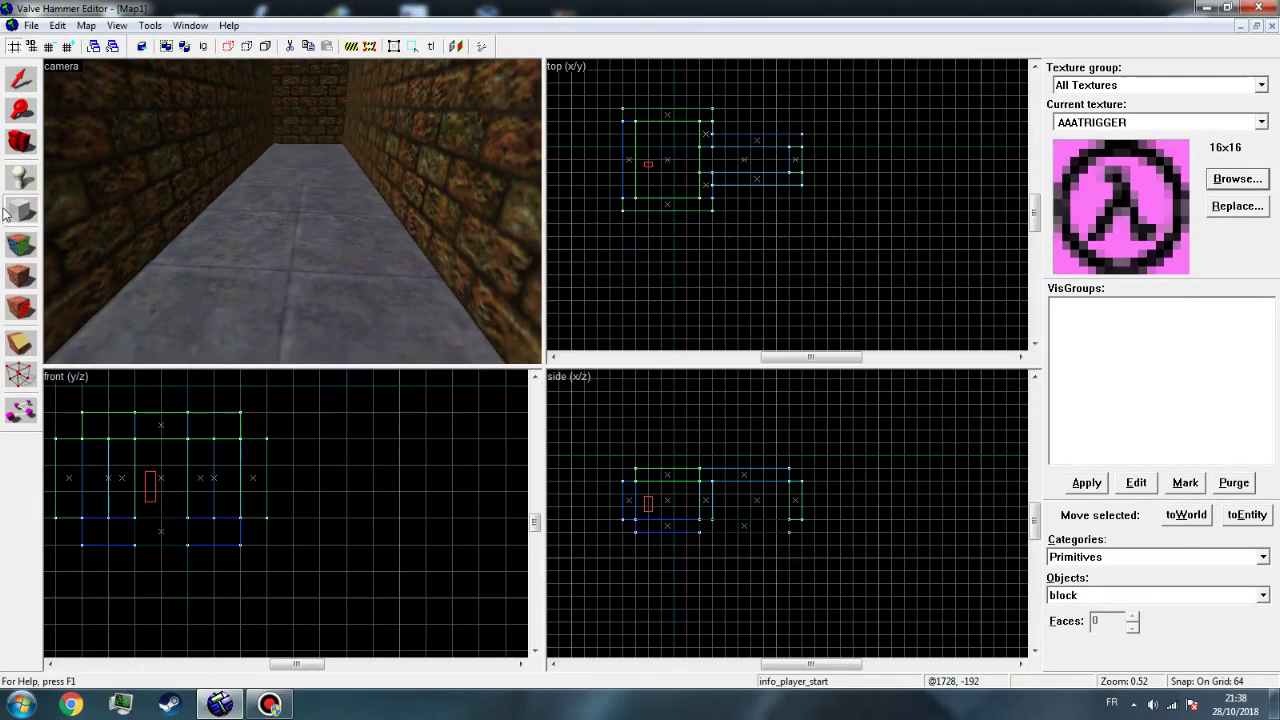
Create a trigger block 64 wide, 128 deep and 192 high, spanning the corridor near its far end from floor to ceiling
{"action": "scroll", "coordinate": [819, 187], "scroll_direction": "up", "scroll_amount": 1}
{"action": "left_click_drag", "start_coordinate": [733, 128], "coordinate": [755, 145]}
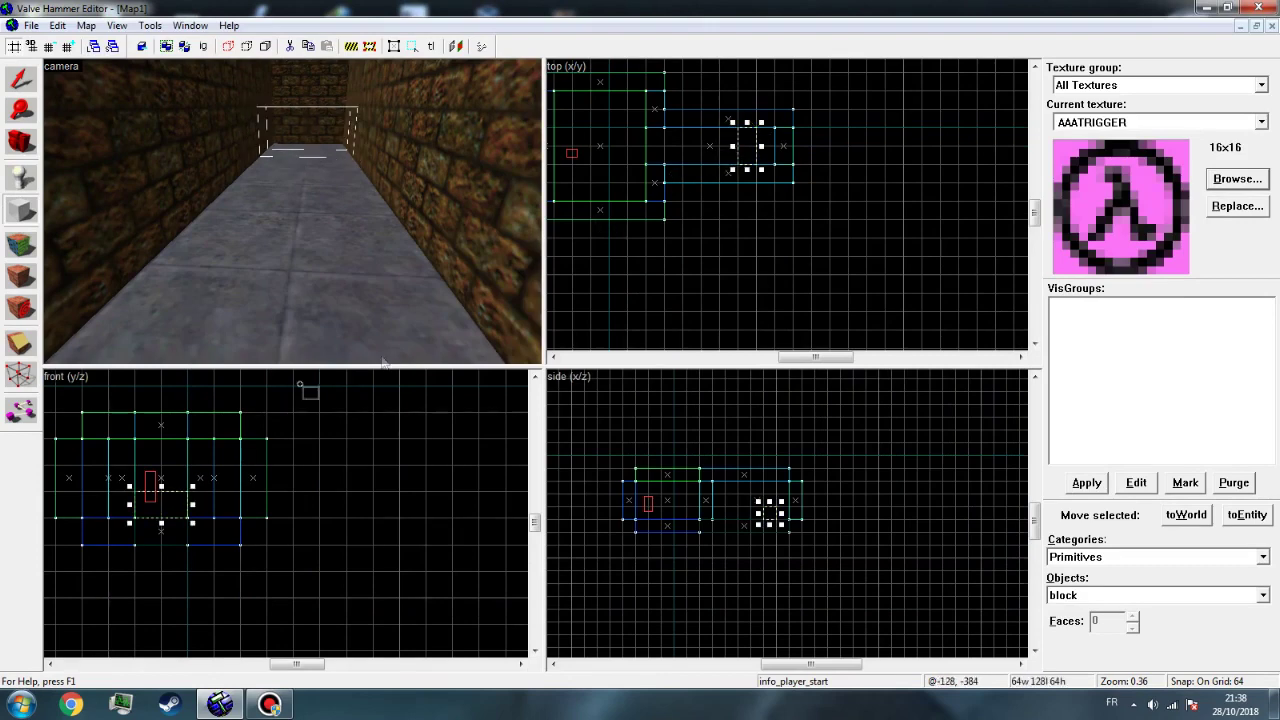
{"action": "left_click_drag", "start_coordinate": [160, 485], "coordinate": [161, 434]}
{"action": "scroll", "coordinate": [263, 258], "scroll_direction": "up", "scroll_amount": 5}
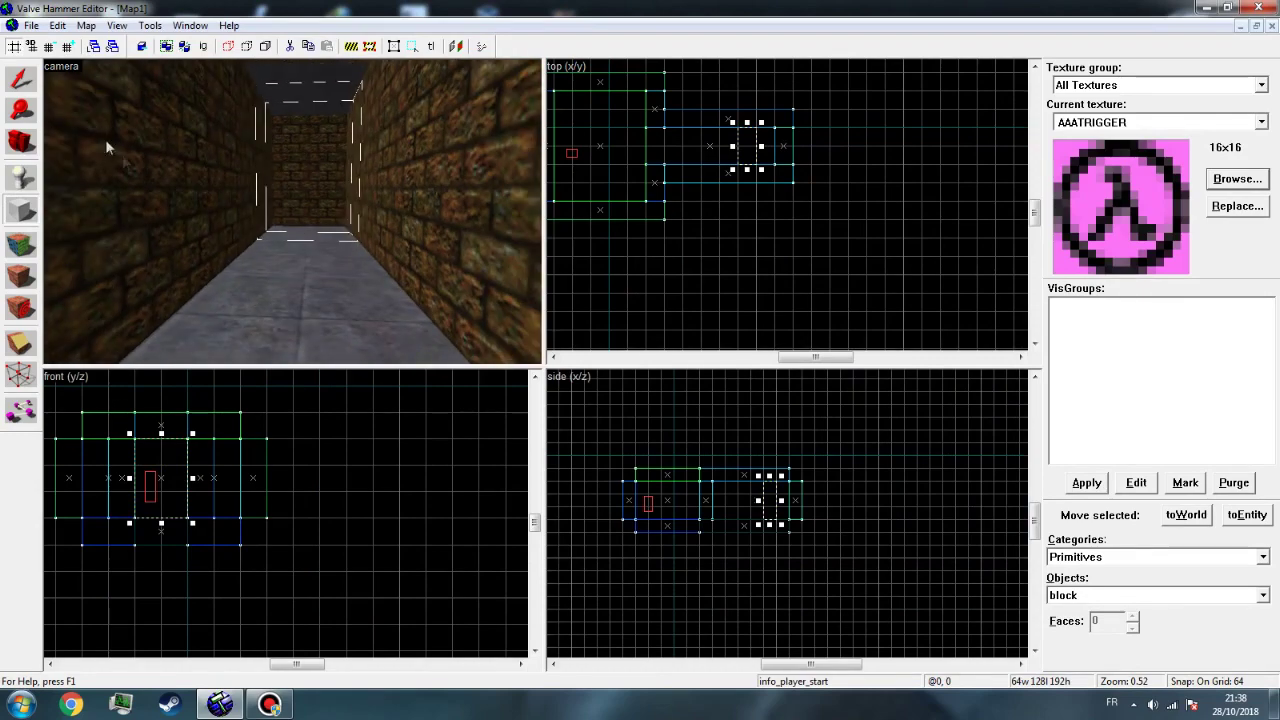
{"action": "key", "text": "Return"}
Turn the trigger block into a trigger_changelevel entity with new map name change2 and landmark name landmark
{"action": "left_click", "coordinate": [325, 173]}
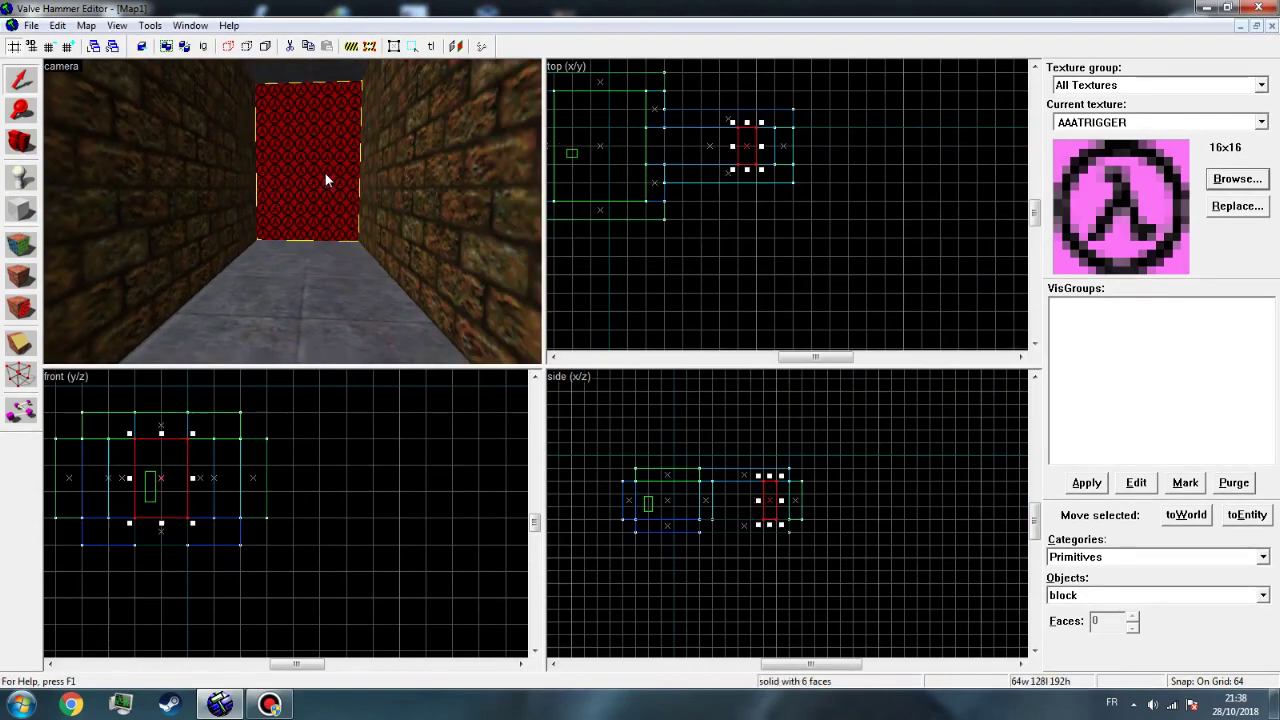
{"action": "key", "text": "ctrl+t"}
{"action": "left_click", "coordinate": [600, 268]}
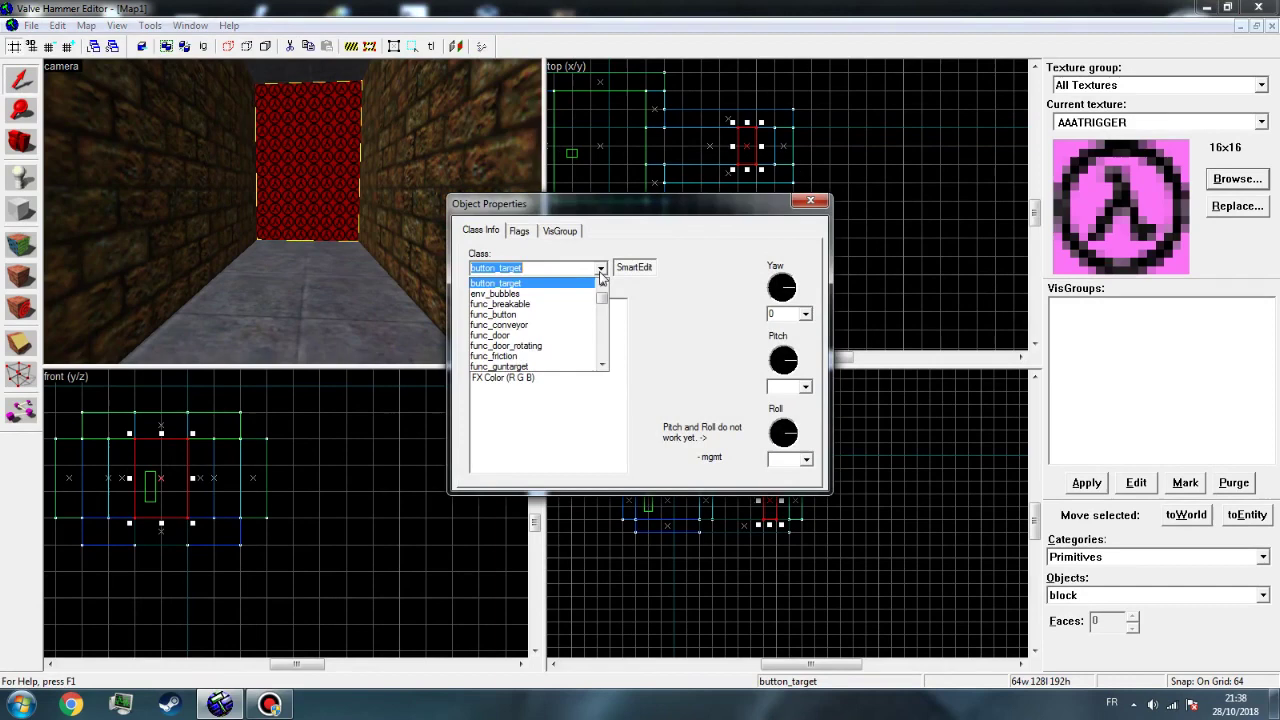
{"action": "type", "text": "trigger_changelevel"}
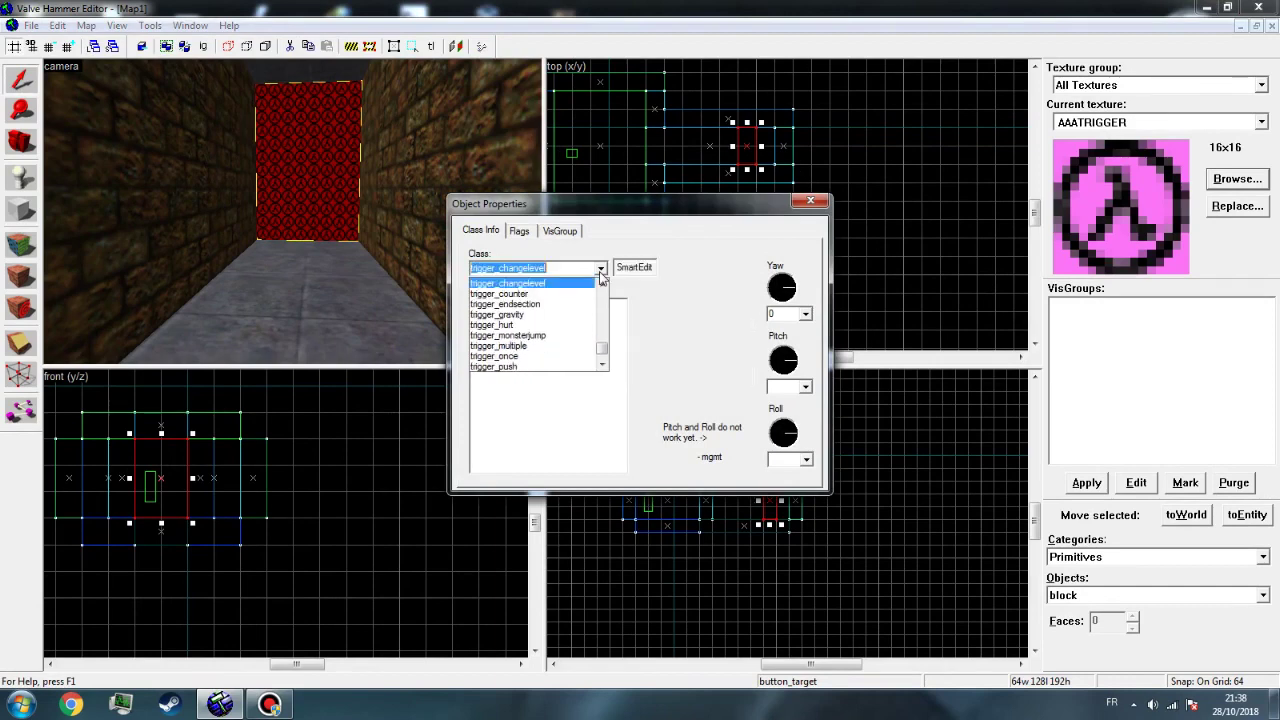
{"action": "key", "text": "Return"}
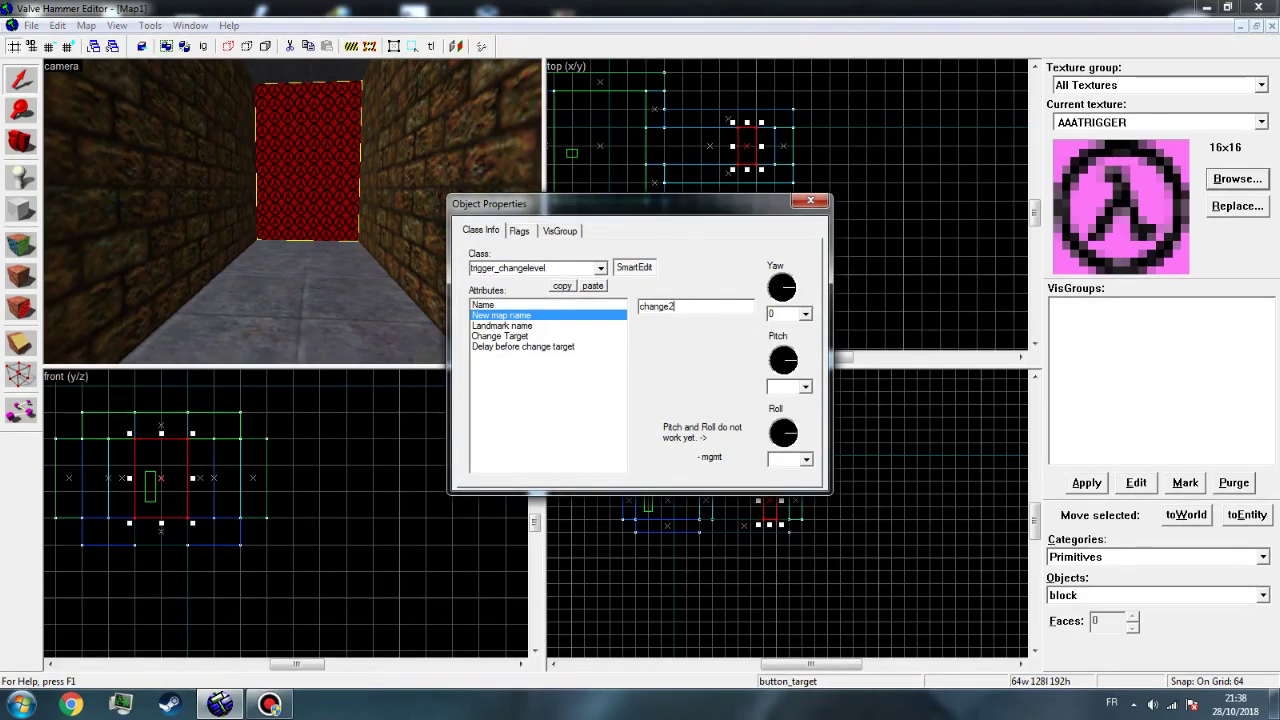
{"action": "left_click", "coordinate": [525, 326]}
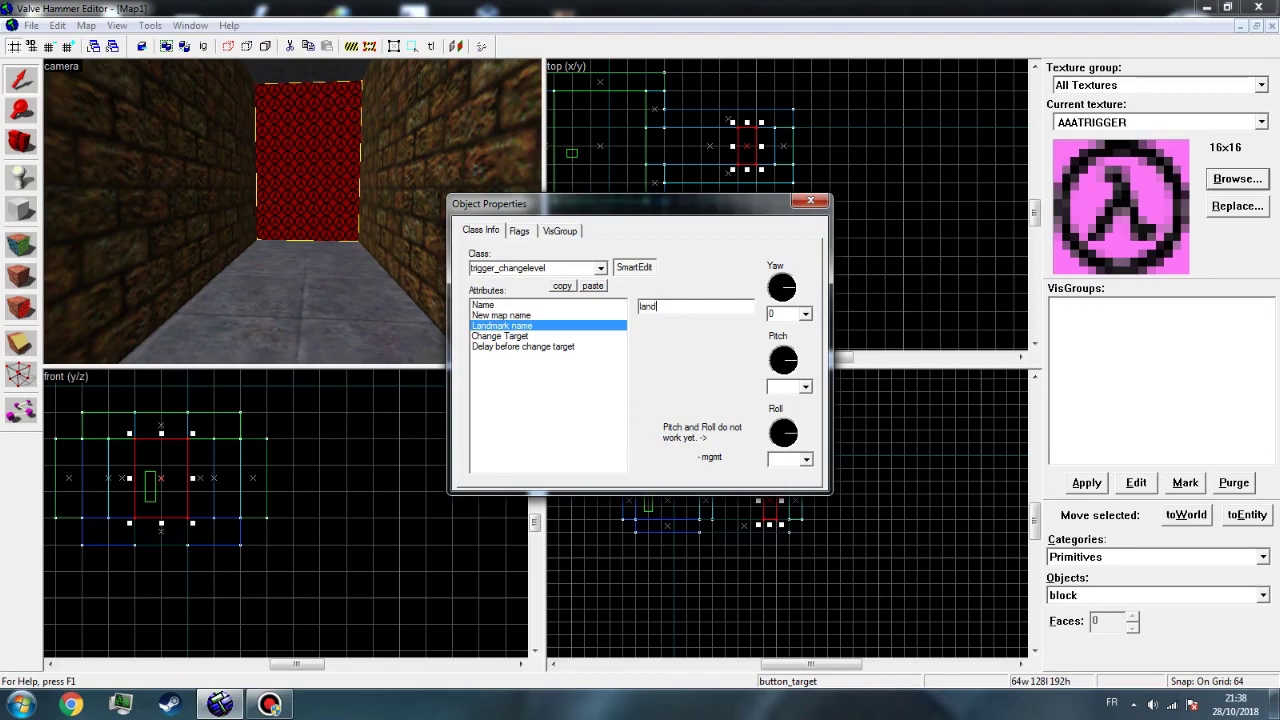
{"action": "left_click", "coordinate": [809, 202]}
Place an info_landmark entity mid-width in the corridor before the trigger, raised above the floor at 320x -64y -192z
{"action": "left_click", "coordinate": [1183, 597]}
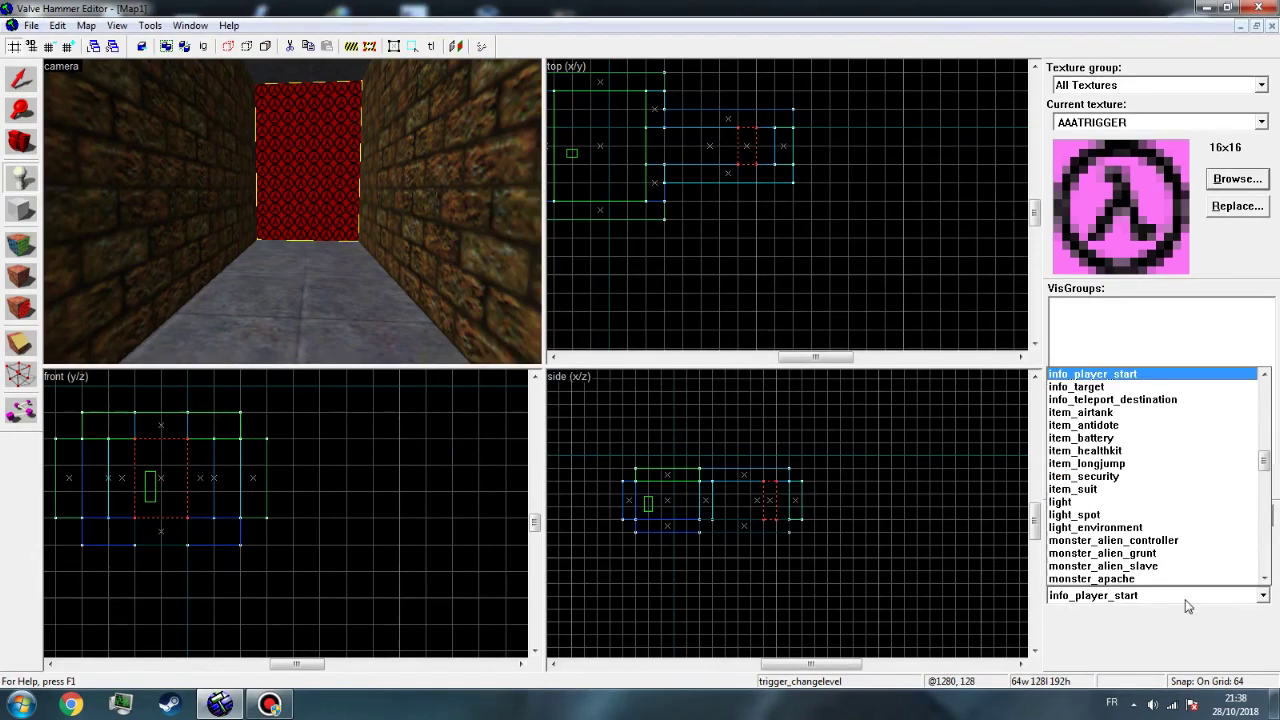
{"action": "key", "text": "i"}
{"action": "scroll", "coordinate": [1142, 430], "scroll_direction": "up", "scroll_amount": 3}
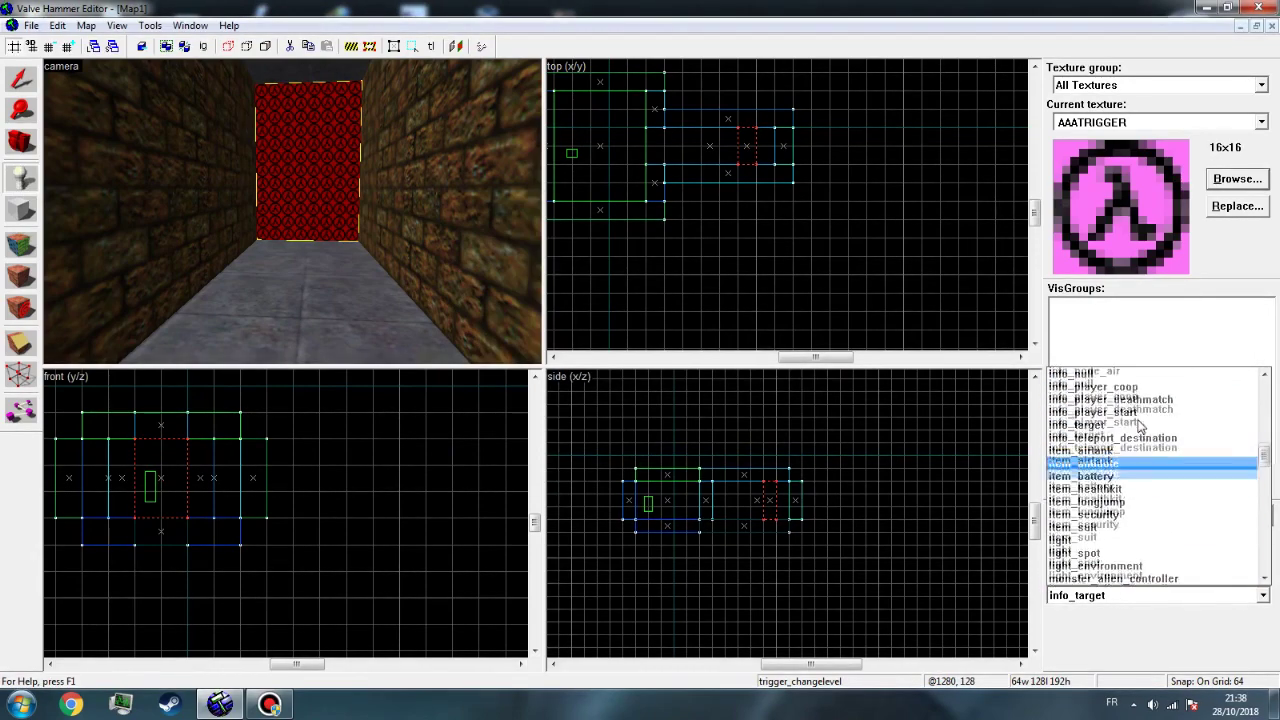
{"action": "left_click", "coordinate": [1124, 409]}
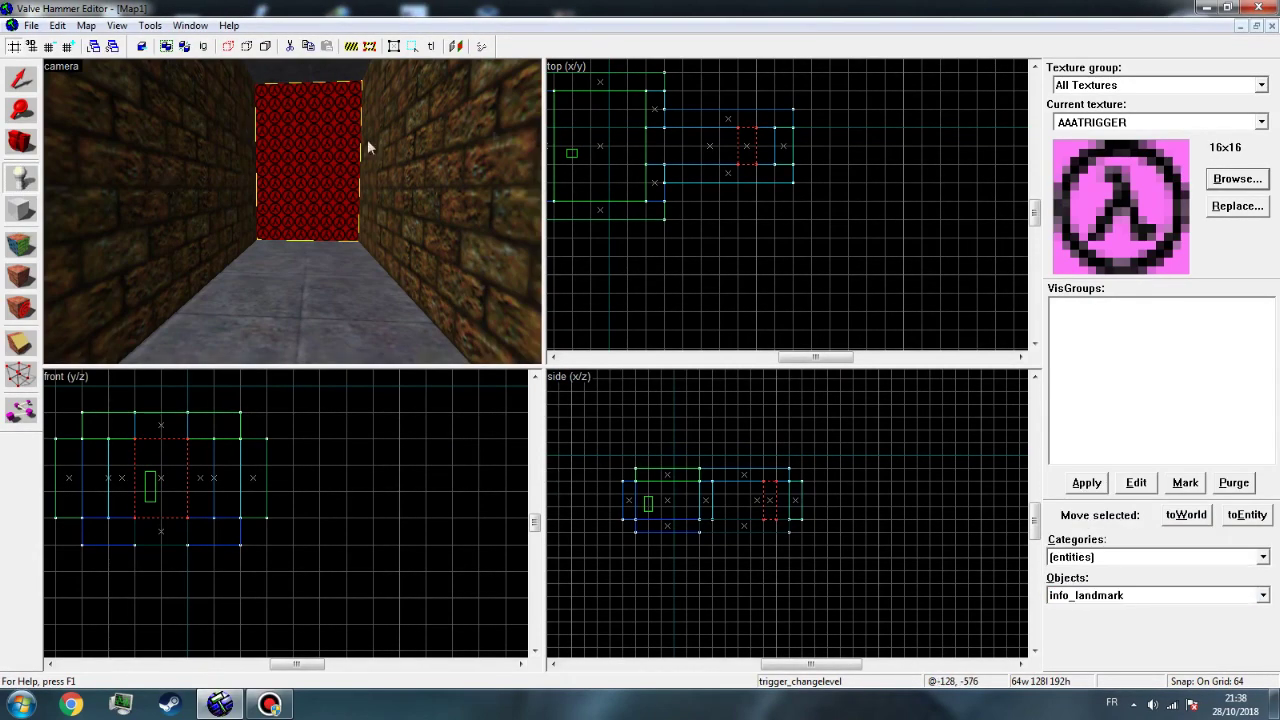
{"action": "left_click", "coordinate": [701, 146]}
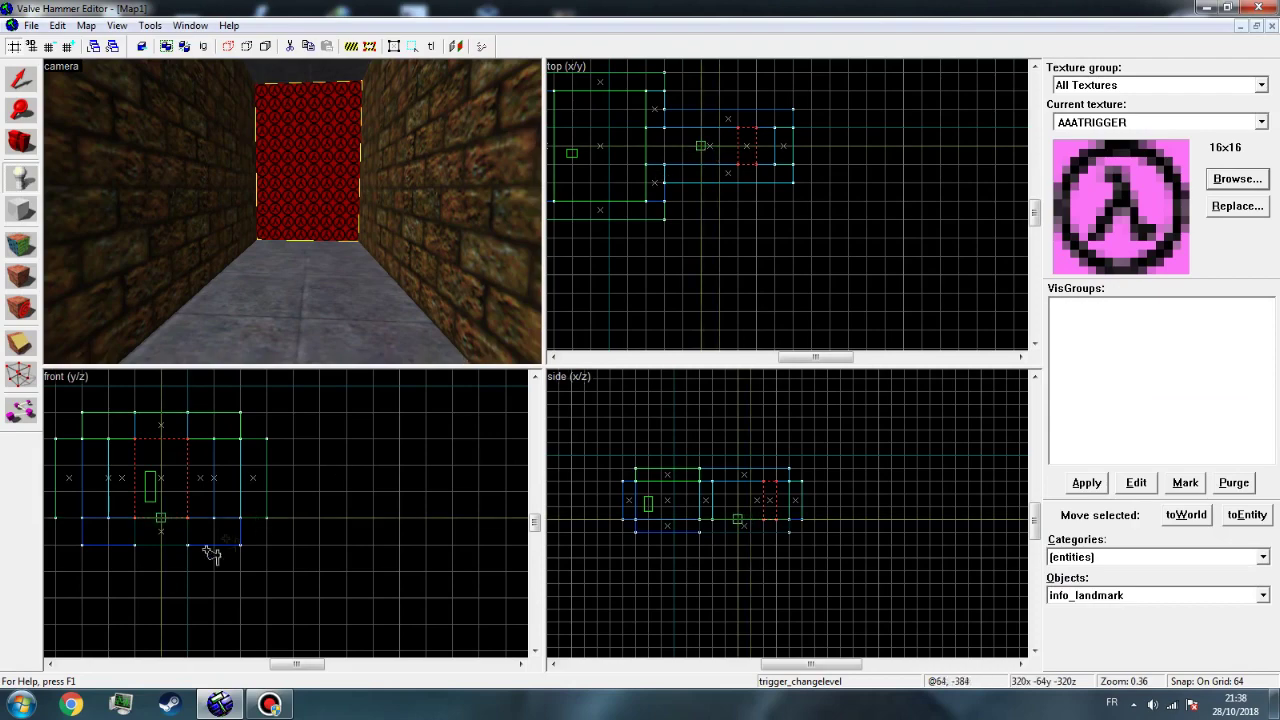
{"action": "left_click_drag", "start_coordinate": [158, 517], "coordinate": [160, 465]}
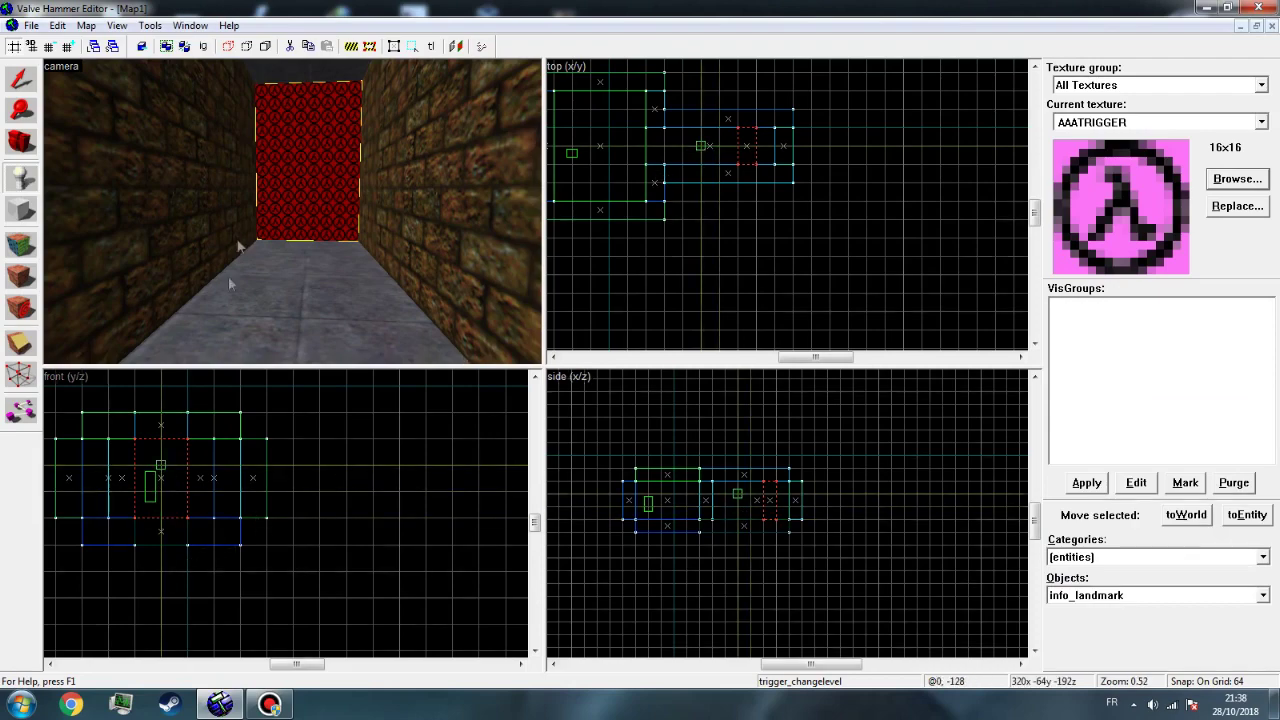
{"action": "key", "text": "z"}
{"action": "key", "text": "z"}
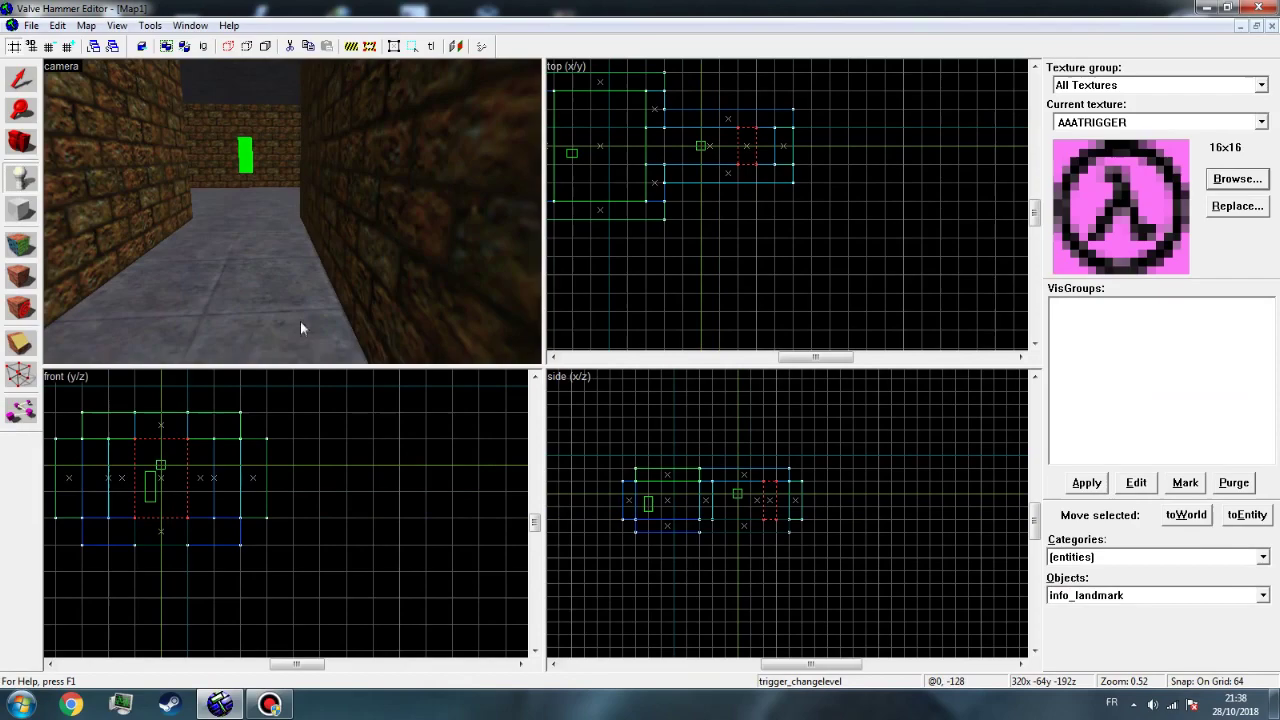
{"action": "key", "text": "Return"}
Place a light entity high on the corridor's side wall, between the room and the landmark
{"action": "key", "text": "z"}
{"action": "key", "text": "s"}
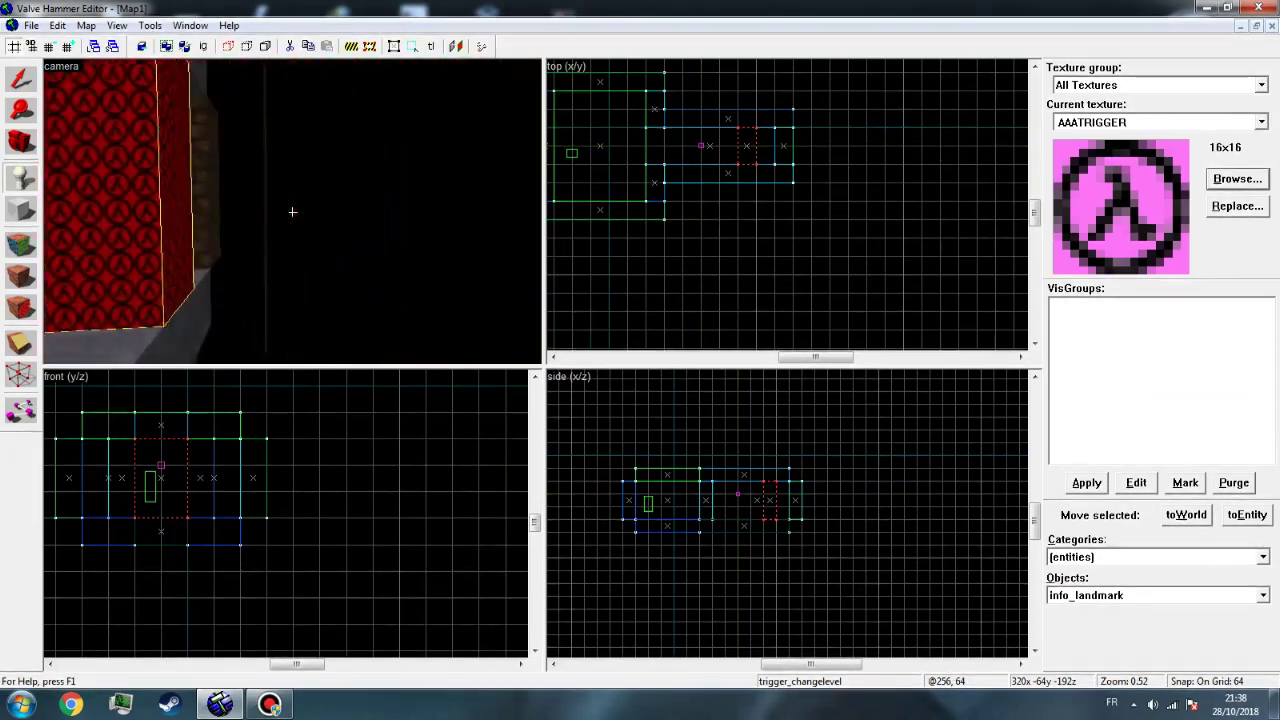
{"action": "key", "text": "w"}
{"action": "key", "text": "s"}
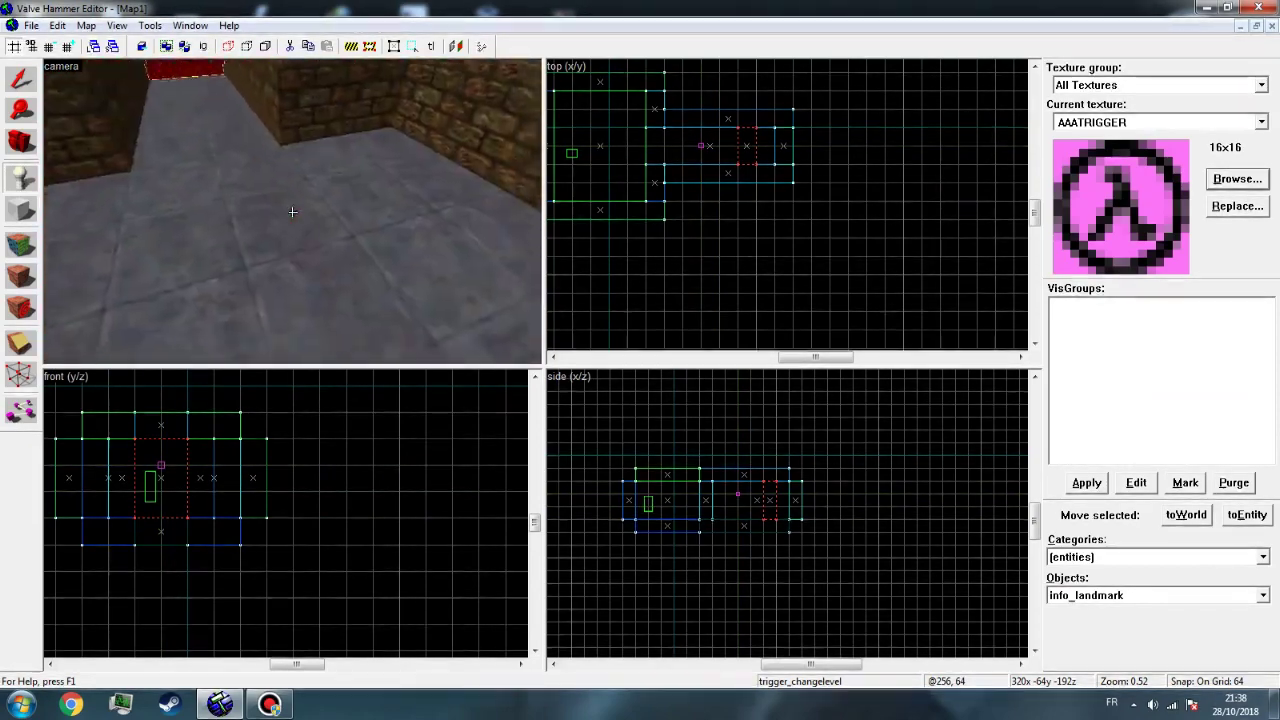
{"action": "key", "text": "w"}
{"action": "key", "text": "z"}
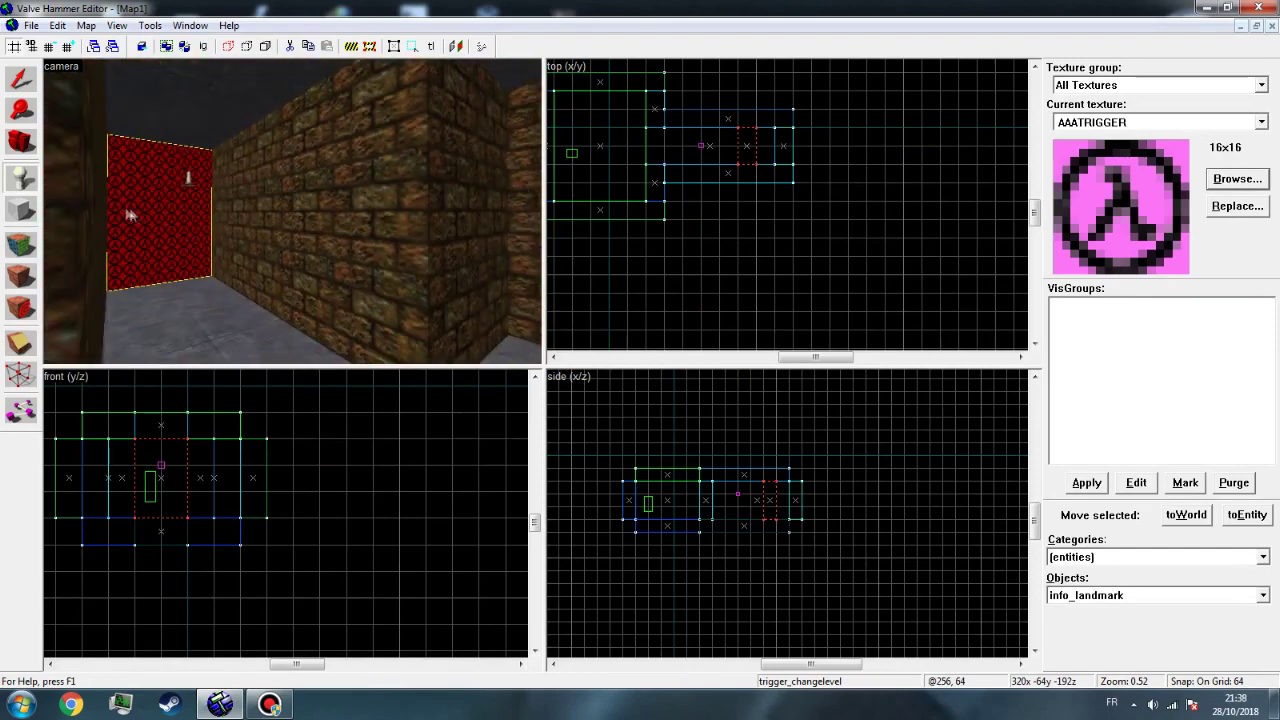
{"action": "left_click", "coordinate": [1263, 595]}
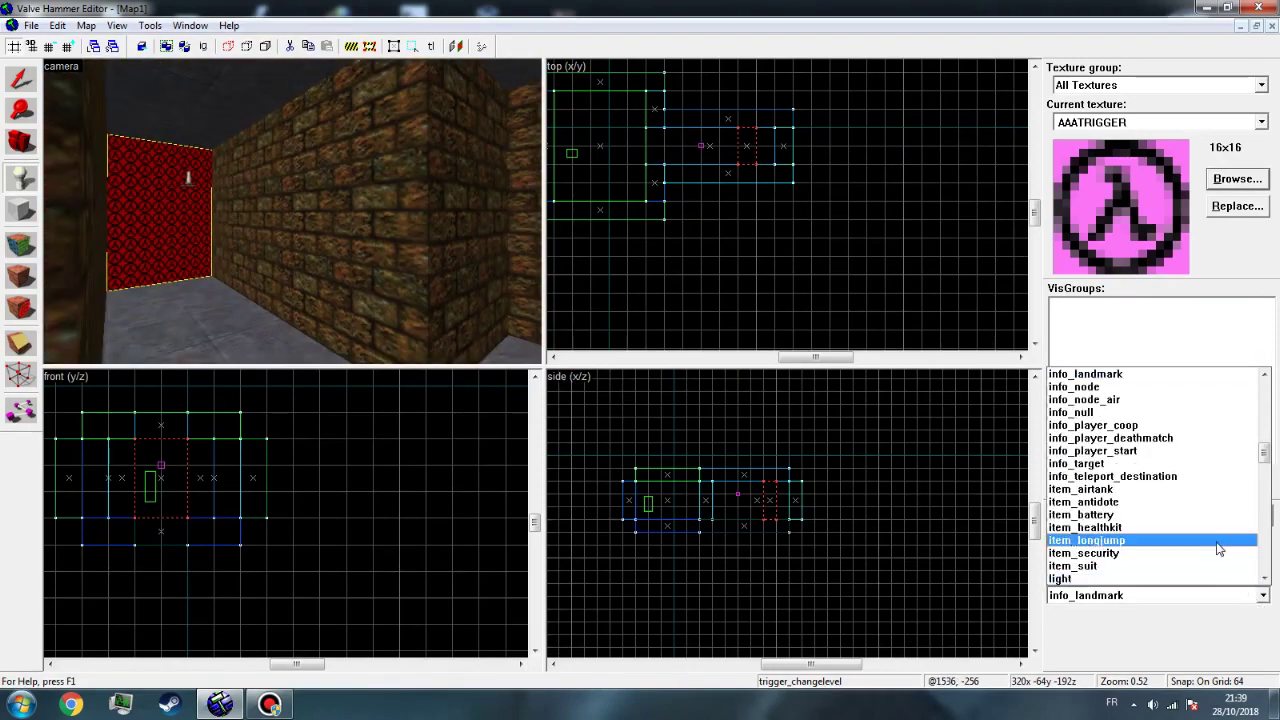
{"action": "left_click", "coordinate": [1123, 577]}
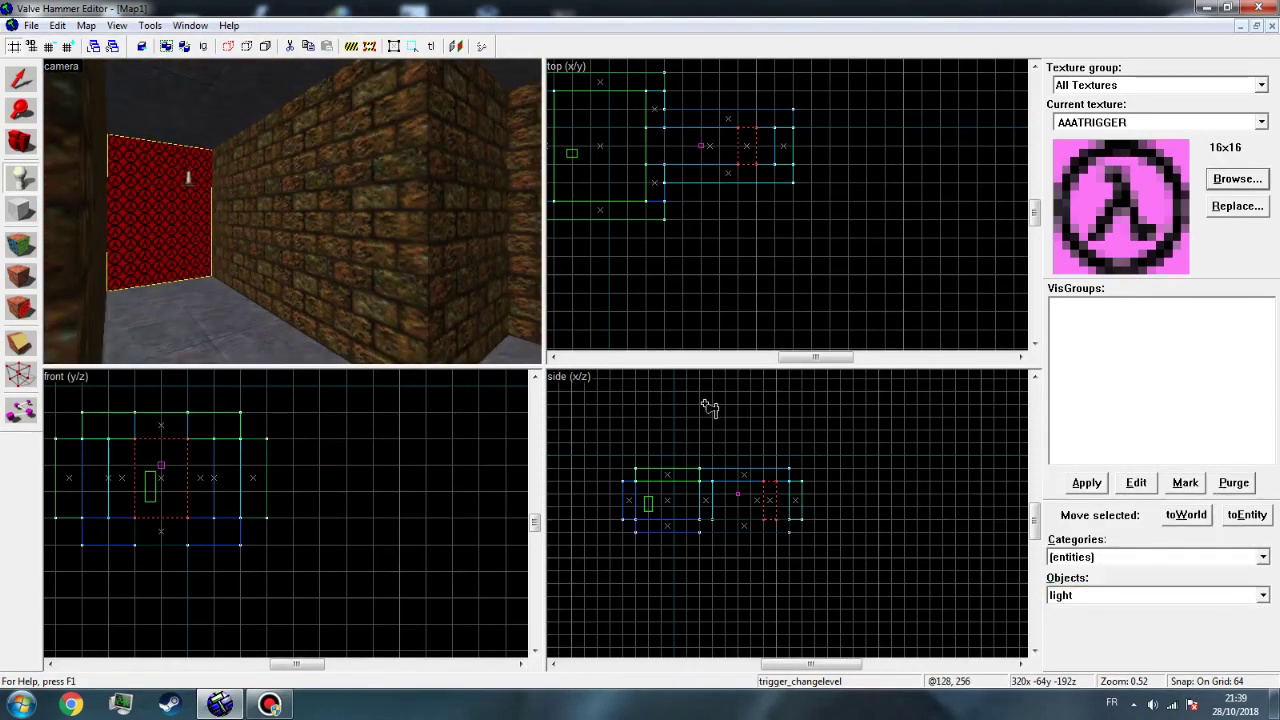
{"action": "left_click", "coordinate": [270, 118]}
Move the light to the middle of the corridor's width and lower it to the landmark's height
{"action": "key", "text": "shift+s"}
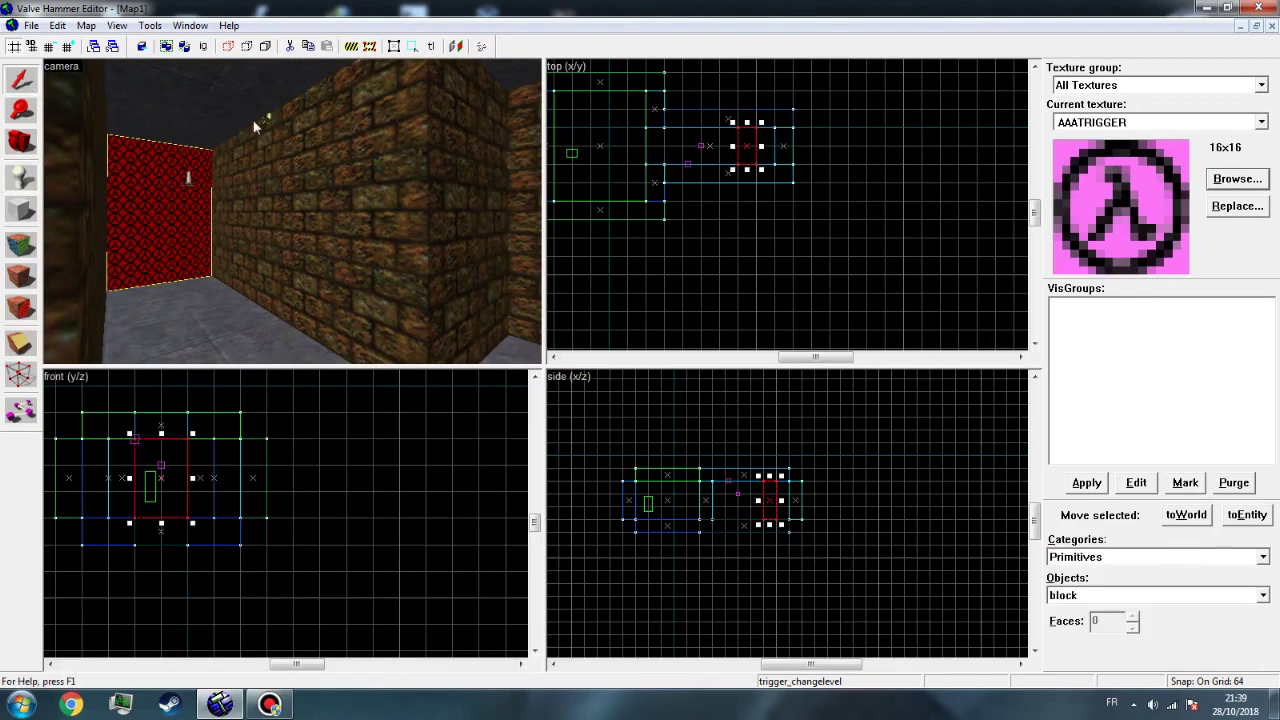
{"action": "left_click", "coordinate": [266, 119]}
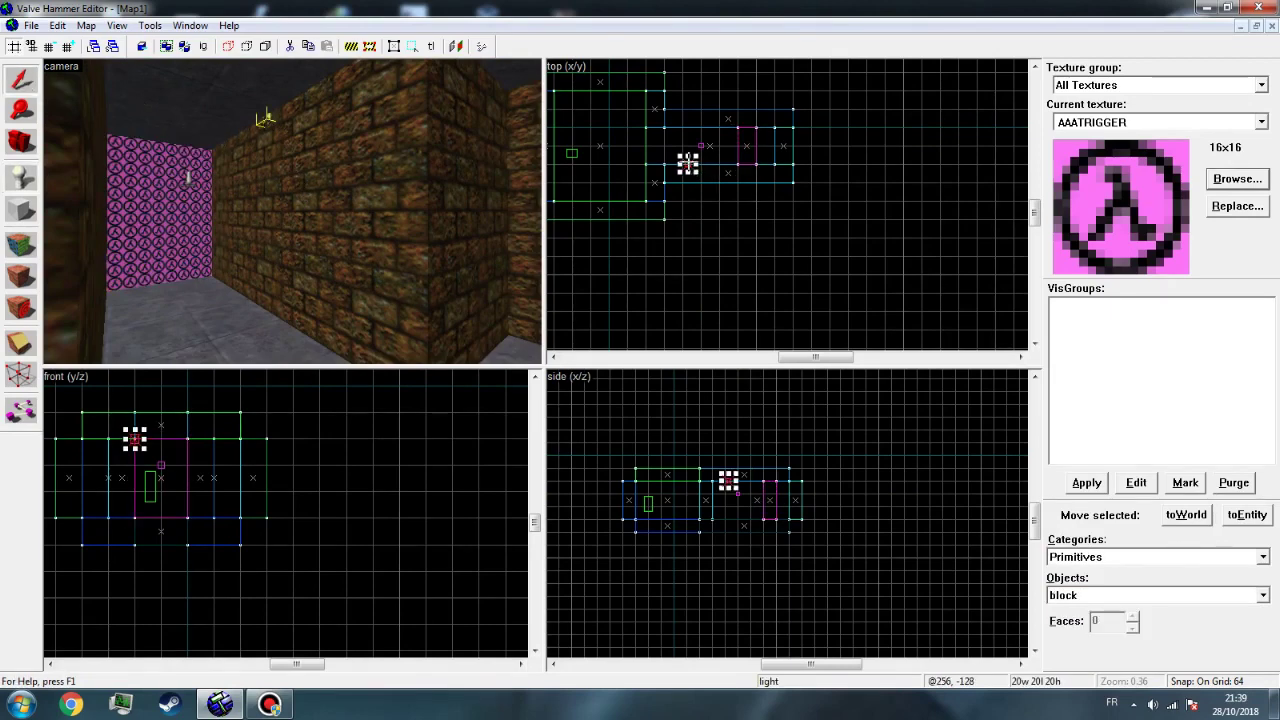
{"action": "left_click_drag", "start_coordinate": [702, 173], "coordinate": [696, 154]}
{"action": "left_click_drag", "start_coordinate": [165, 441], "coordinate": [162, 465]}
Name the info_landmark entity in the corridor "landmark"
{"action": "key", "text": "z"}
{"action": "key", "text": "w"}
{"action": "left_click", "coordinate": [293, 212]}
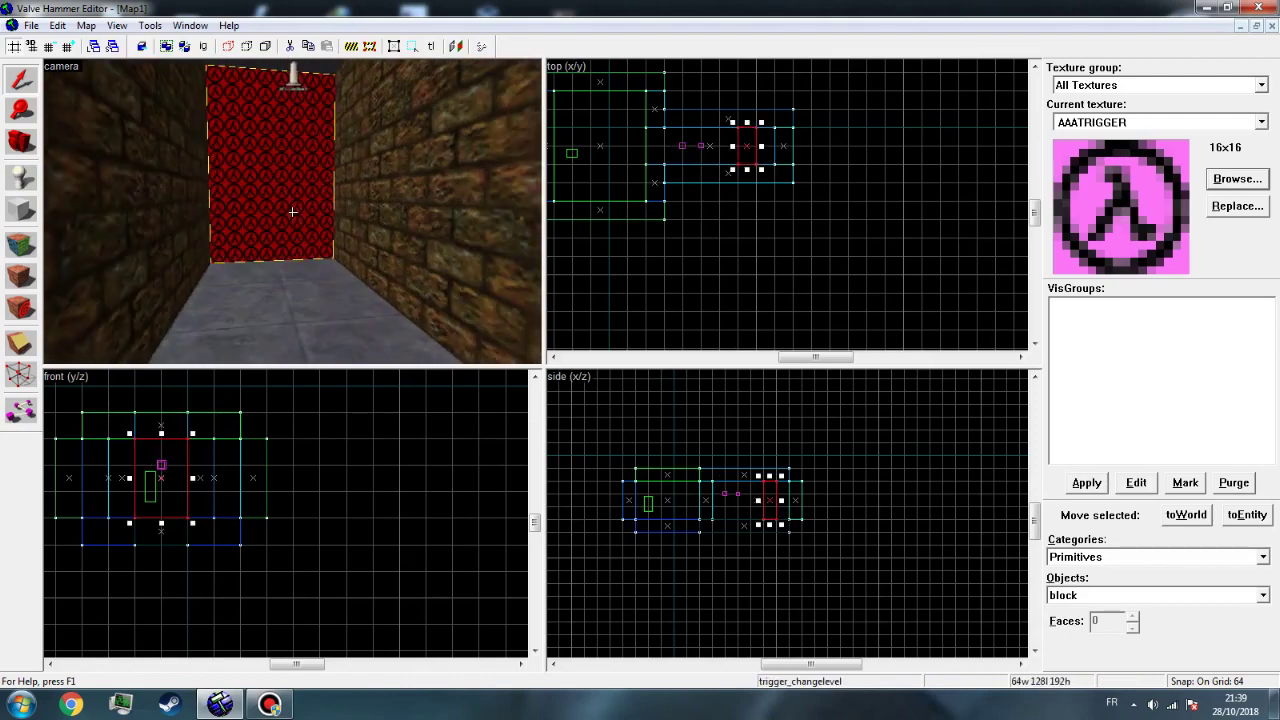
{"action": "key", "text": "z"}
{"action": "left_click", "coordinate": [311, 124]}
{"action": "key", "text": "alt+Return"}
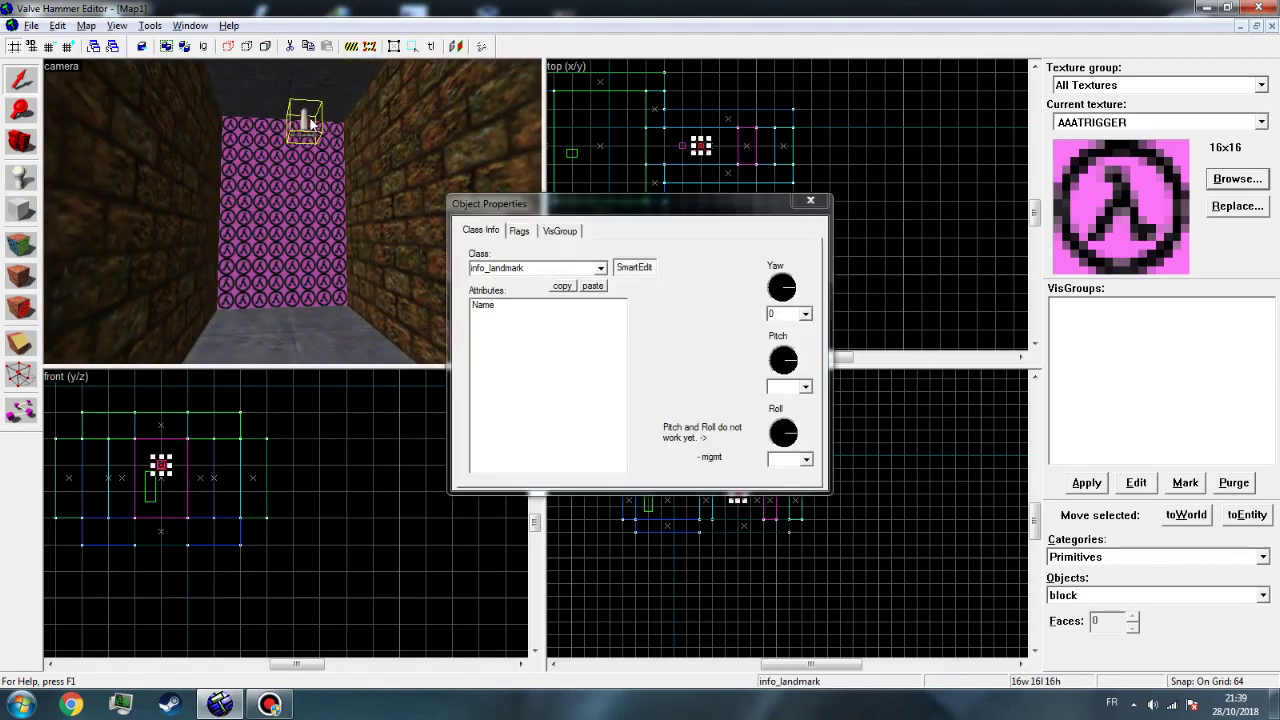
{"action": "left_click", "coordinate": [493, 308]}
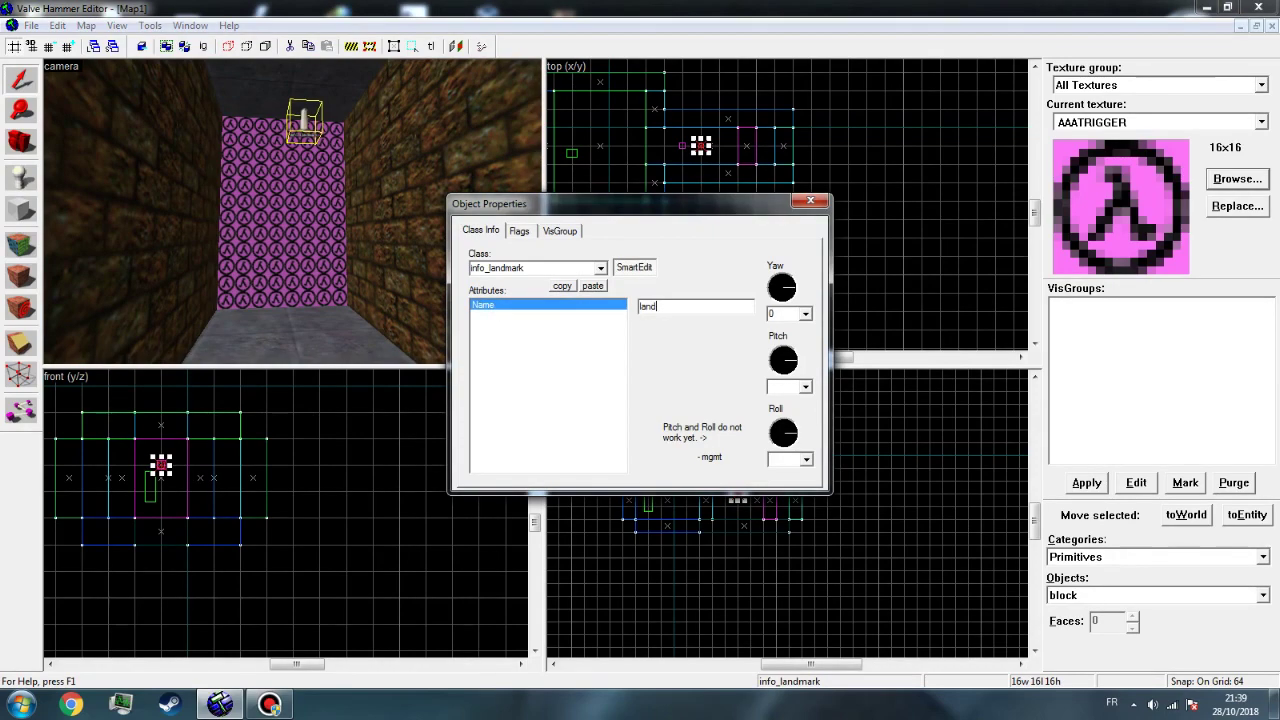
{"action": "left_click", "coordinate": [811, 202]}
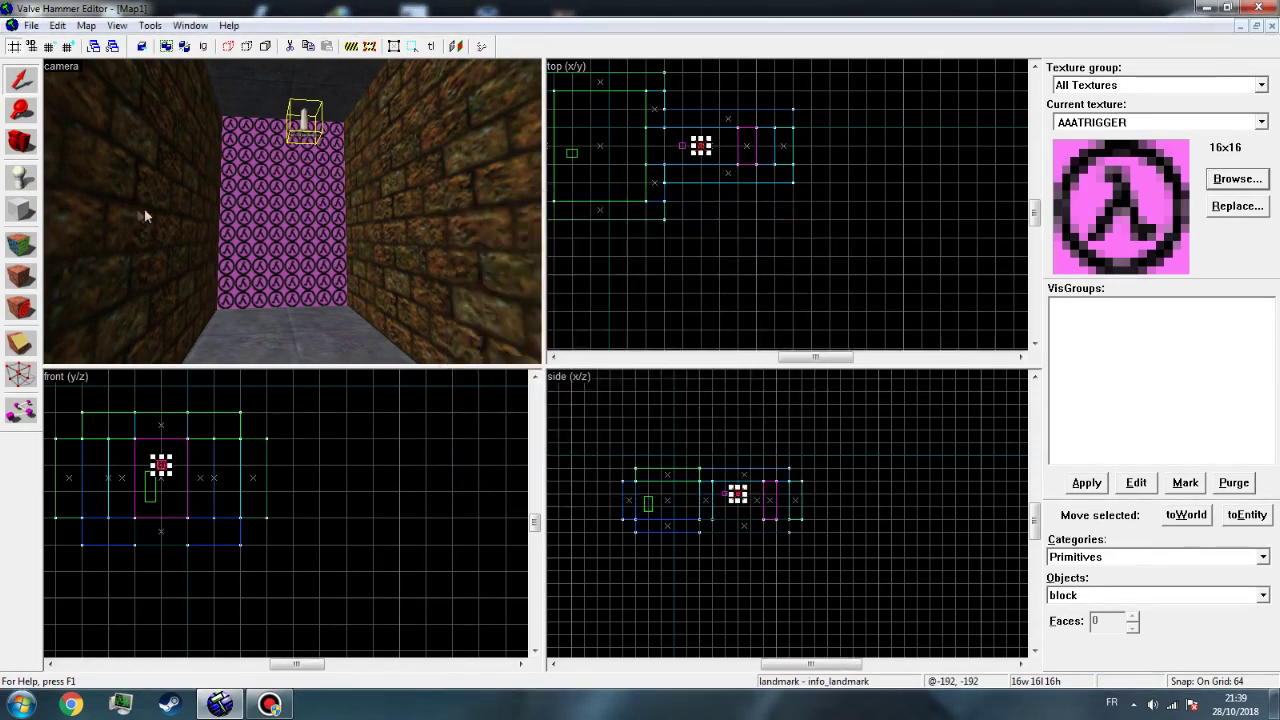
Check the new map name and landmark name of the trigger_changelevel entity
{"action": "left_click", "coordinate": [240, 209]}
{"action": "key", "text": "alt+Return"}
{"action": "left_click", "coordinate": [524, 315]}
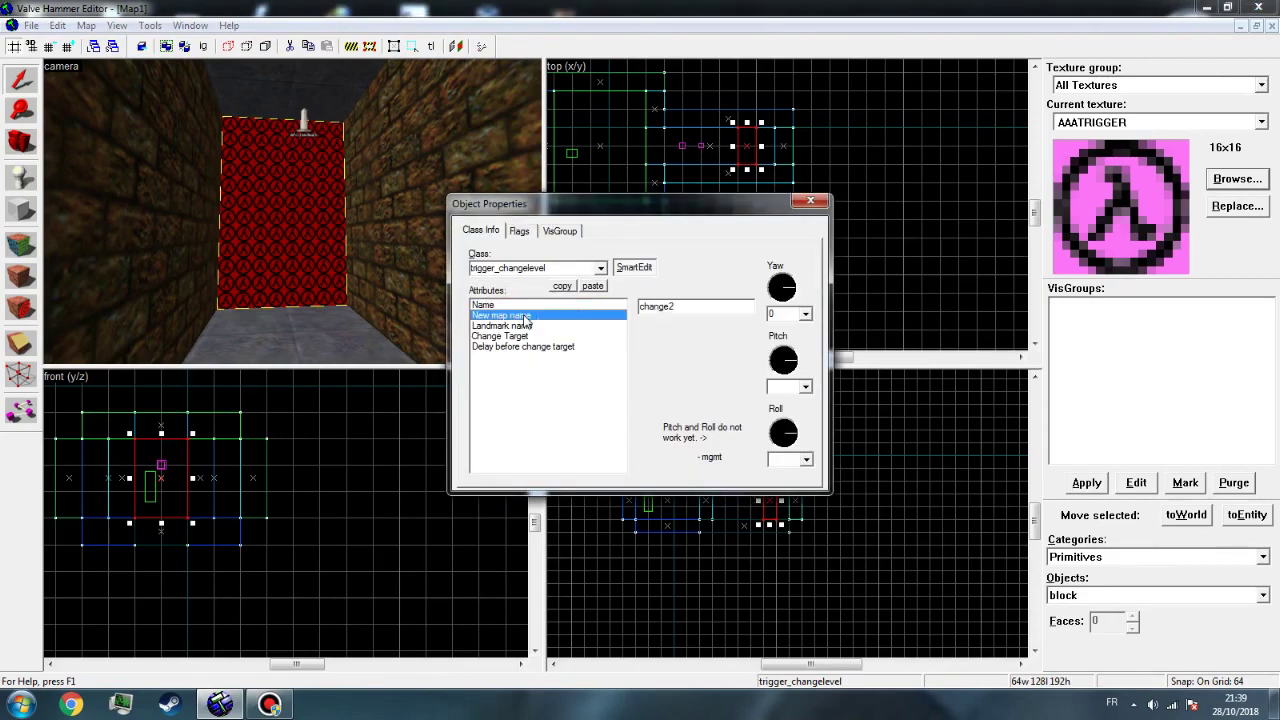
{"action": "left_click", "coordinate": [520, 326]}
{"action": "left_click", "coordinate": [811, 202]}
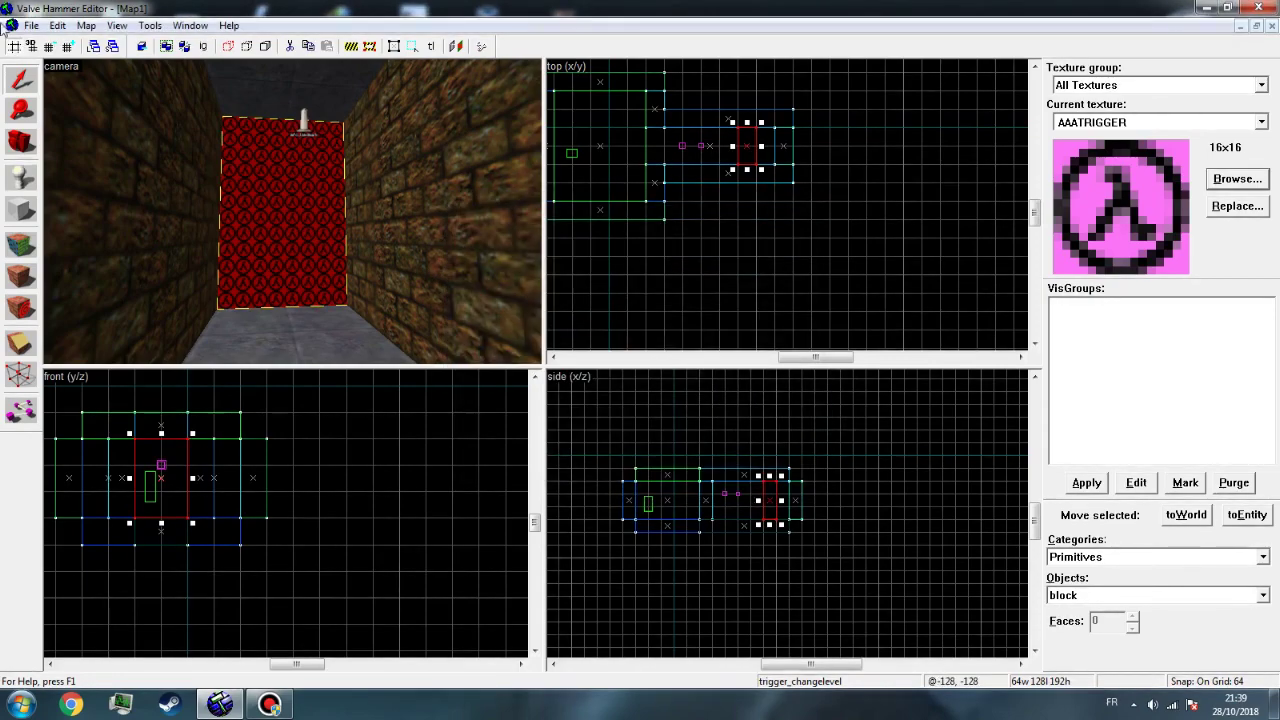
Save the map as change1 in the rmf folder
{"action": "left_click", "coordinate": [38, 24]}
{"action": "left_click", "coordinate": [54, 97]}
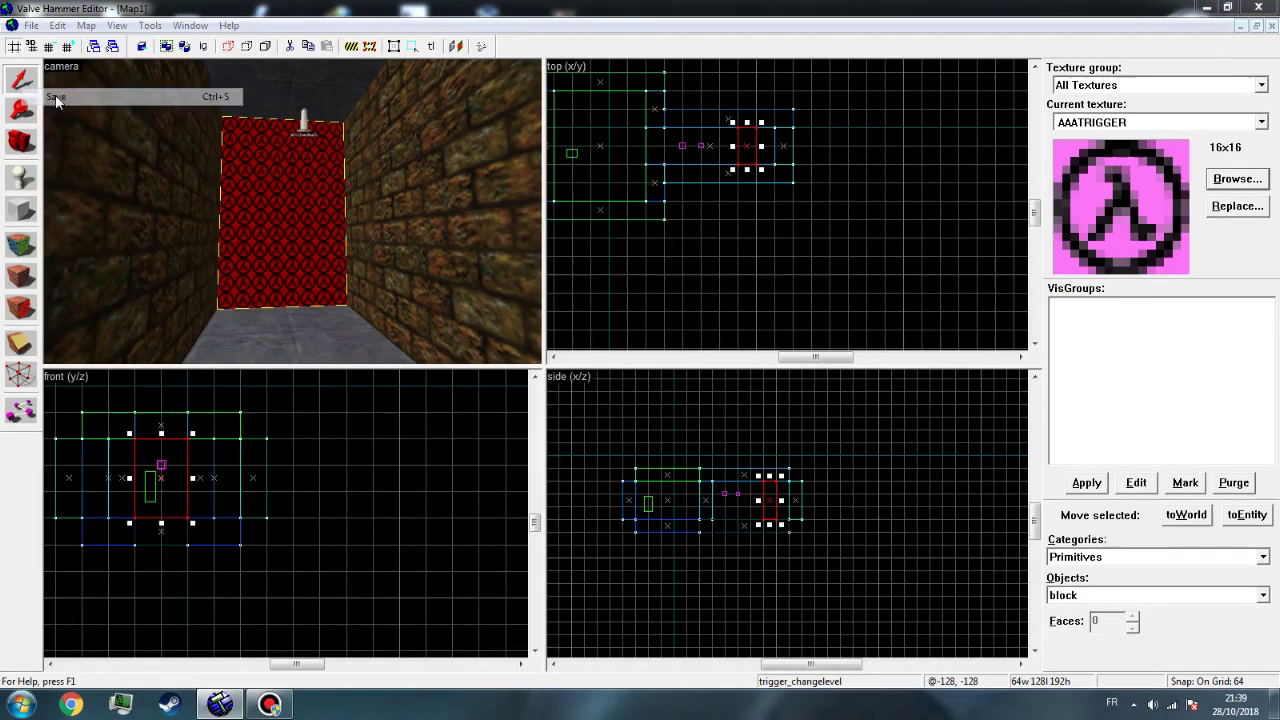
{"action": "type", "text": "change1"}
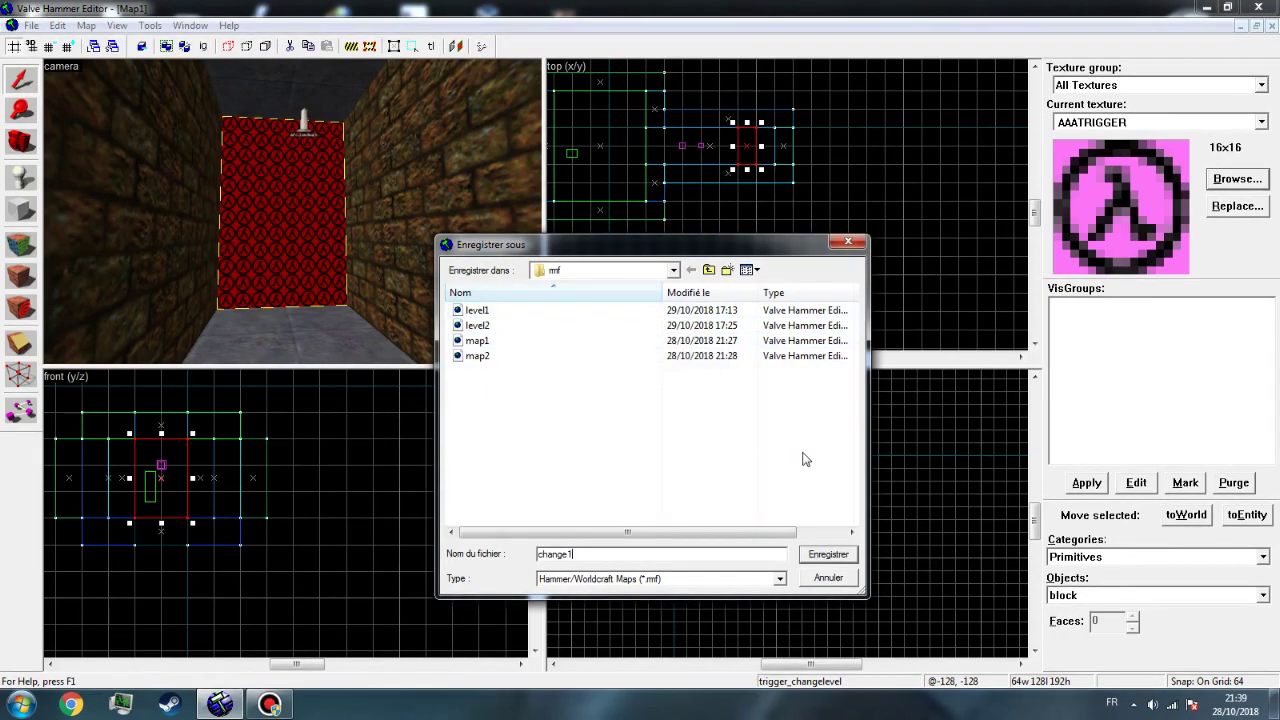
{"action": "left_click", "coordinate": [808, 556]}
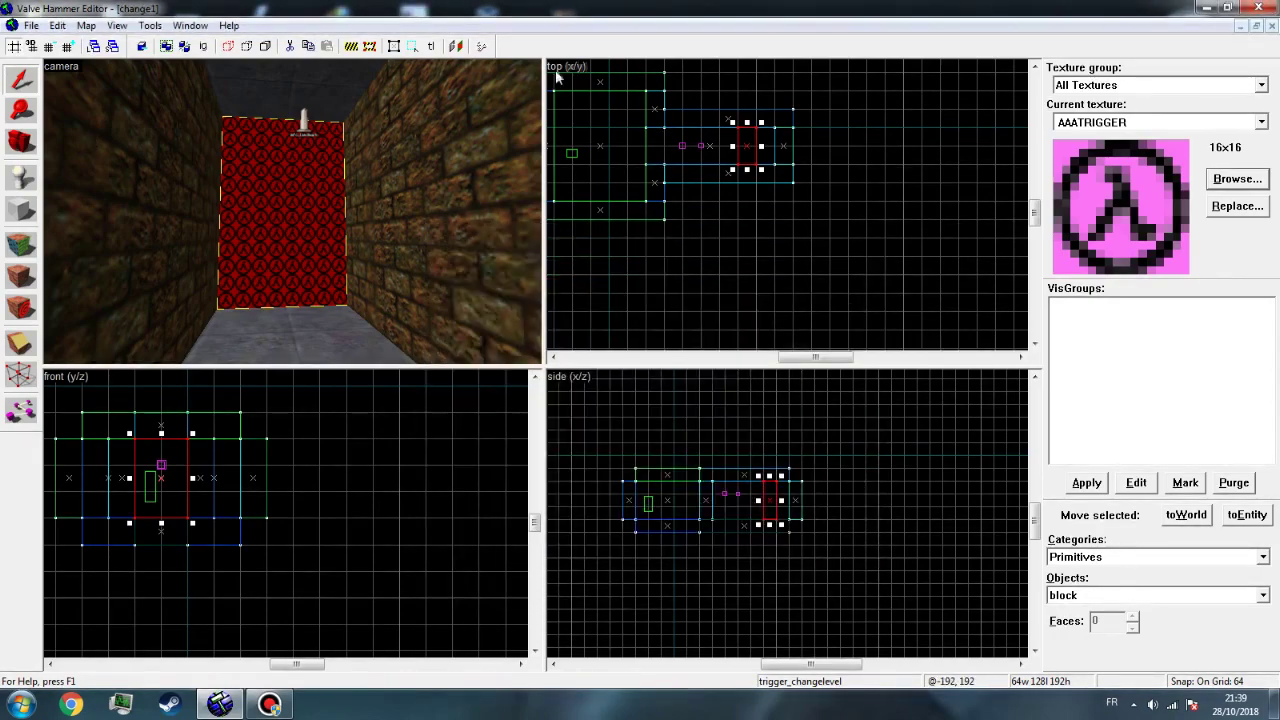
Compile the map with the Half-Life (full) configuration, review the copy paths in the compile log, and close it
{"action": "left_click", "coordinate": [484, 48]}
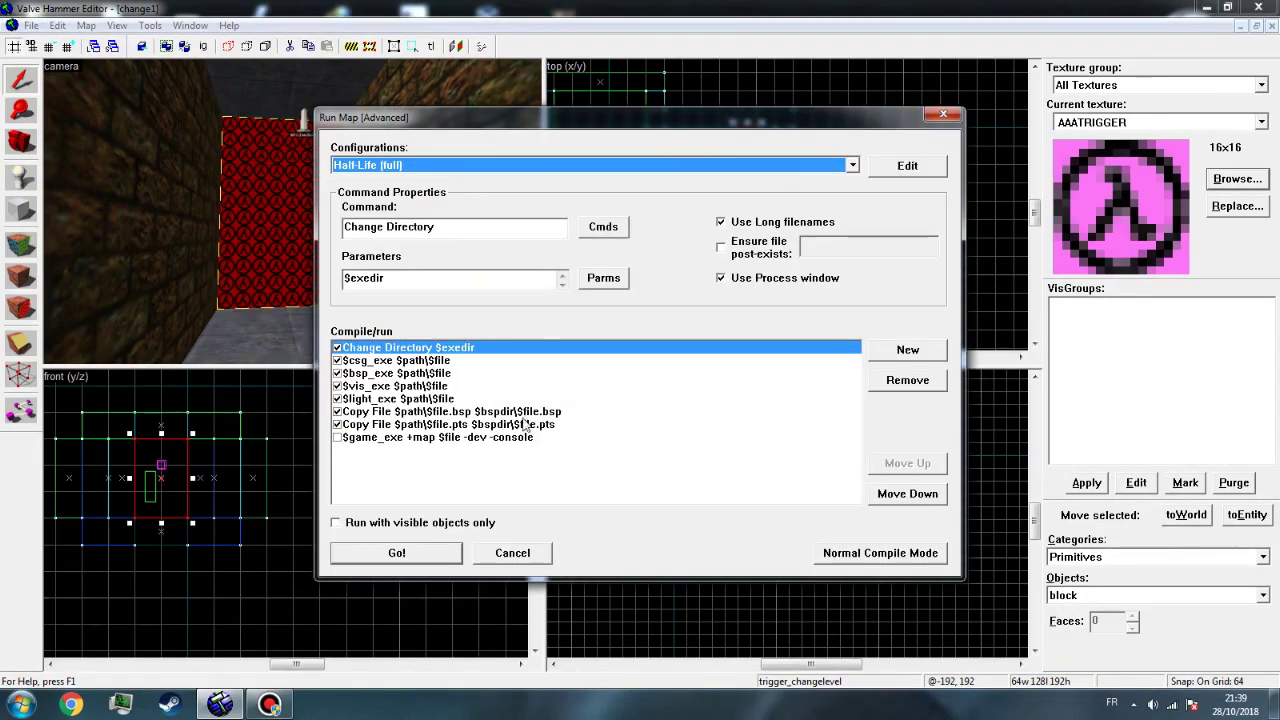
{"action": "left_click", "coordinate": [443, 552]}
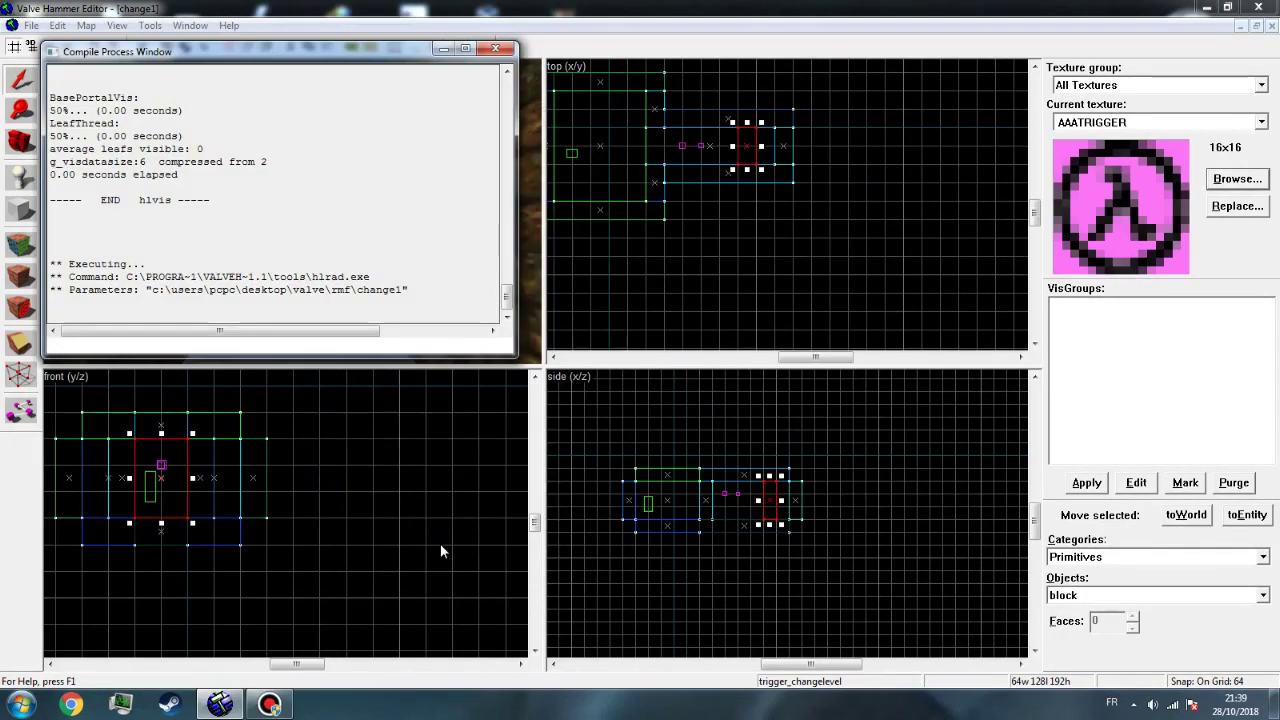
{"action": "left_click_drag", "start_coordinate": [515, 357], "coordinate": [909, 357]}
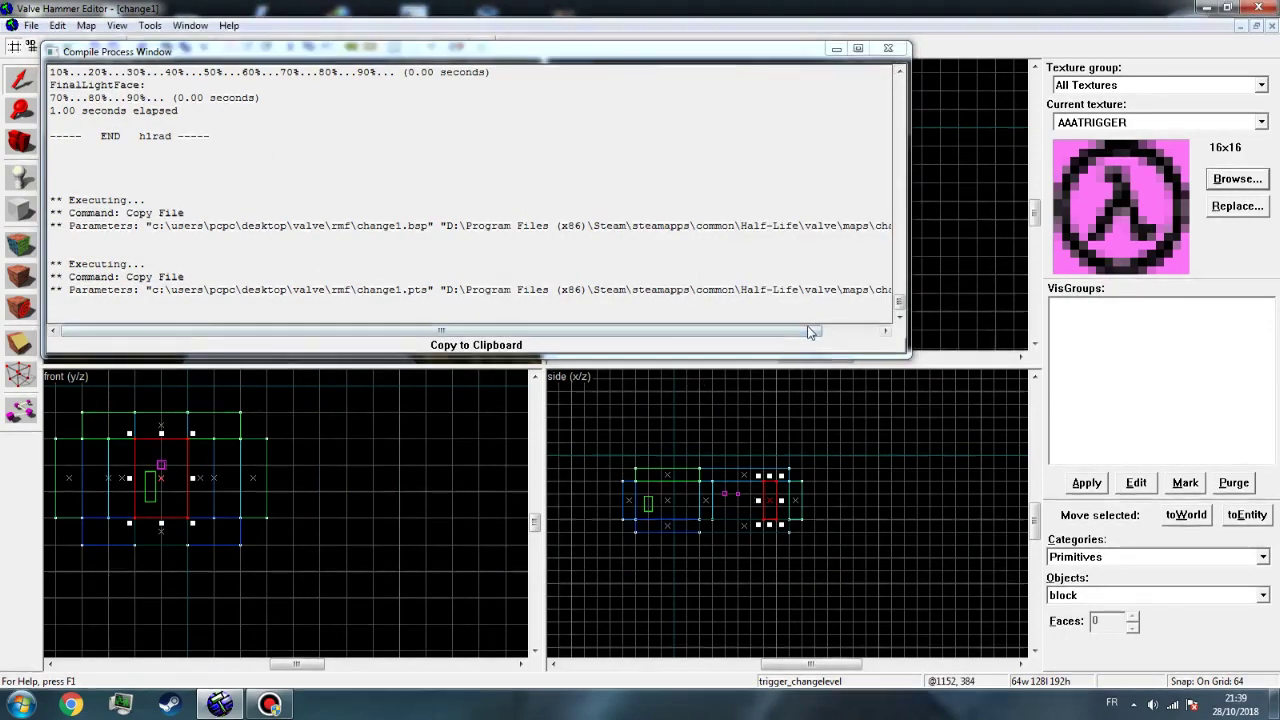
{"action": "left_click_drag", "start_coordinate": [808, 330], "coordinate": [866, 330]}
{"action": "left_click", "coordinate": [890, 52]}
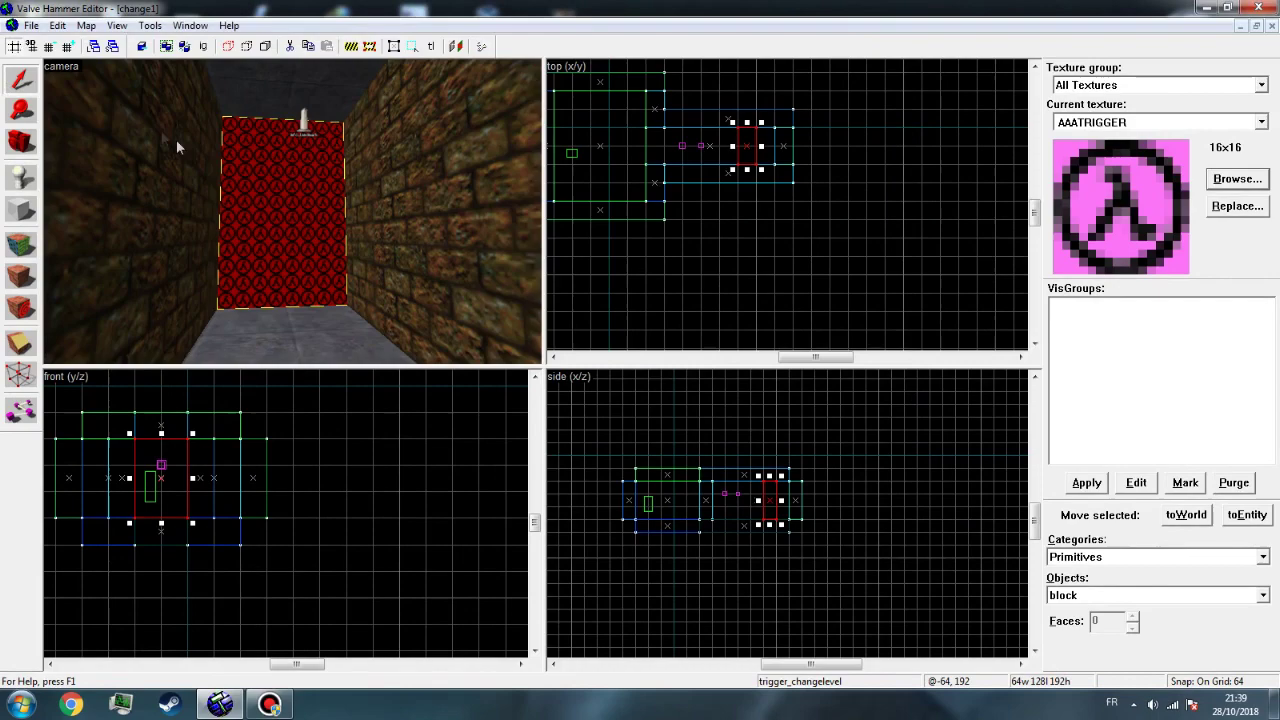
Move the trigger_changelevel block along the corridor to the end that opens into the first room
{"action": "key", "text": "z"}
{"action": "key", "text": "w"}
{"action": "key", "text": "z"}
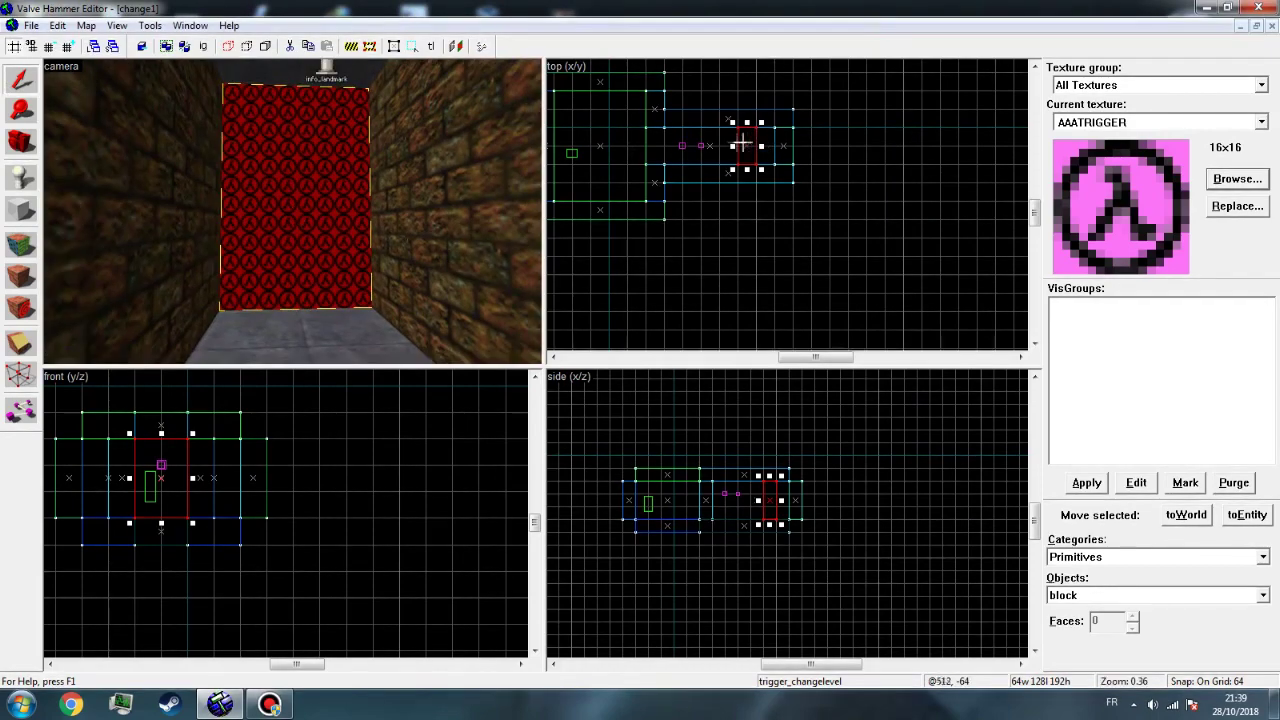
{"action": "left_click_drag", "start_coordinate": [676, 145], "coordinate": [676, 145]}
Set the new map name of the trigger_changelevel entity to change1 and check its landmark name
{"action": "key", "text": "z"}
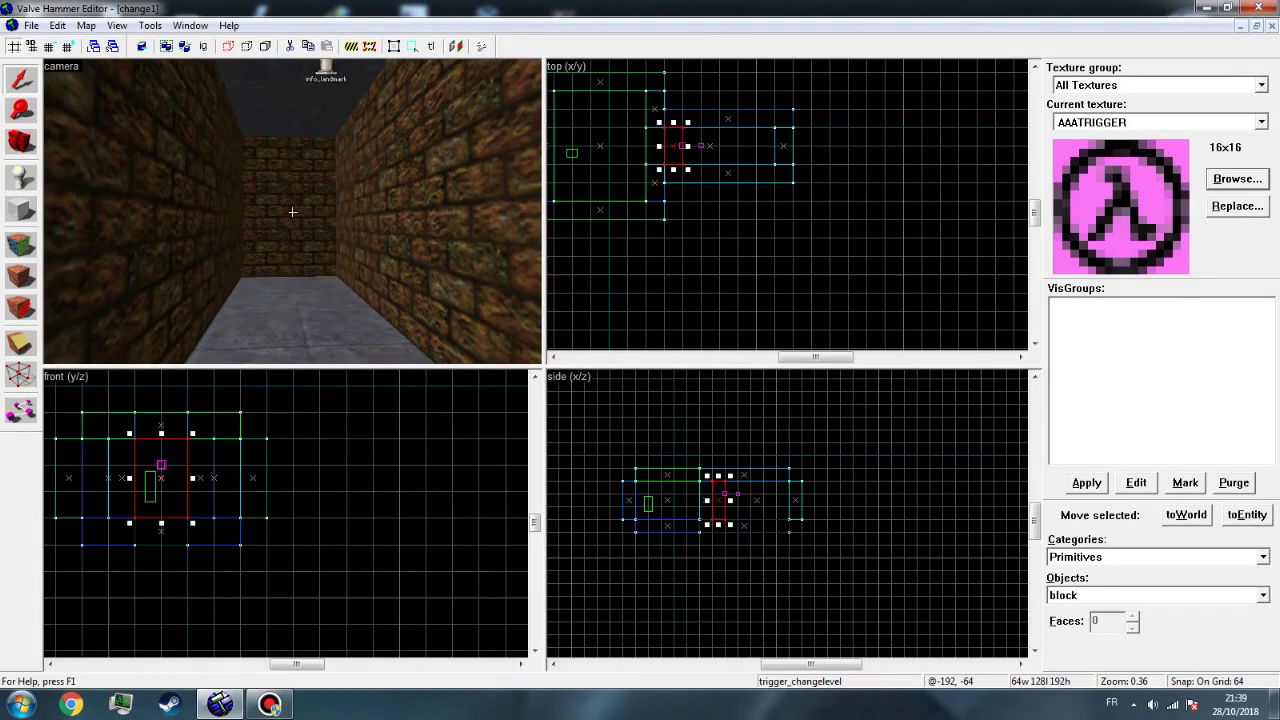
{"action": "key", "text": "s"}
{"action": "key", "text": "w"}
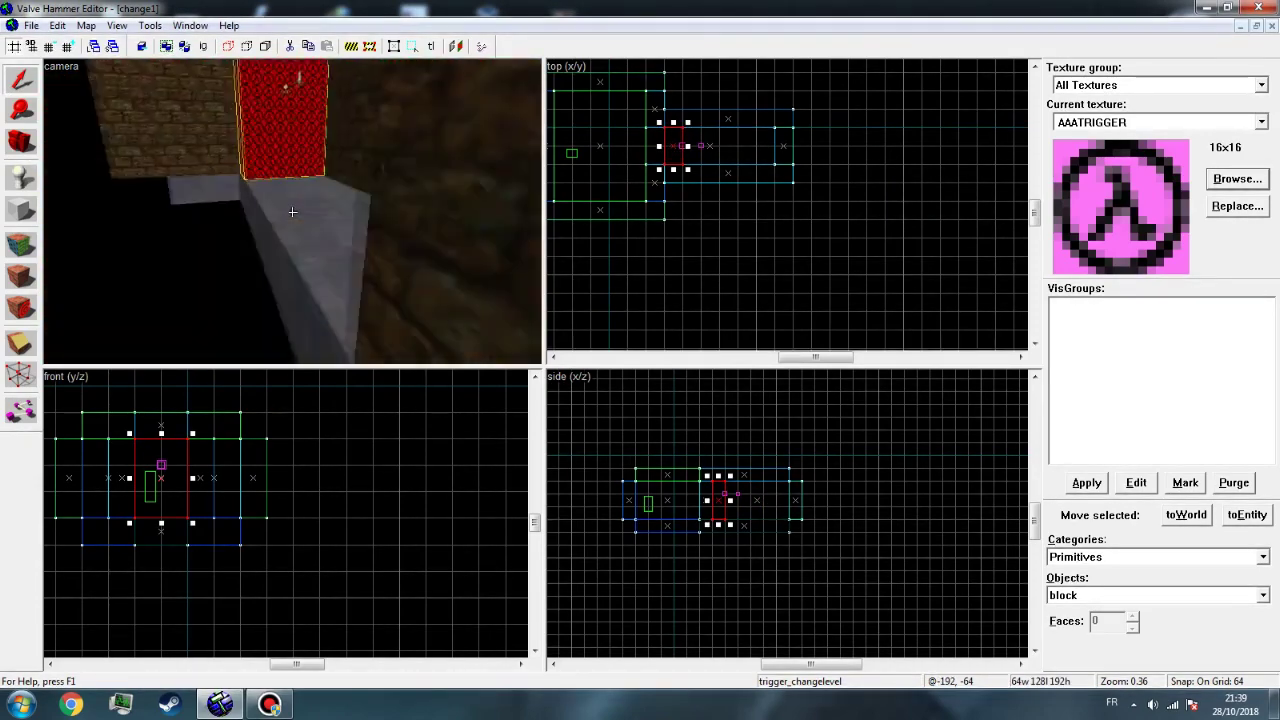
{"action": "key", "text": "w"}
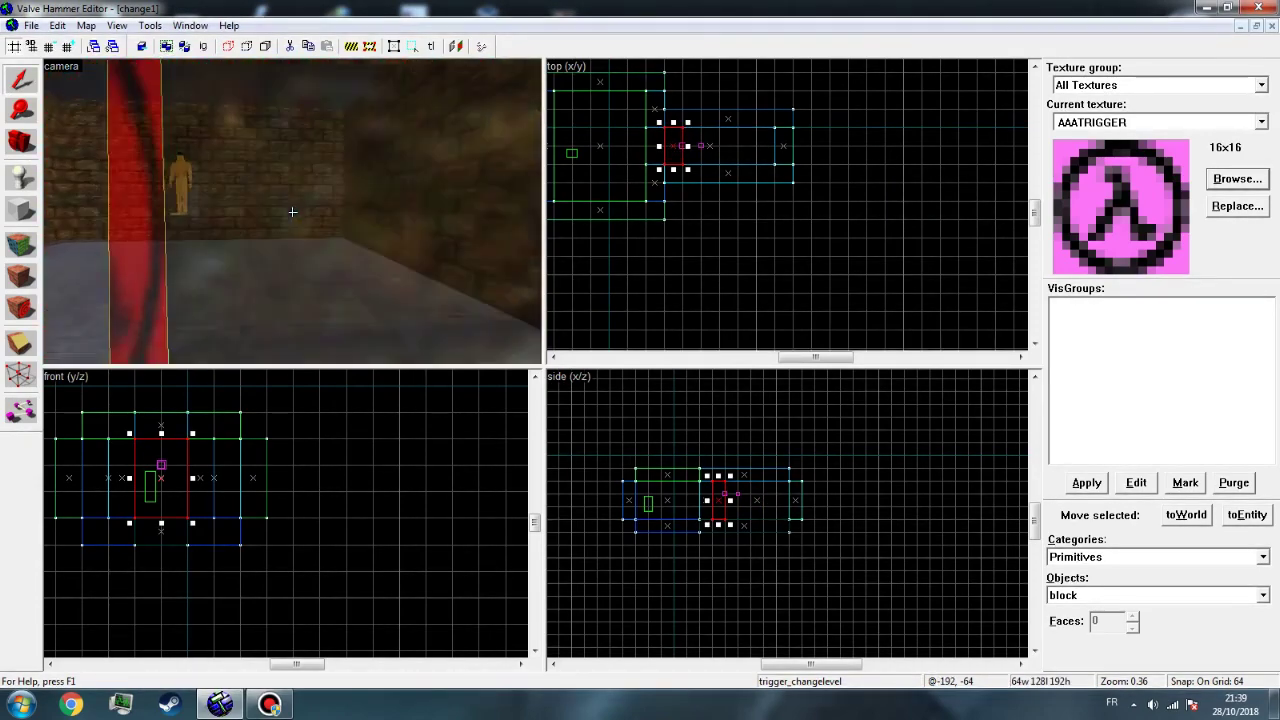
{"action": "key", "text": "w"}
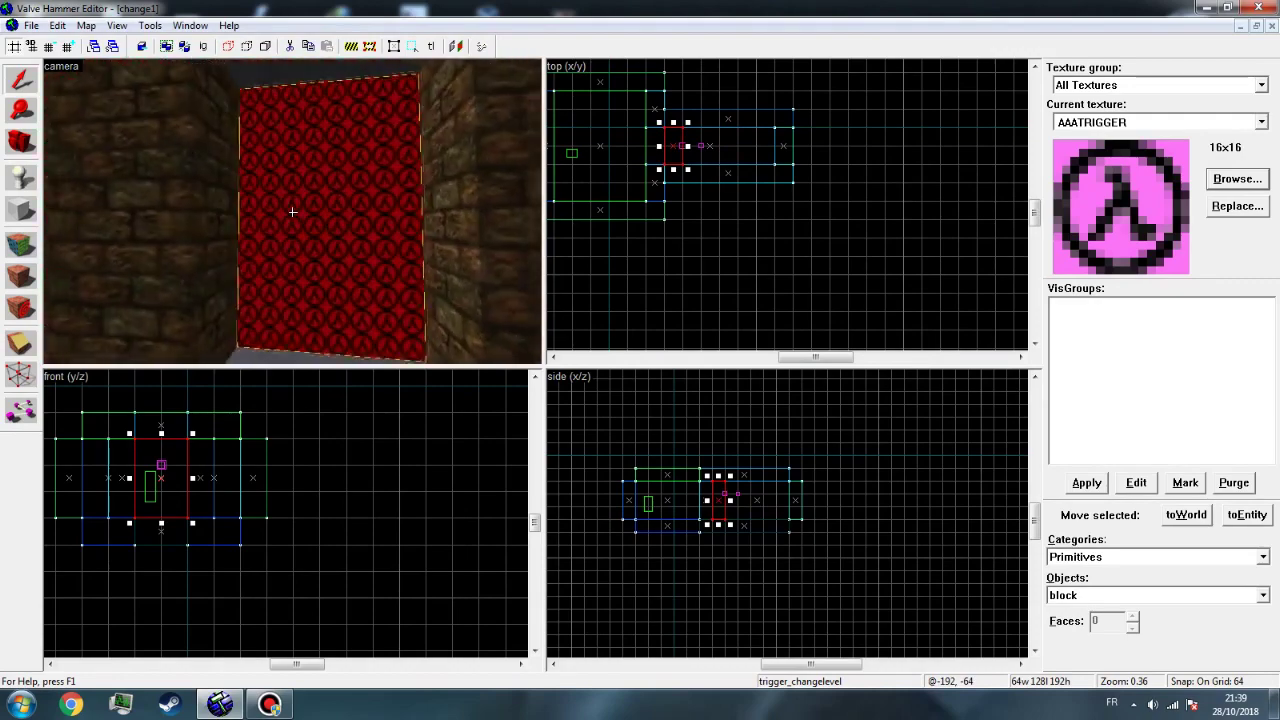
{"action": "key", "text": "s"}
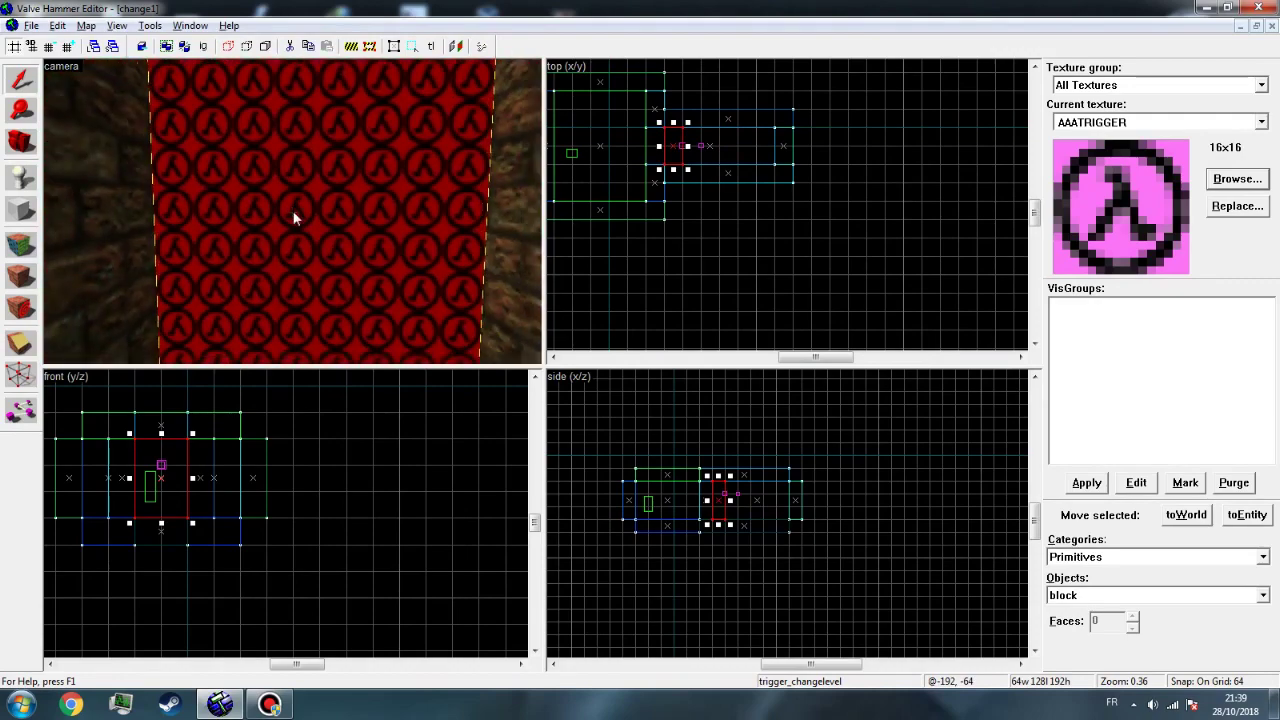
{"action": "key", "text": "alt+Return"}
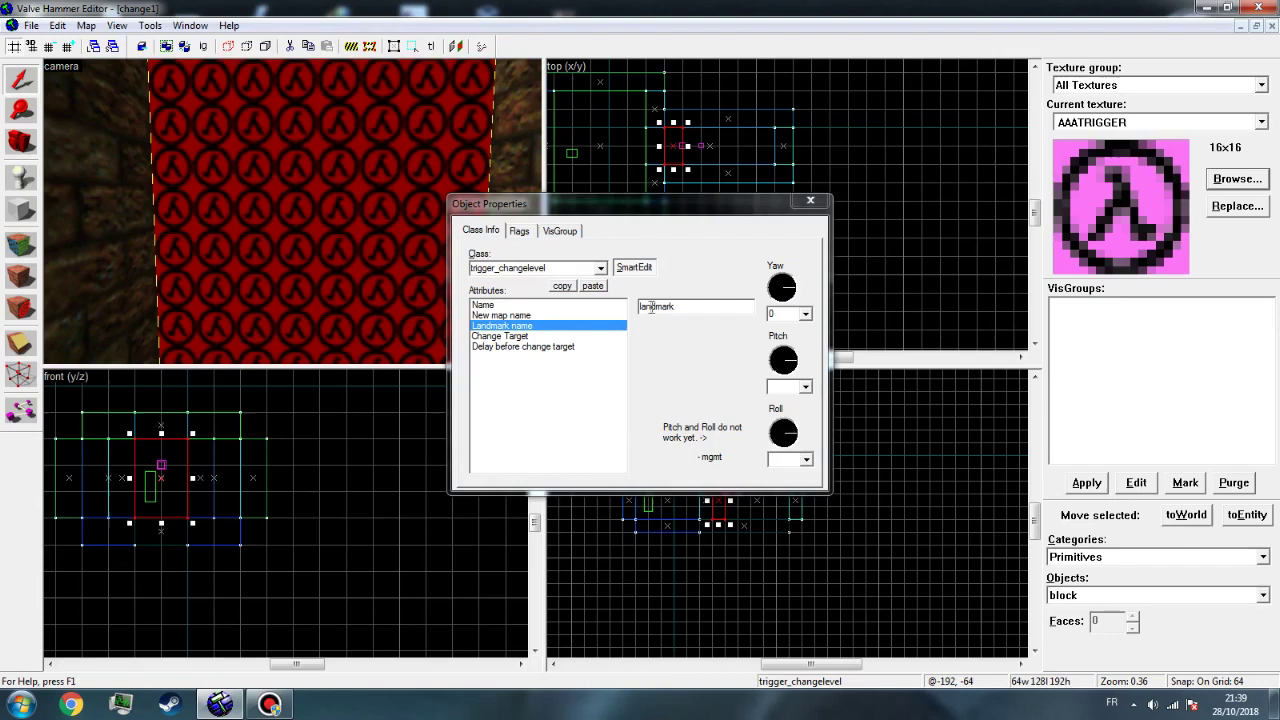
{"action": "left_click", "coordinate": [578, 316]}
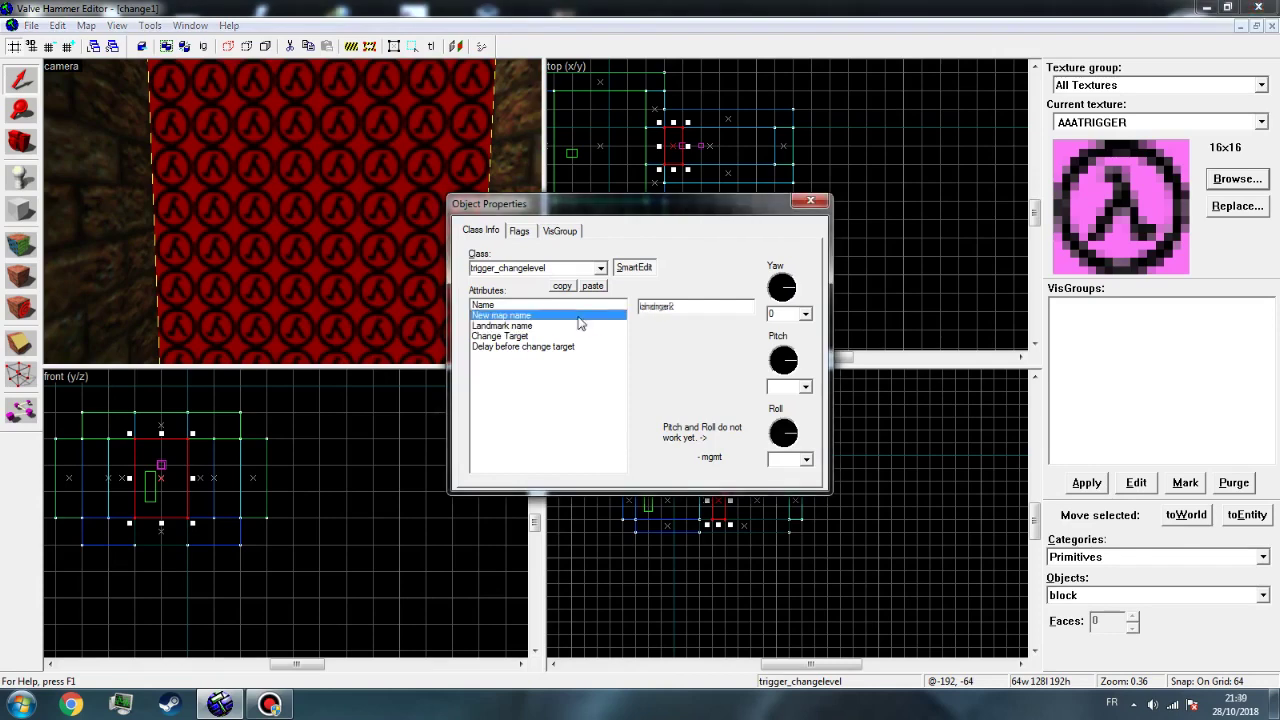
{"action": "double_click", "coordinate": [693, 307]}
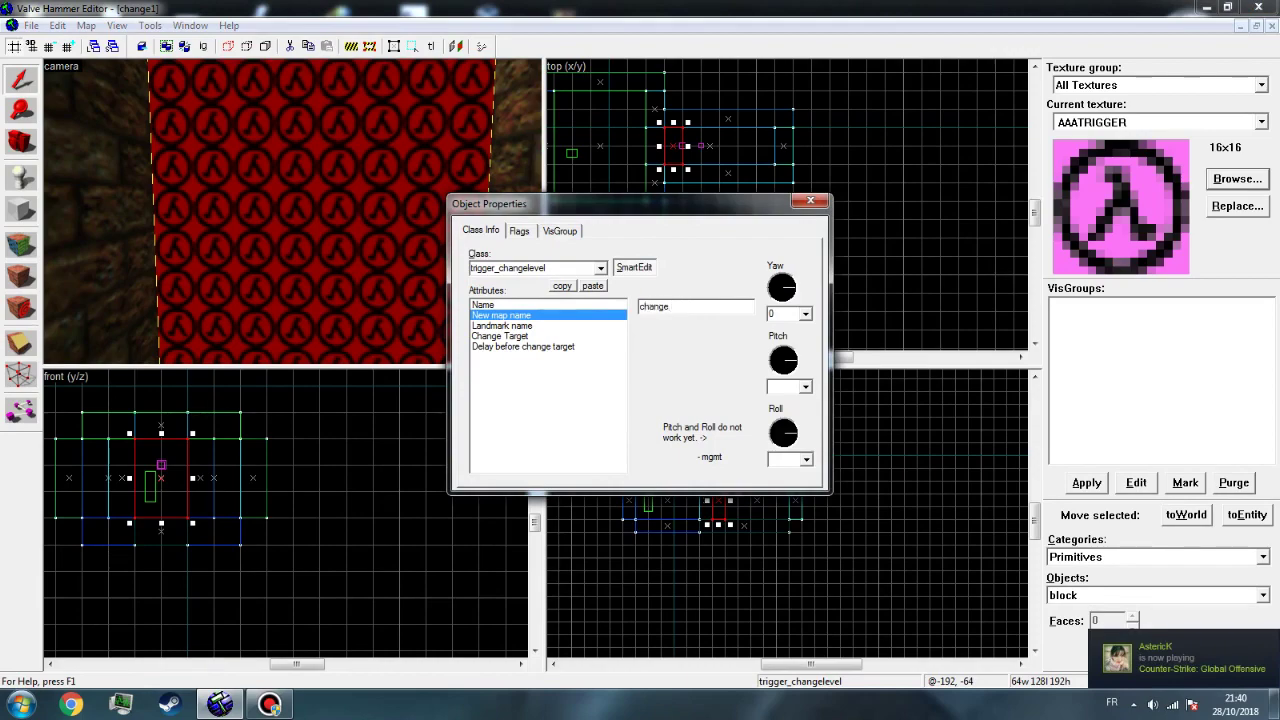
{"action": "left_click", "coordinate": [564, 327]}
{"action": "left_click", "coordinate": [810, 201]}
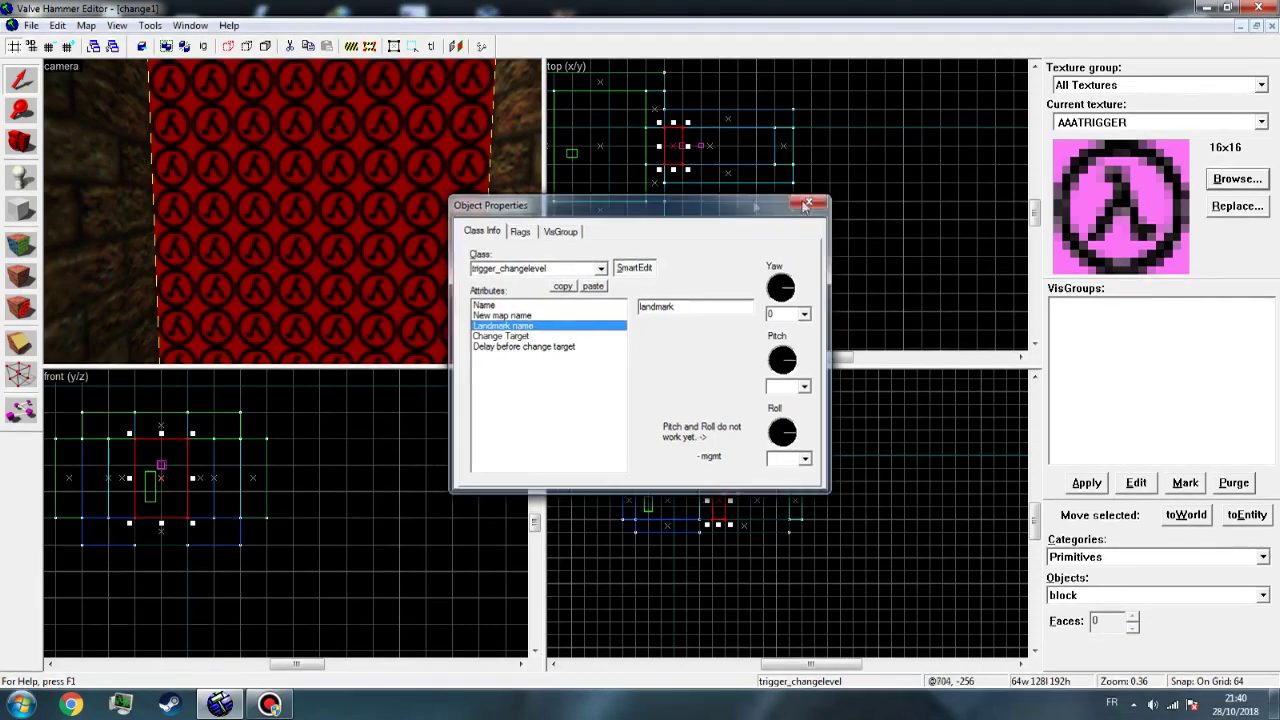
Delete the player start entity from the first room
{"action": "key", "text": "z"}
{"action": "key", "text": "s"}
{"action": "key", "text": "w"}
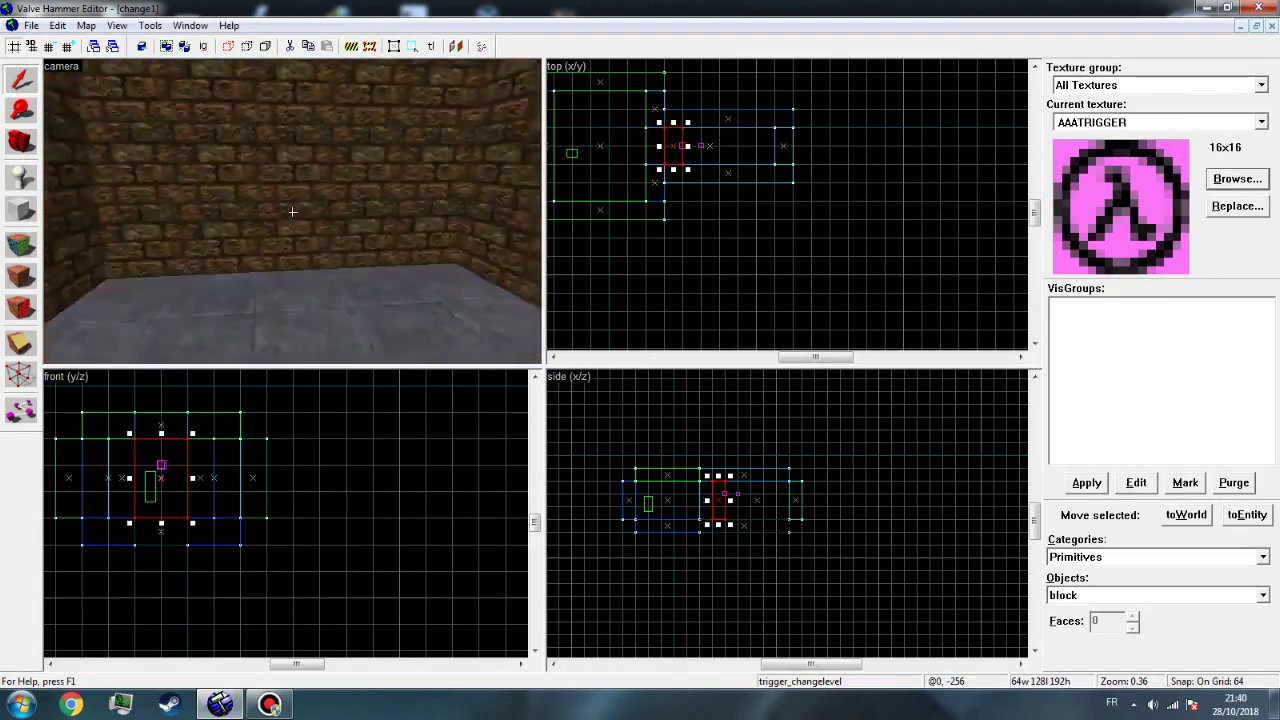
{"action": "key", "text": "s"}
{"action": "key", "text": "w"}
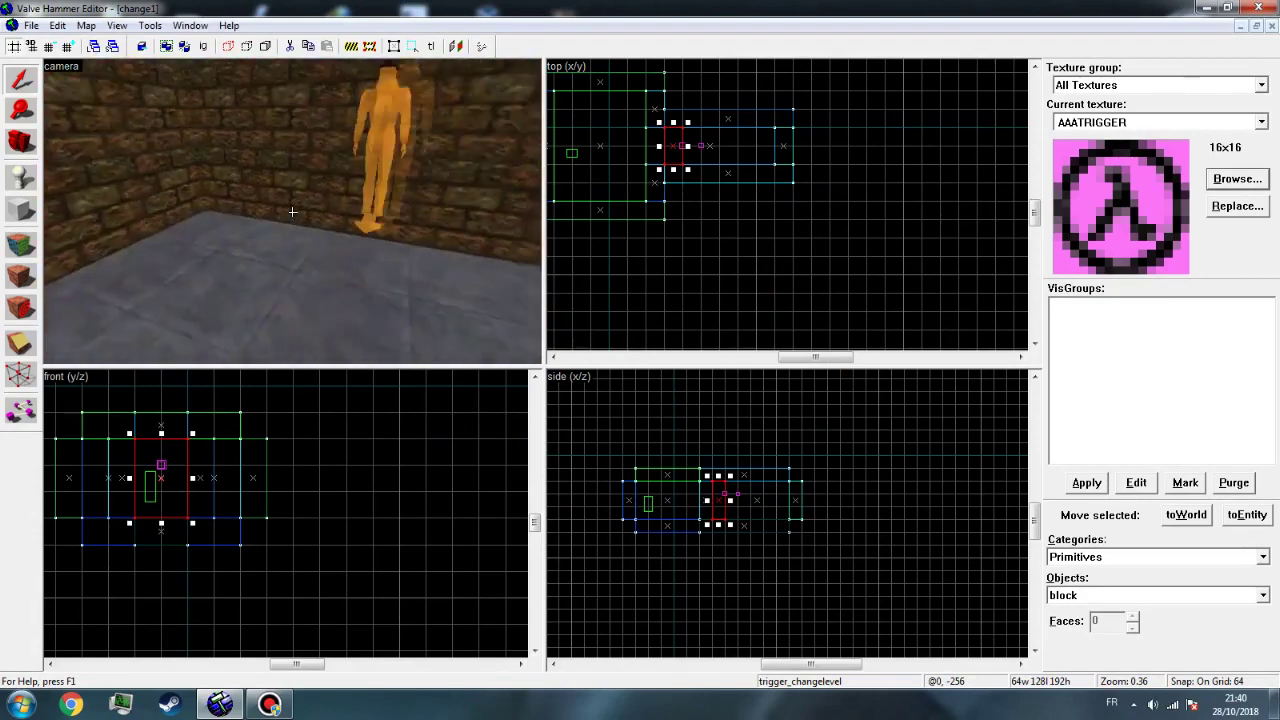
{"action": "key", "text": "z"}
{"action": "left_click", "coordinate": [294, 211]}
{"action": "key", "text": "Delete"}
{"action": "left_click", "coordinate": [214, 212]}
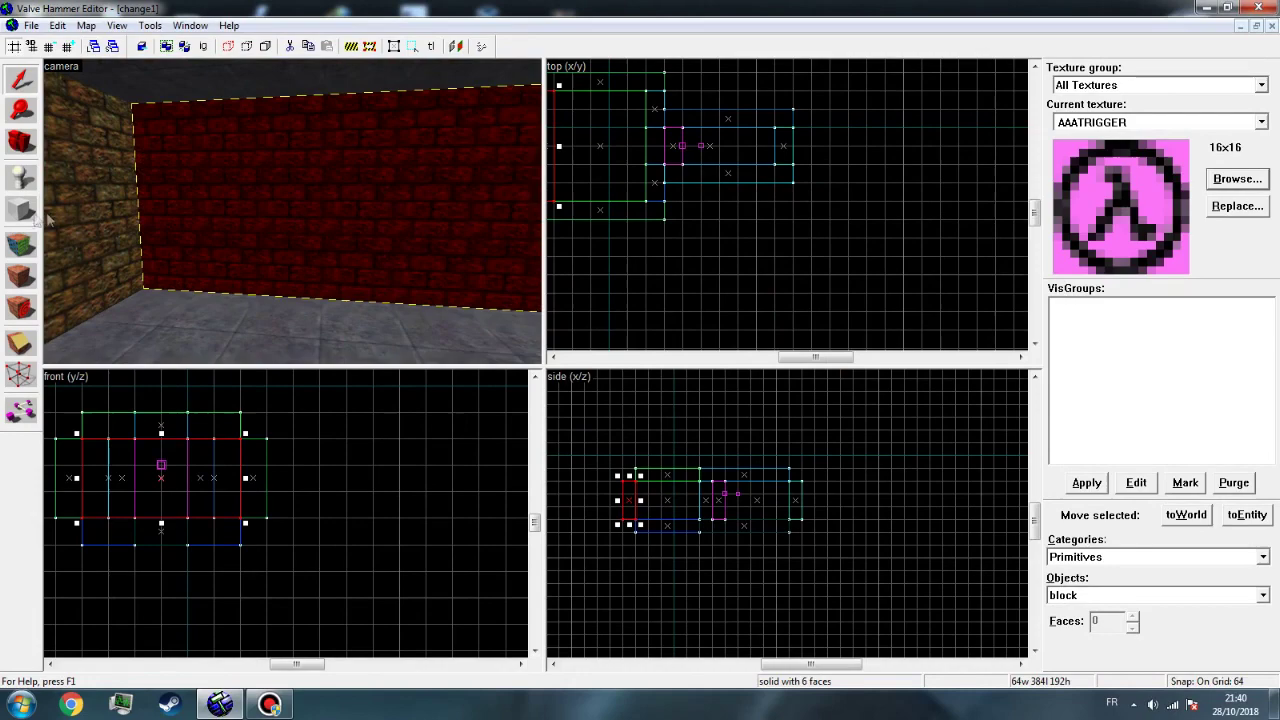
Filter the textures by "wall" and choose WET_WALL05 as the current texture
{"action": "left_click", "coordinate": [1226, 182]}
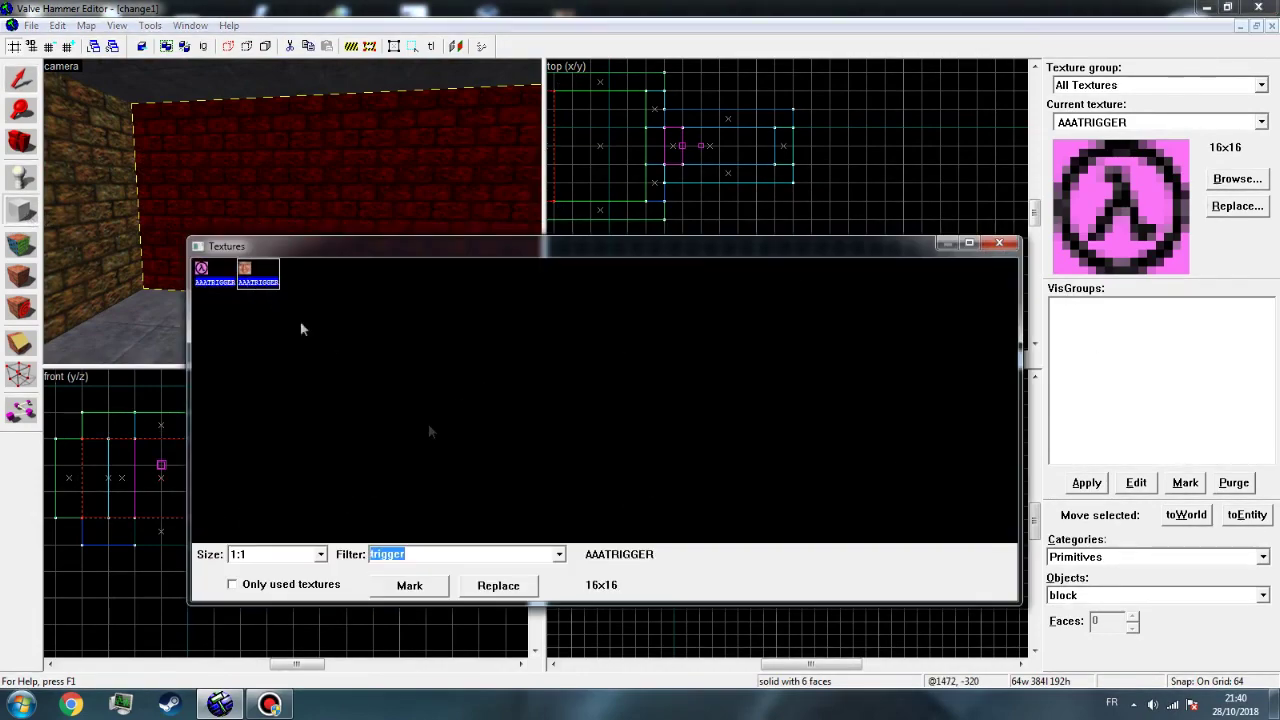
{"action": "left_click", "coordinate": [998, 243]}
{"action": "left_click", "coordinate": [1226, 182]}
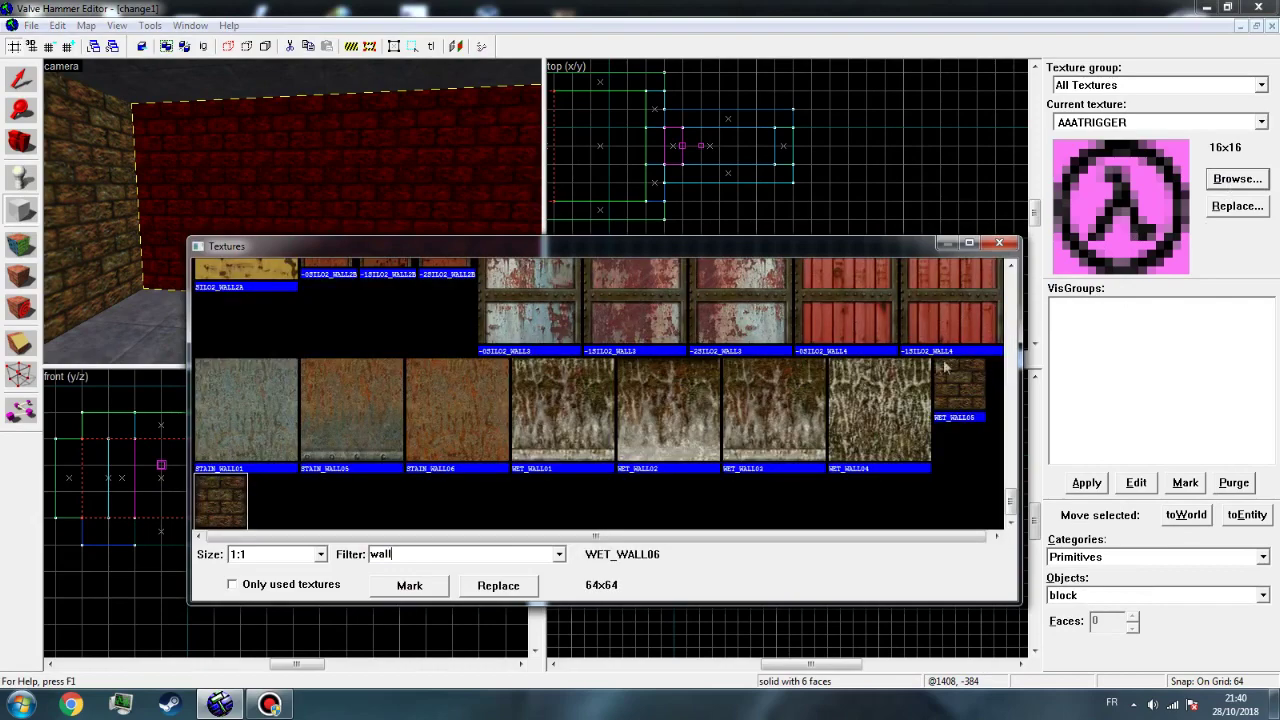
{"action": "double_click", "coordinate": [944, 367]}
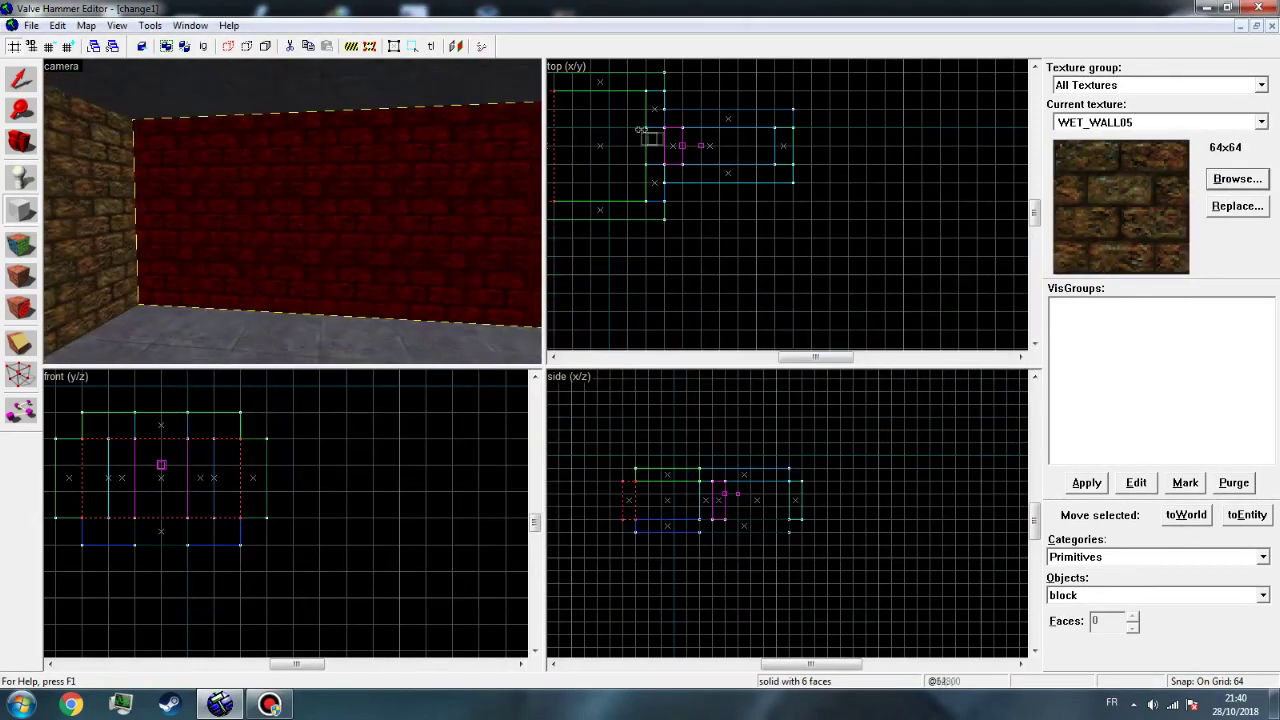
Create a block 64 wide, 128 long and 192 high that seals the corridor from the first room, and select the corridor's end wall
{"action": "left_click_drag", "start_coordinate": [655, 147], "coordinate": [658, 157]}
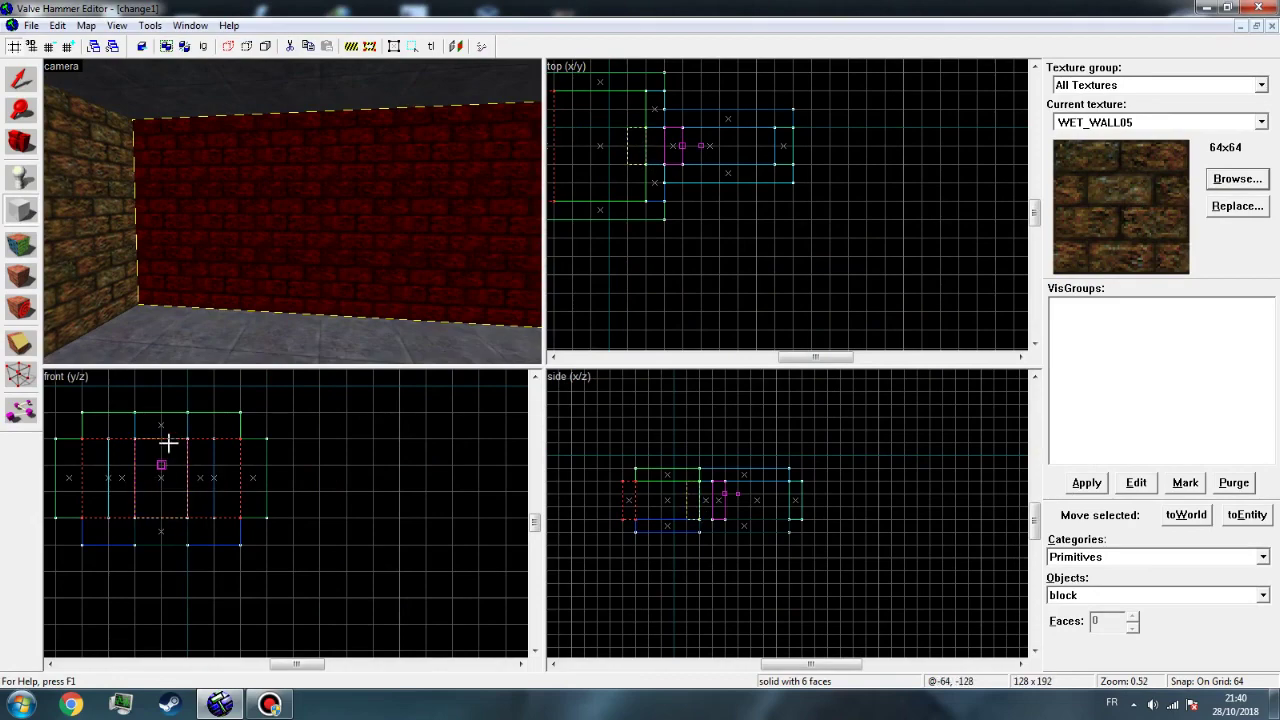
{"action": "key", "text": "z"}
{"action": "key", "text": "s"}
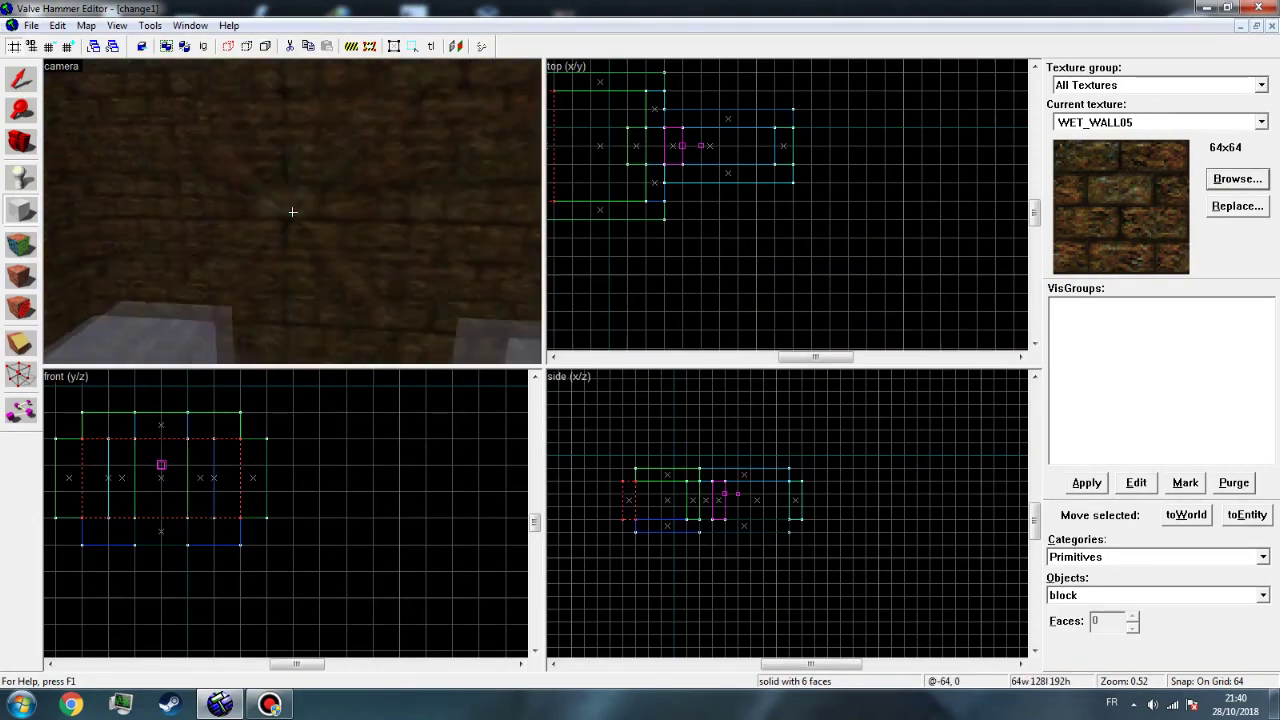
{"action": "key", "text": "w"}
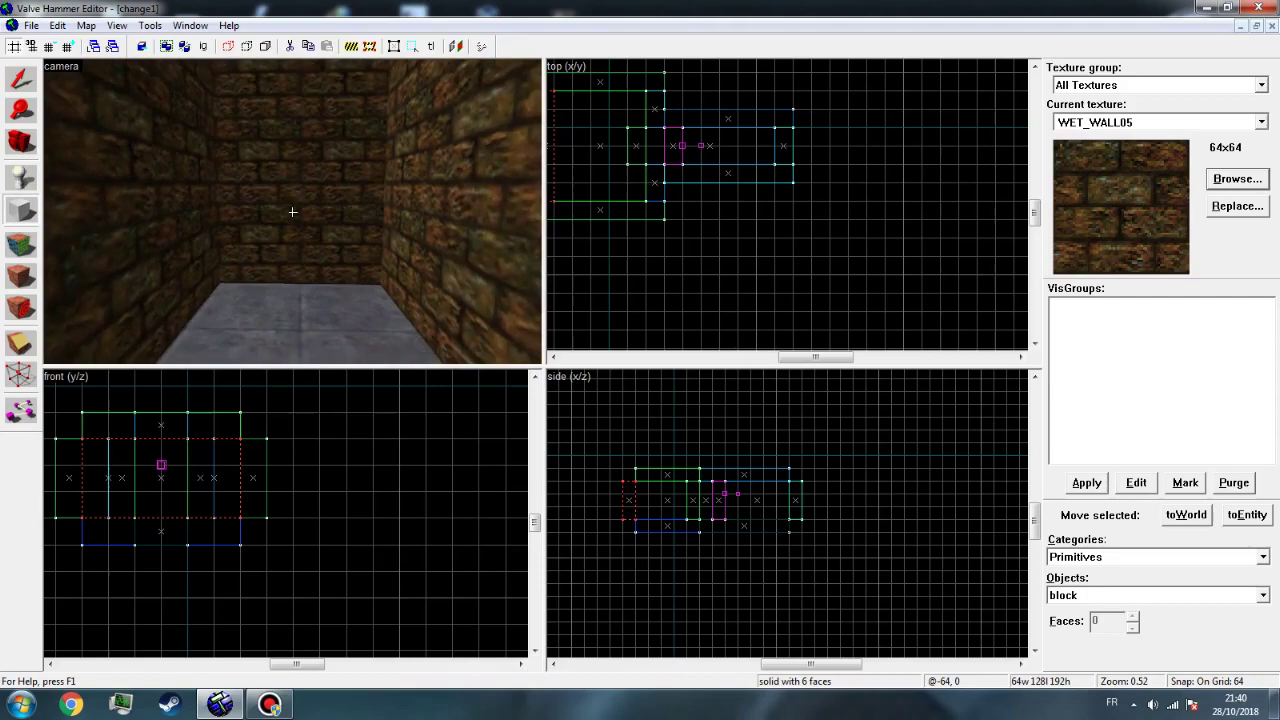
{"action": "key", "text": "z"}
{"action": "left_click", "coordinate": [326, 167]}
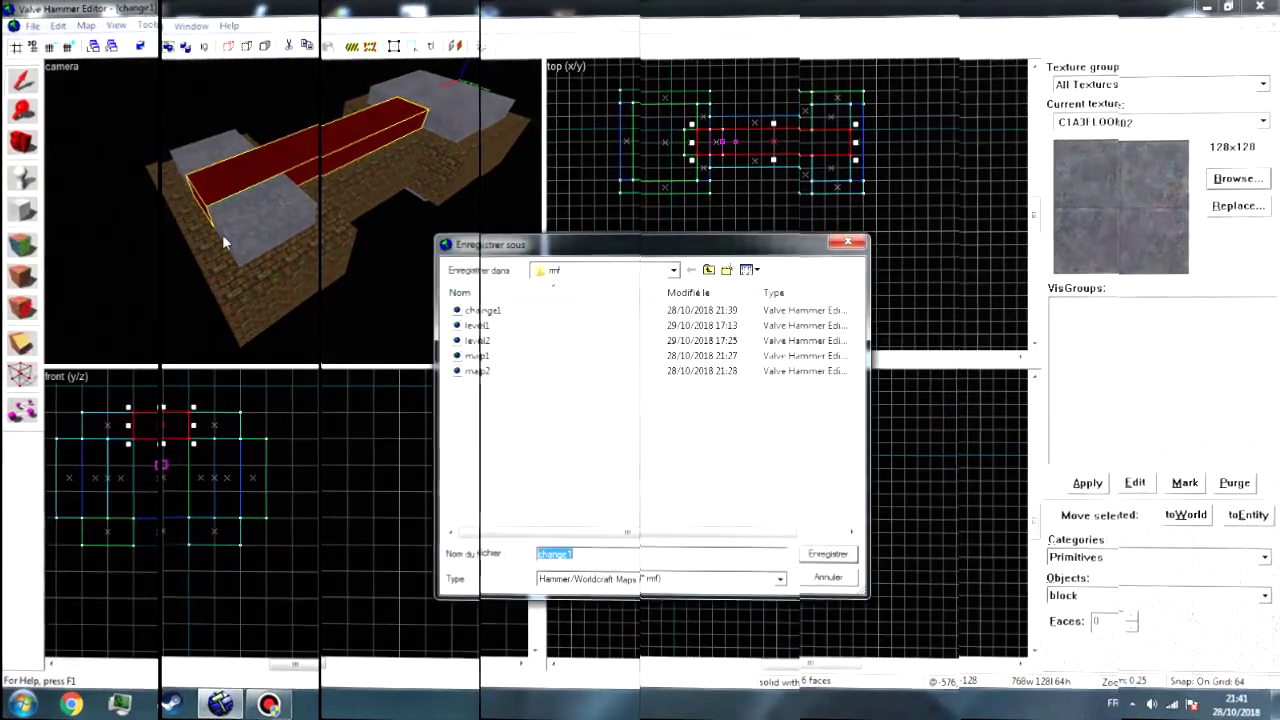
Save the map as change2 in the rmf folder
{"action": "type", "text": "ch"}
{"action": "type", "text": "ange2"}
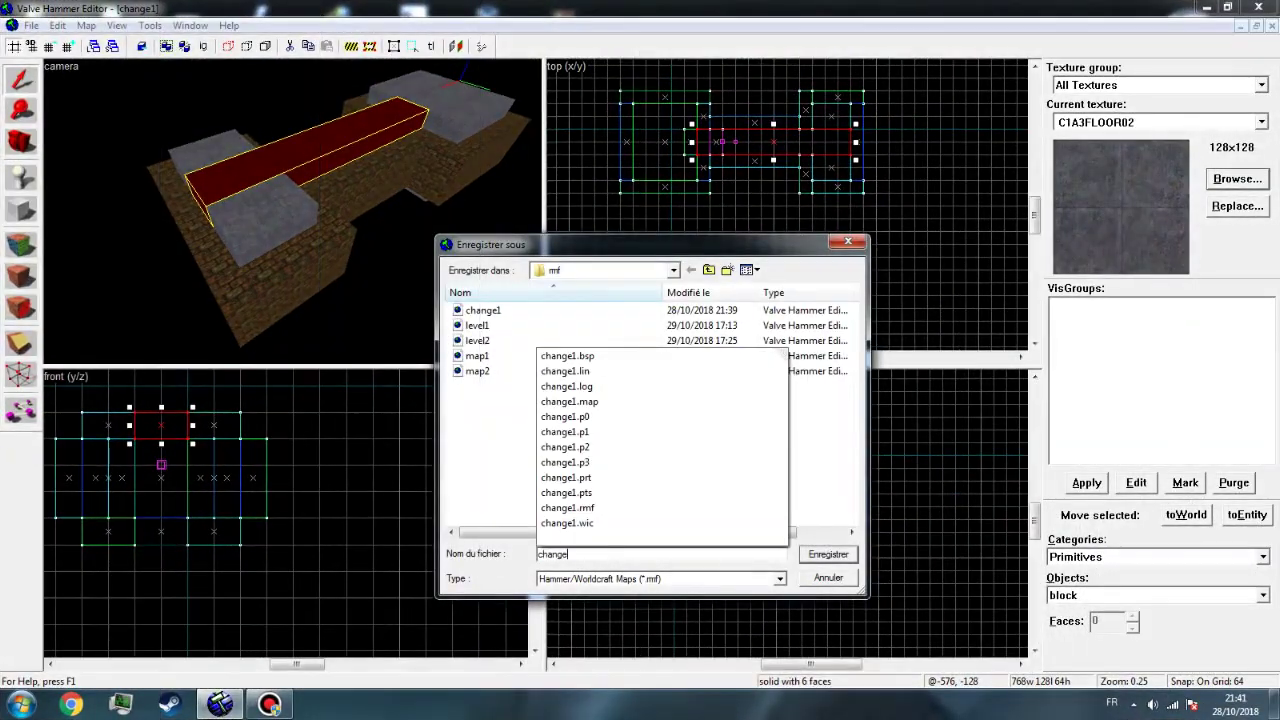
{"action": "key", "text": "Return"}
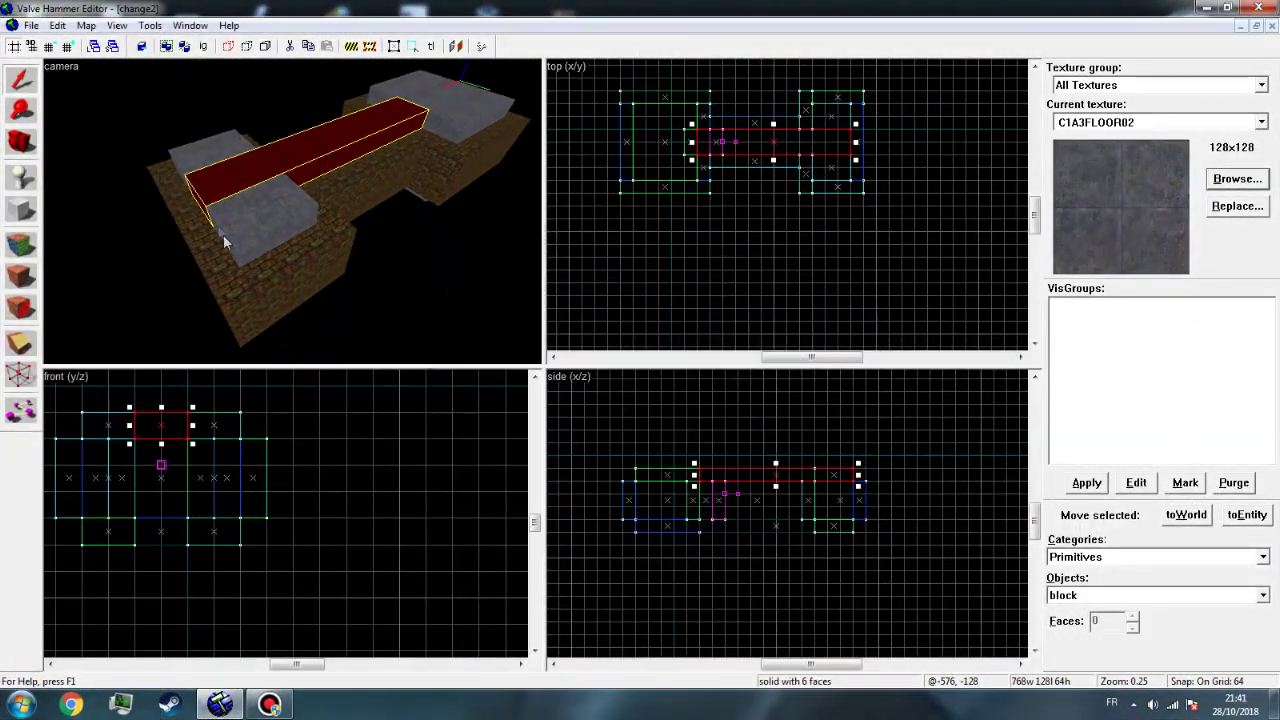
Check the landmark name and new map name of the trigger_changelevel entity in the change2 map
{"action": "key", "text": "z"}
{"action": "key", "text": "w"}
{"action": "key", "text": "w"}
{"action": "left_click", "coordinate": [292, 211]}
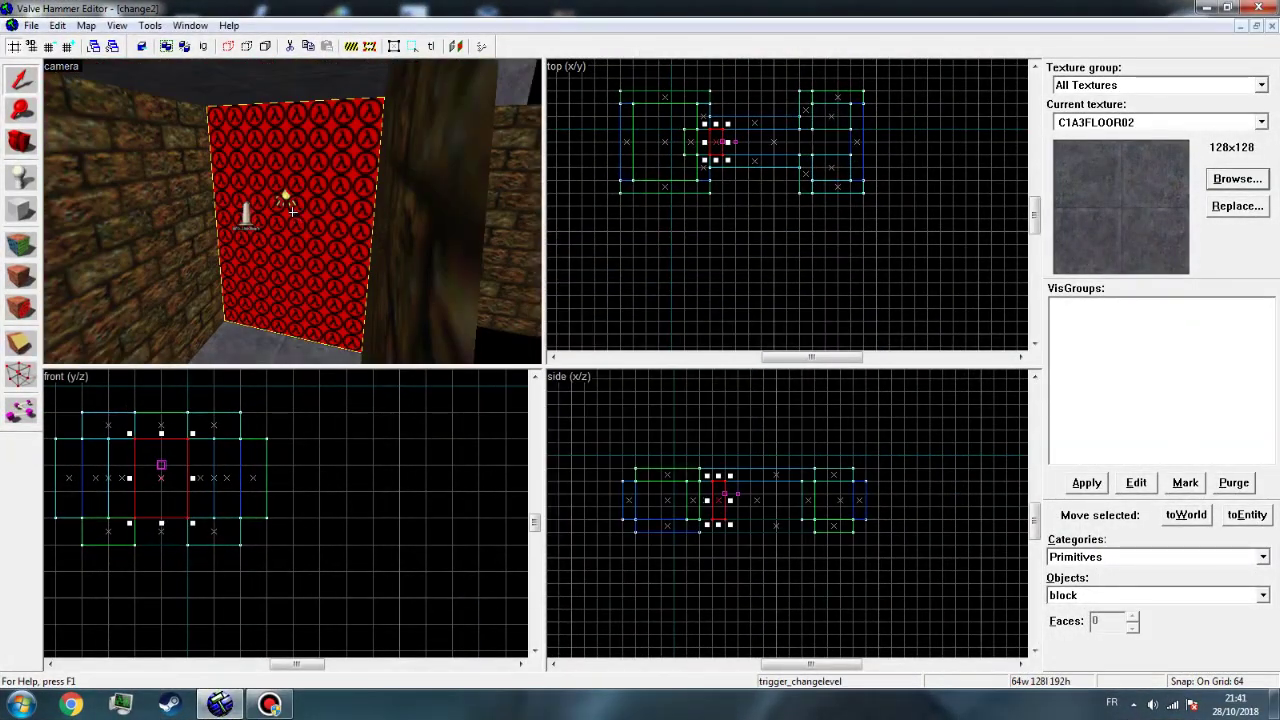
{"action": "key", "text": "z"}
{"action": "double_click", "coordinate": [293, 212]}
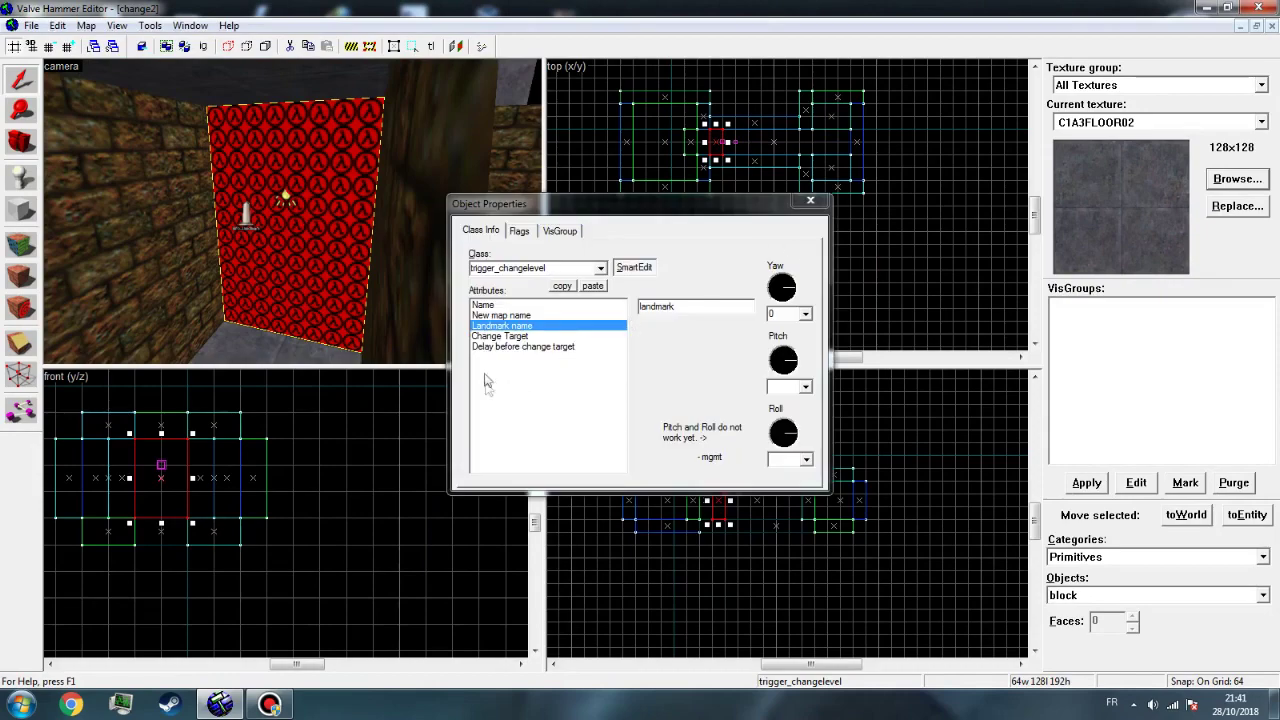
{"action": "left_click", "coordinate": [519, 315]}
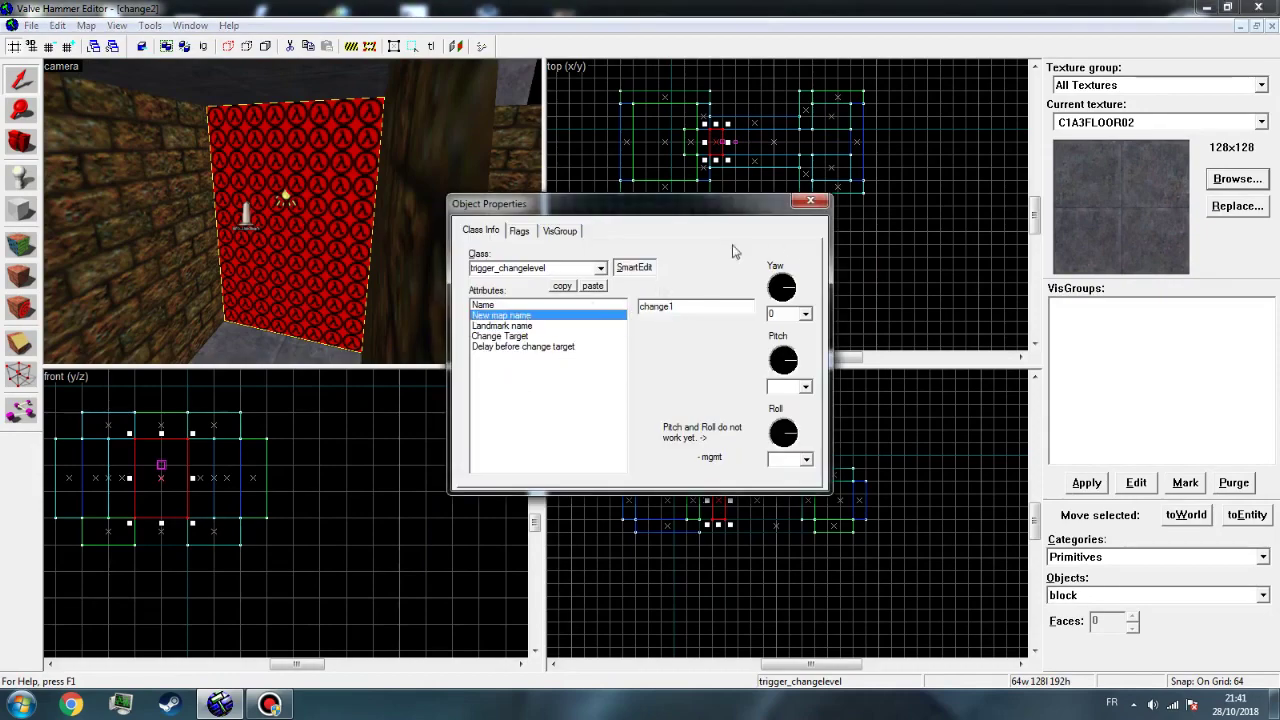
{"action": "left_click", "coordinate": [810, 203]}
{"action": "left_click_drag", "start_coordinate": [286, 200], "coordinate": [238, 218]}
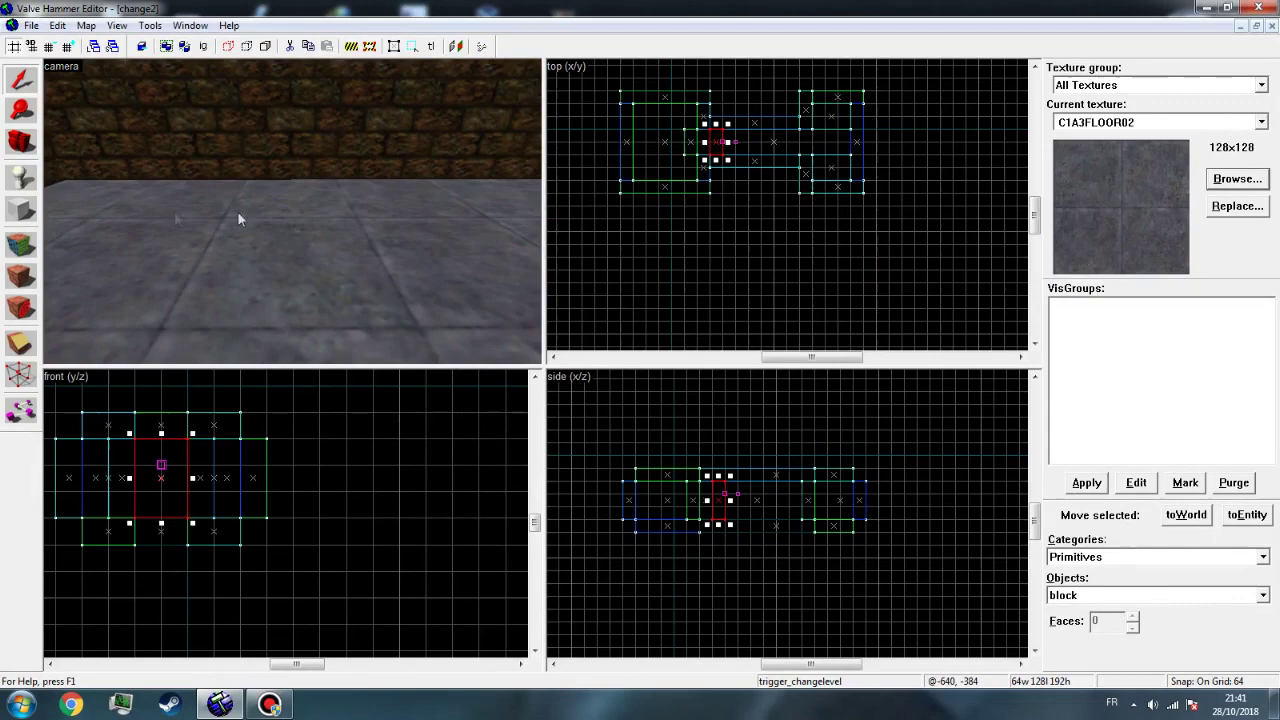
{"action": "left_click", "coordinate": [1232, 595]}
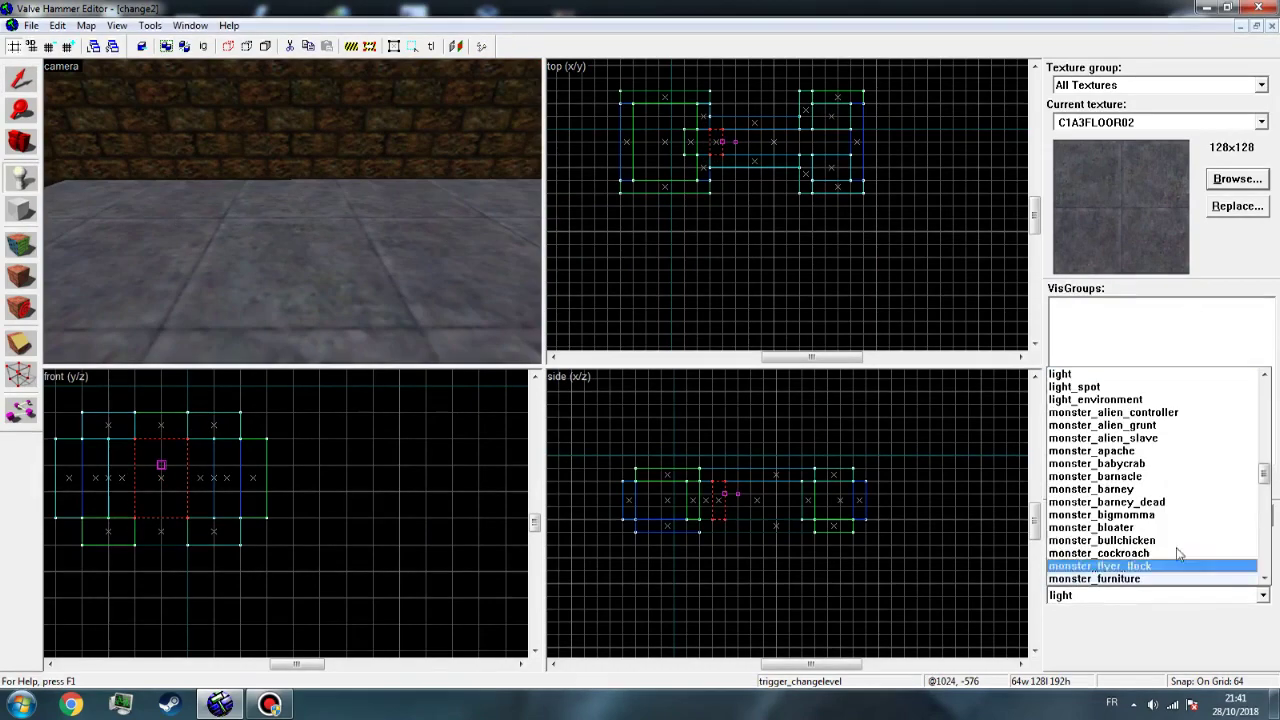
{"action": "key", "text": "w"}
{"action": "key", "text": "w"}
{"action": "left_click", "coordinate": [1146, 580]}
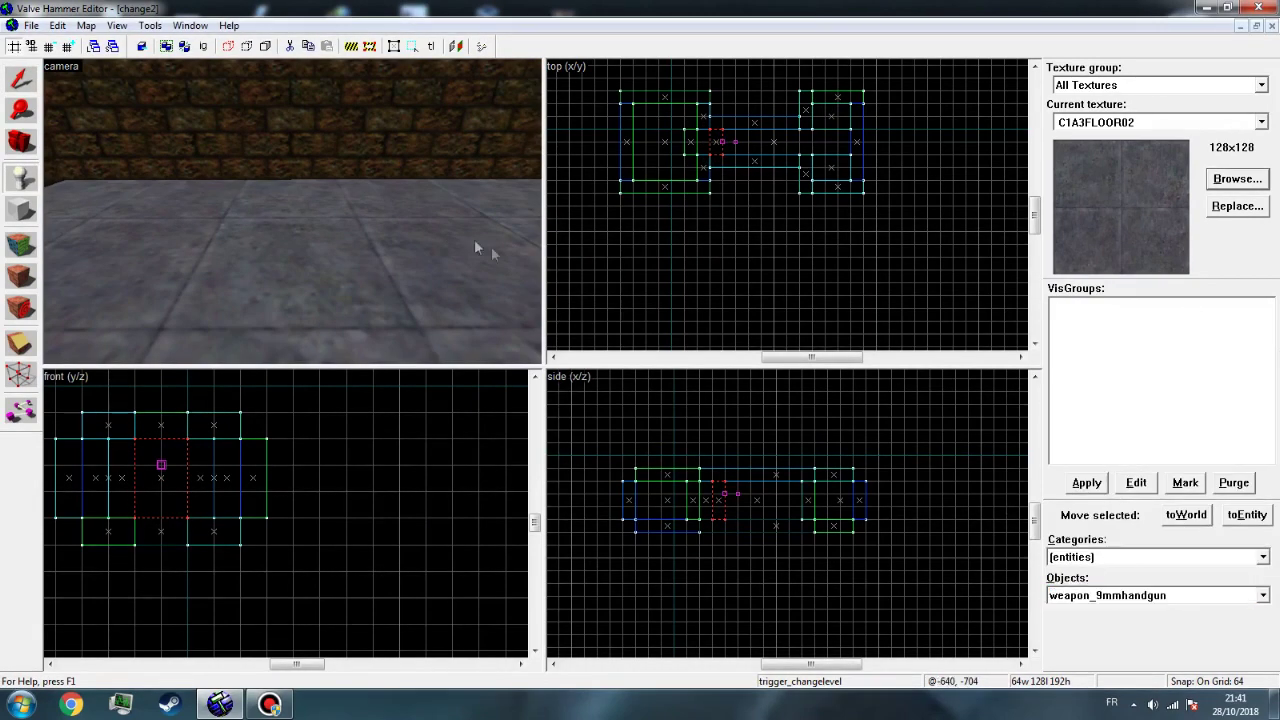
Place a monster_alien_slave entity on the floor of the new room at the far end of the corridor
{"action": "key", "text": "z"}
{"action": "left_click_drag", "start_coordinate": [292, 212], "coordinate": [288, 210]}
{"action": "left_click", "coordinate": [1099, 595]}
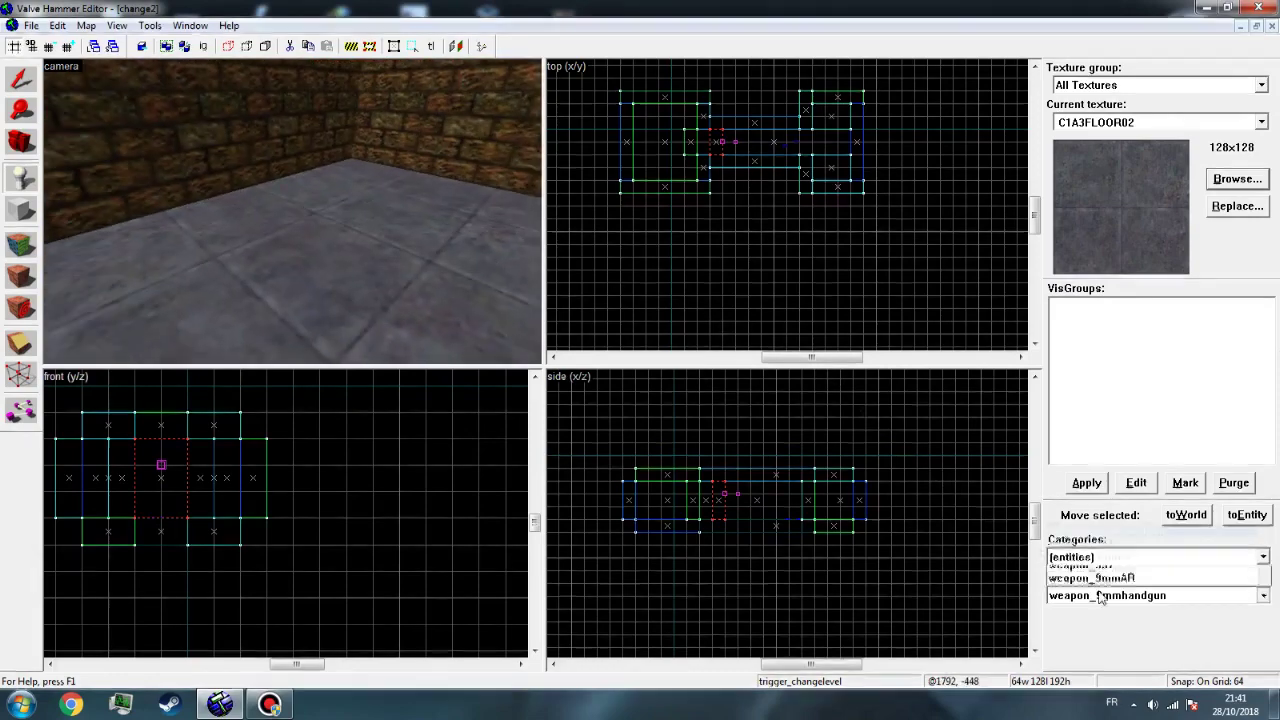
{"action": "key", "text": "m"}
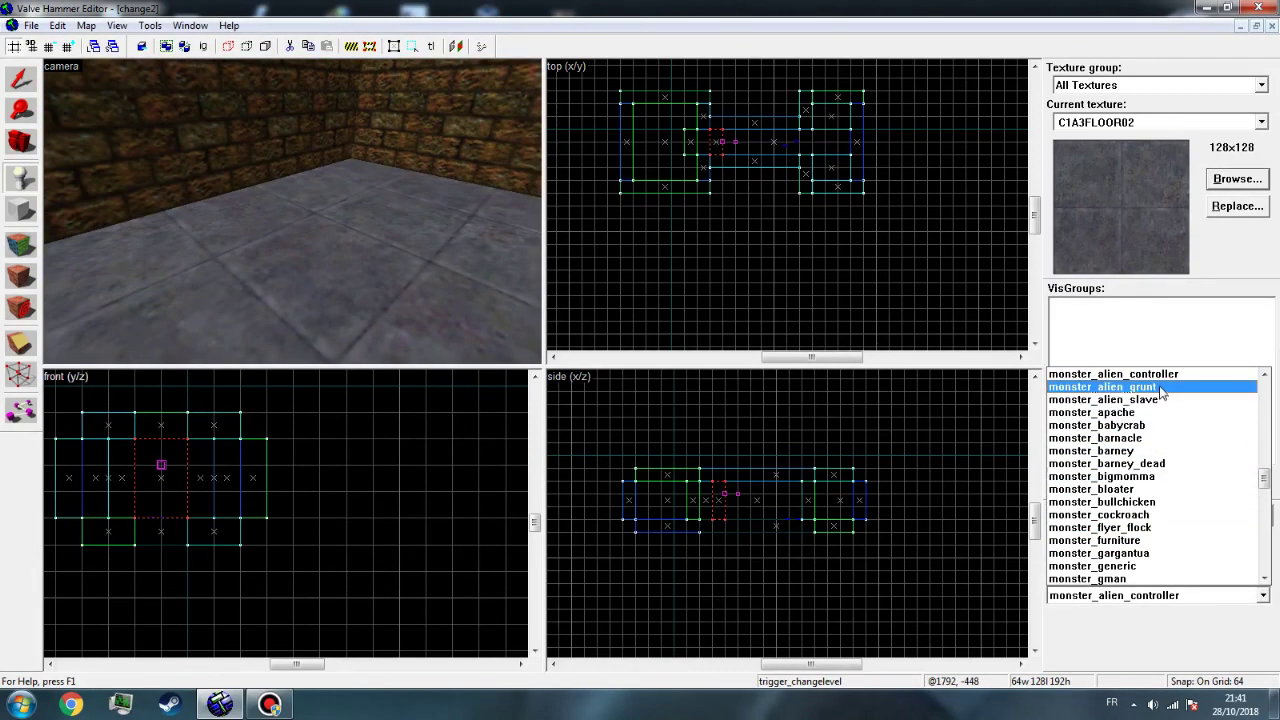
{"action": "left_click", "coordinate": [1160, 400]}
{"action": "left_click", "coordinate": [369, 333]}
{"action": "left_click_drag", "start_coordinate": [369, 333], "coordinate": [293, 218]}
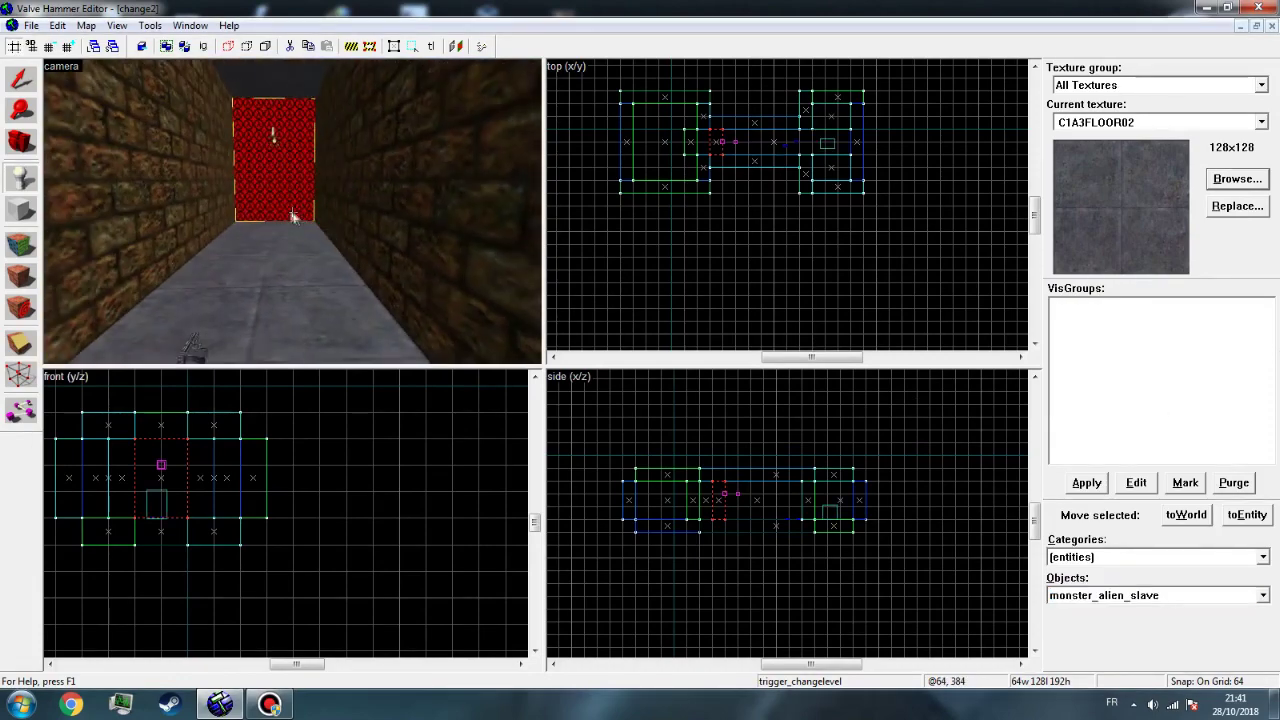
Save the change2 map and compile it with the Half-Life (full) configuration, widening the compile log
{"action": "left_click", "coordinate": [31, 25]}
{"action": "left_click", "coordinate": [61, 99]}
{"action": "left_click", "coordinate": [481, 46]}
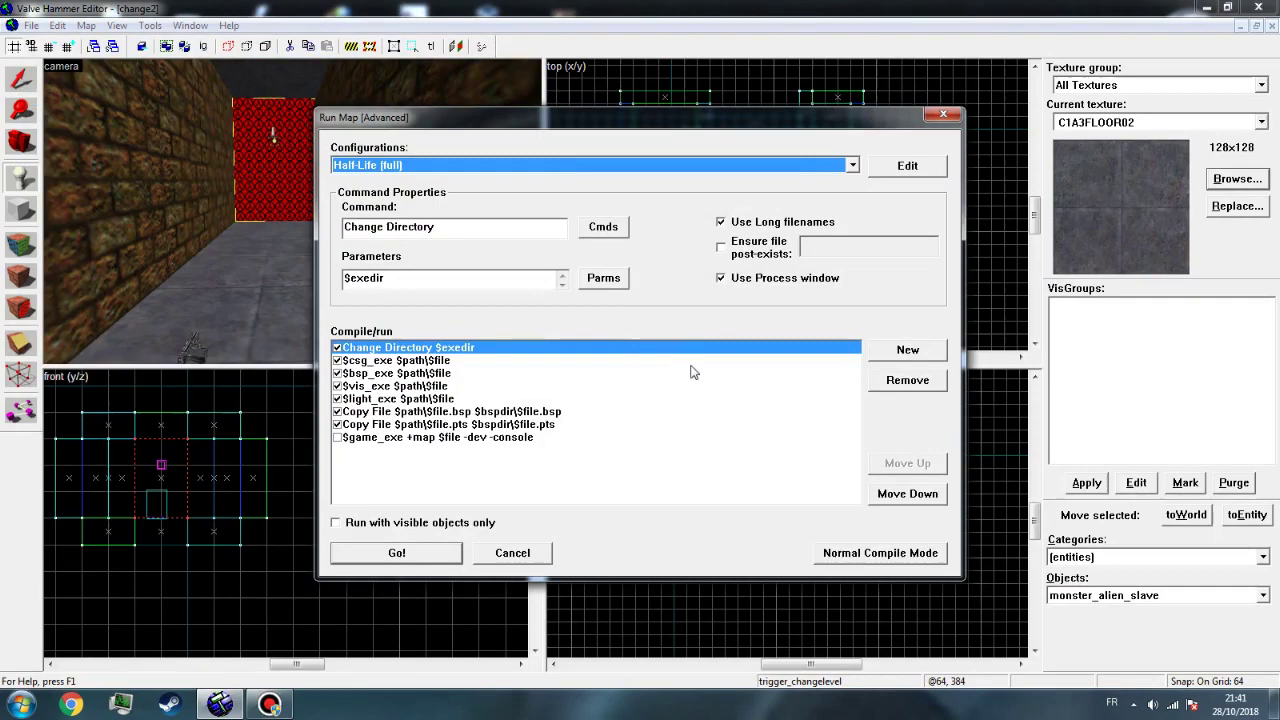
{"action": "left_click", "coordinate": [448, 552]}
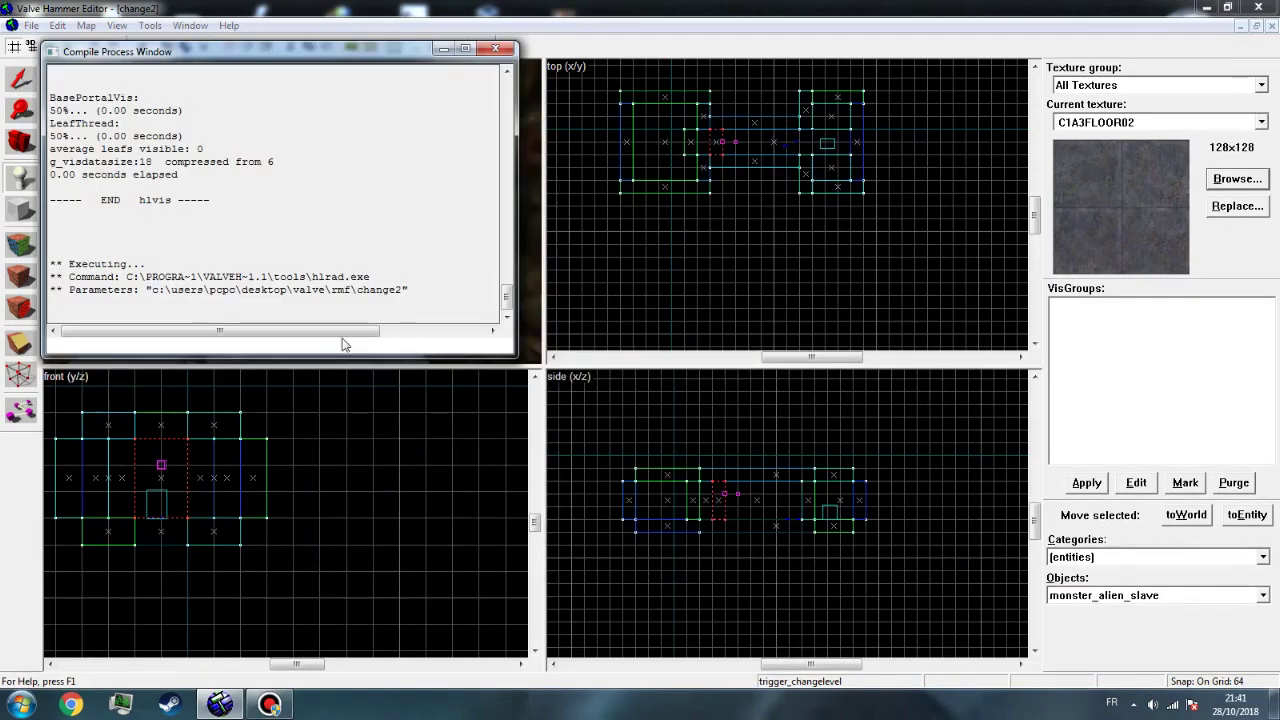
{"action": "left_click_drag", "start_coordinate": [510, 358], "coordinate": [1097, 357]}
{"action": "left_click", "coordinate": [269, 704]}
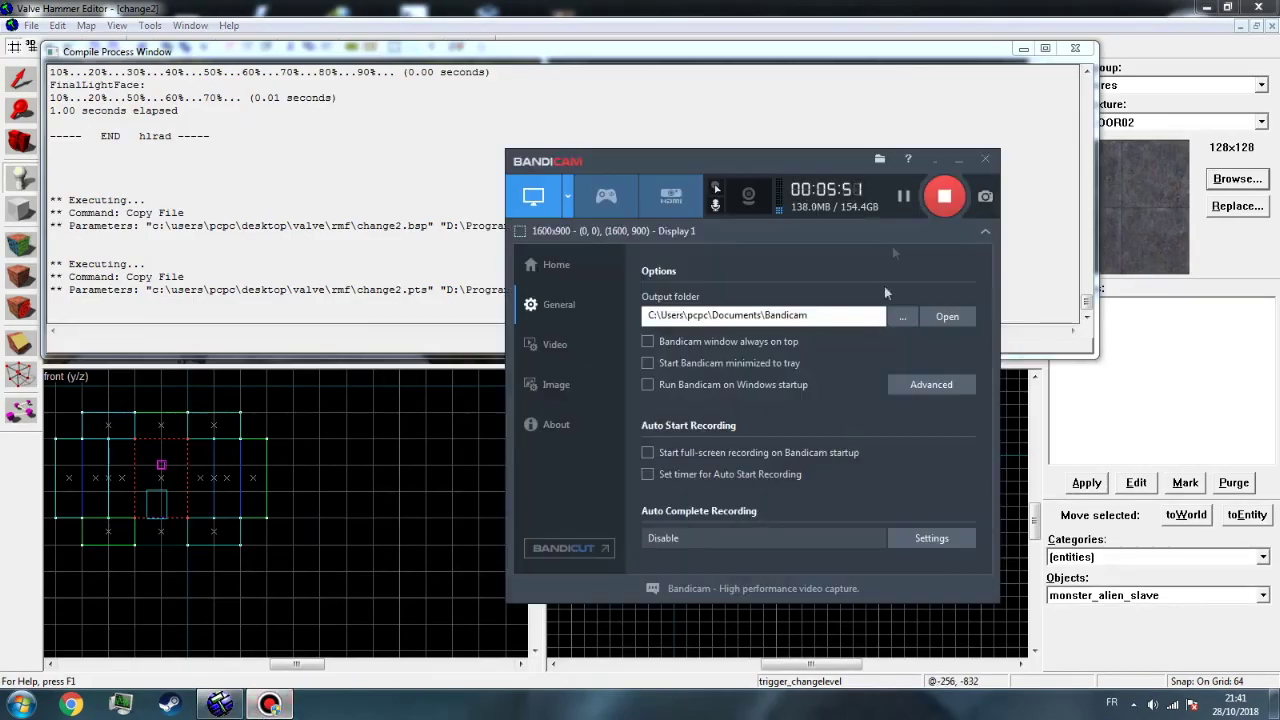
{"action": "left_click", "coordinate": [944, 196]}
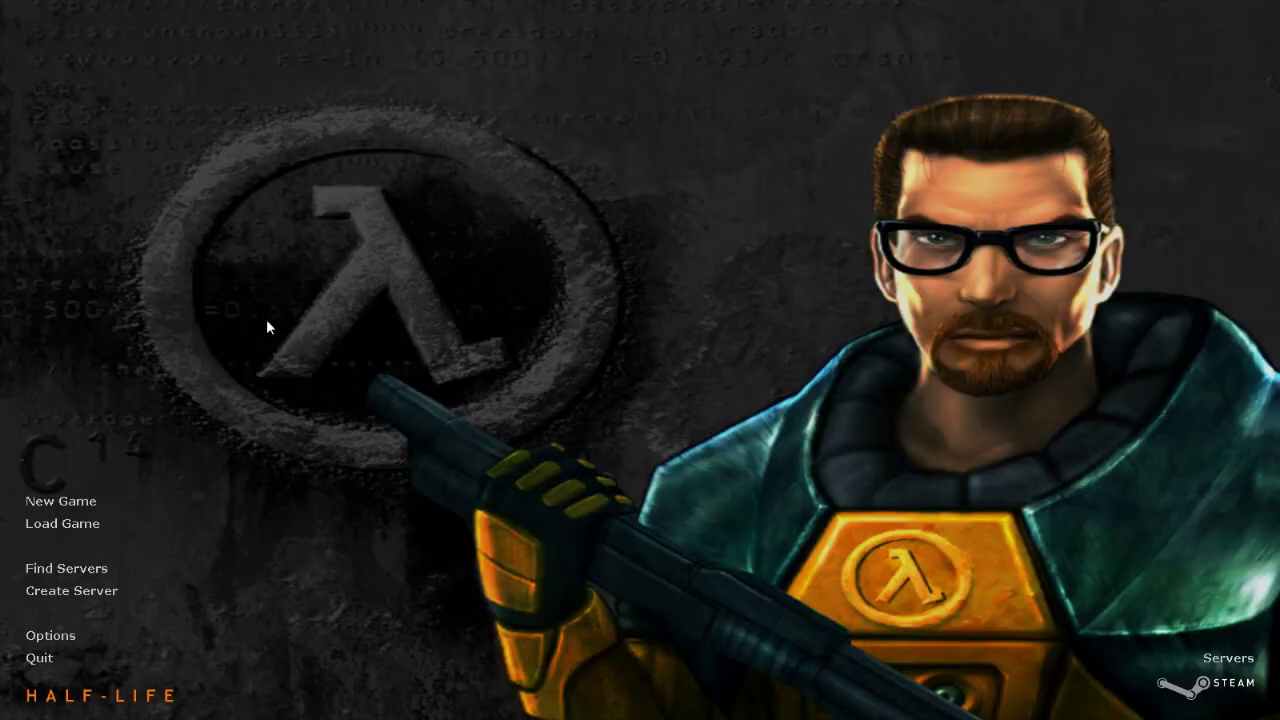
Load the change1 map in Half-Life through the developer console
{"action": "key", "text": "grave"}
{"action": "type", "text": "map change15"}
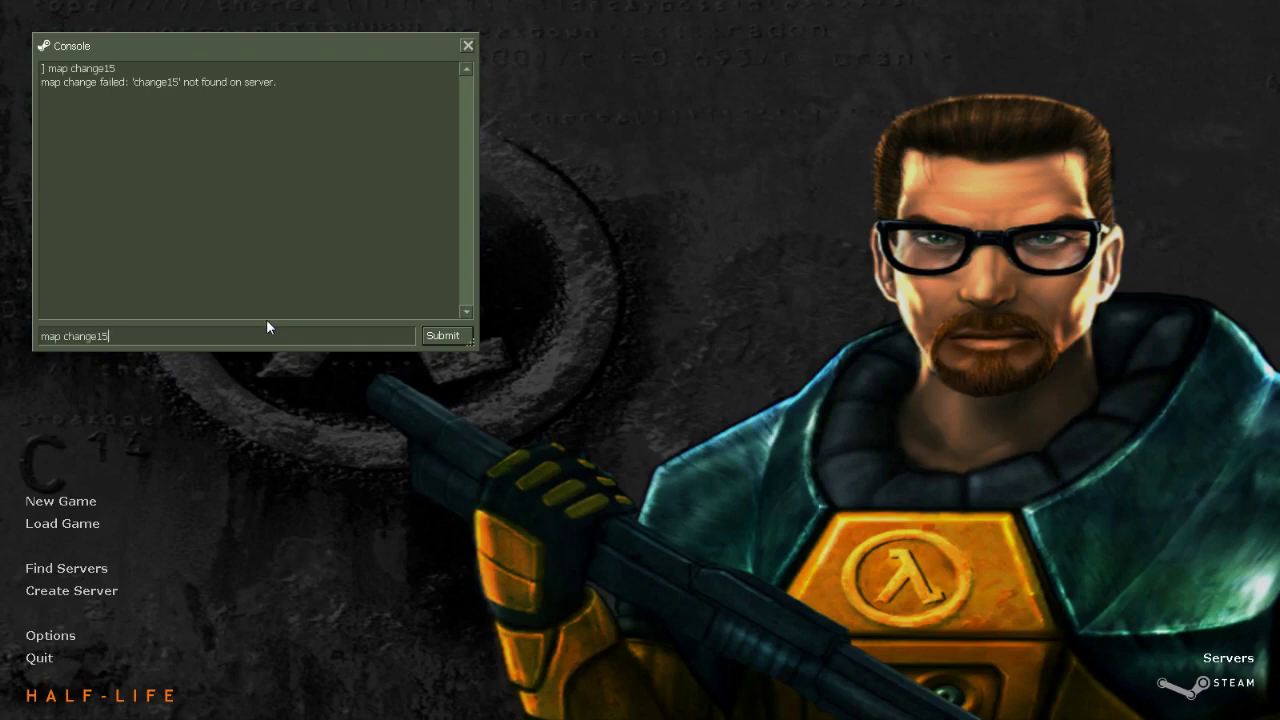
{"action": "key", "text": "Return"}
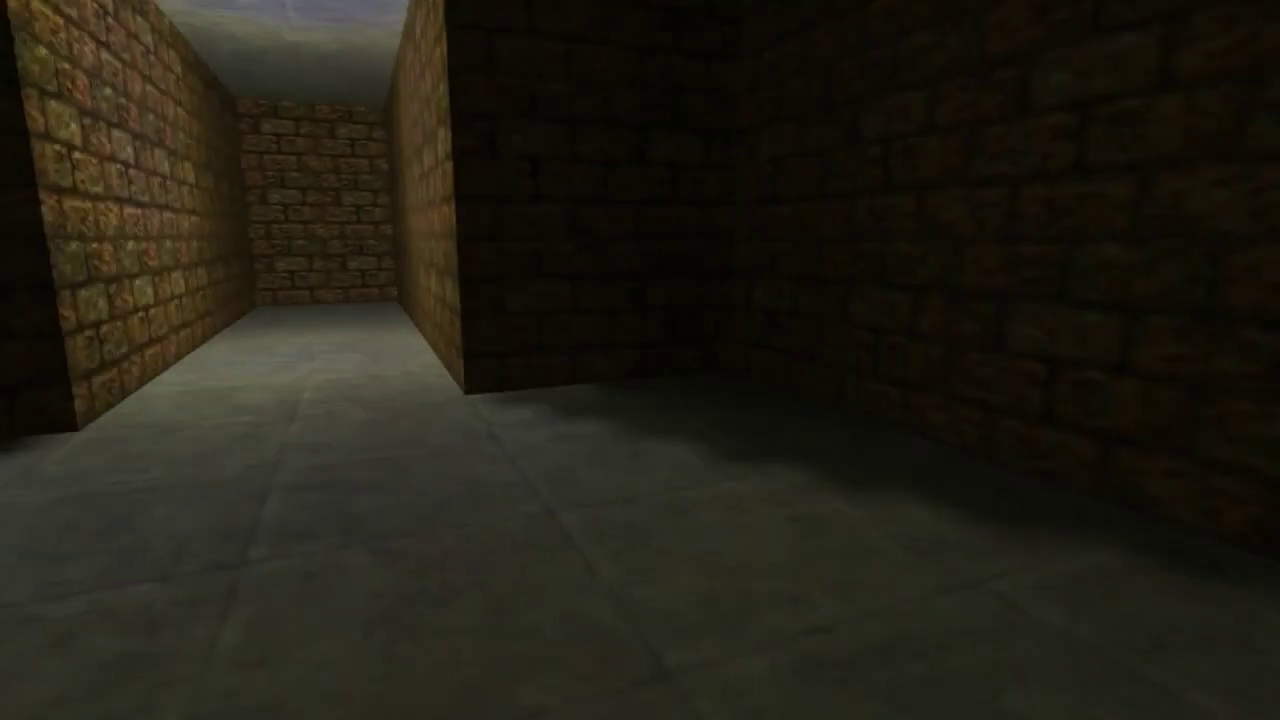
Walk down the corridor through the level change and explore the connecting corridors with the pistol drawn
{"action": "key", "text": "w"}
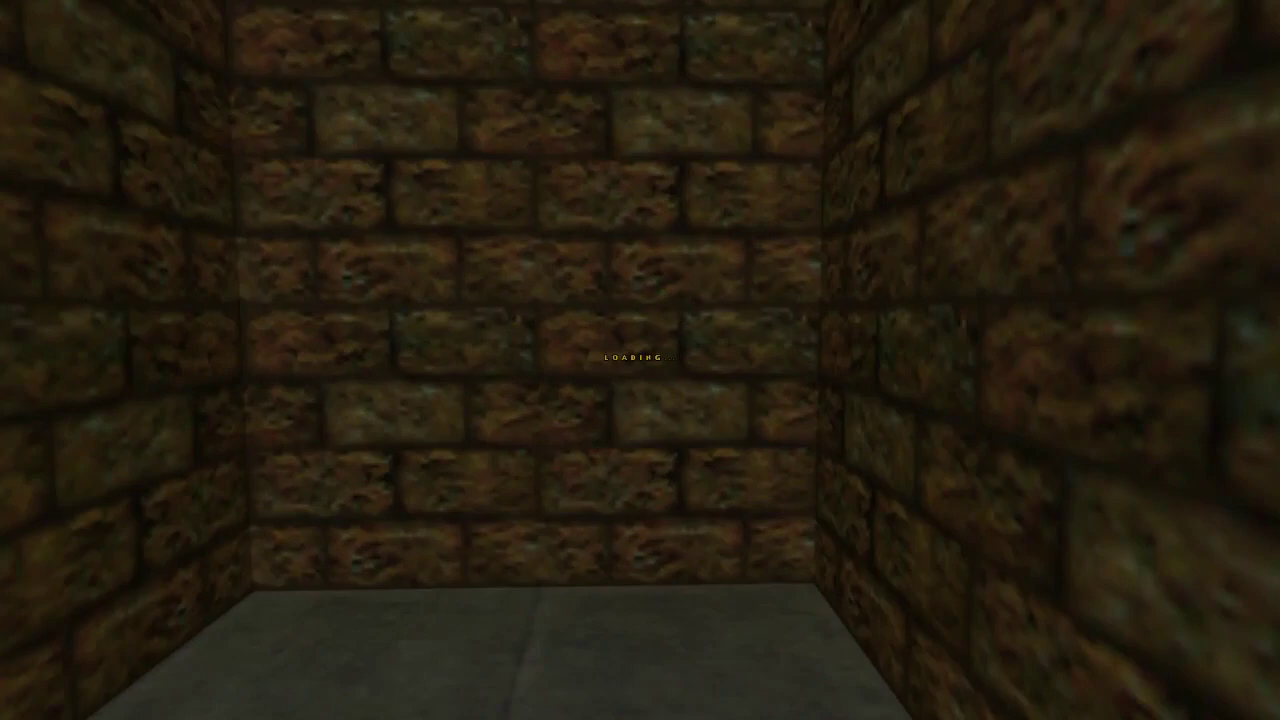
{"action": "key", "text": "w"}
{"action": "left_click", "coordinate": [640, 360]}
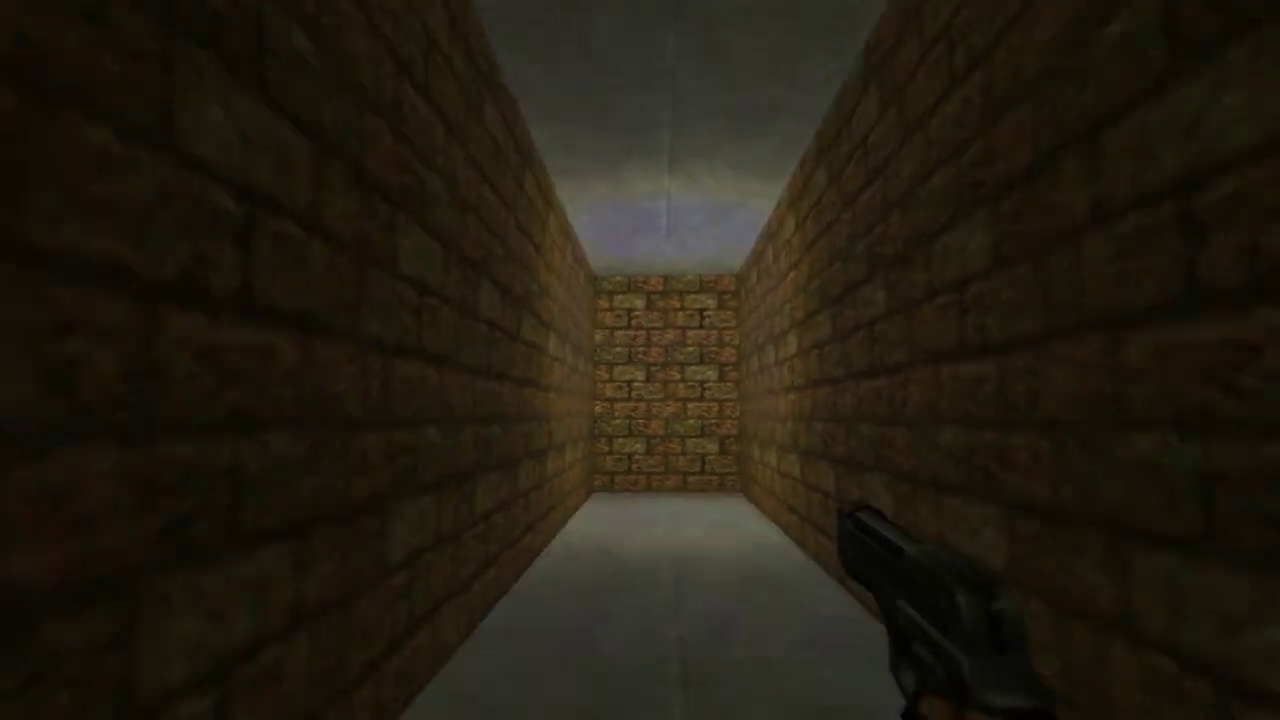
{"action": "key", "text": "w"}
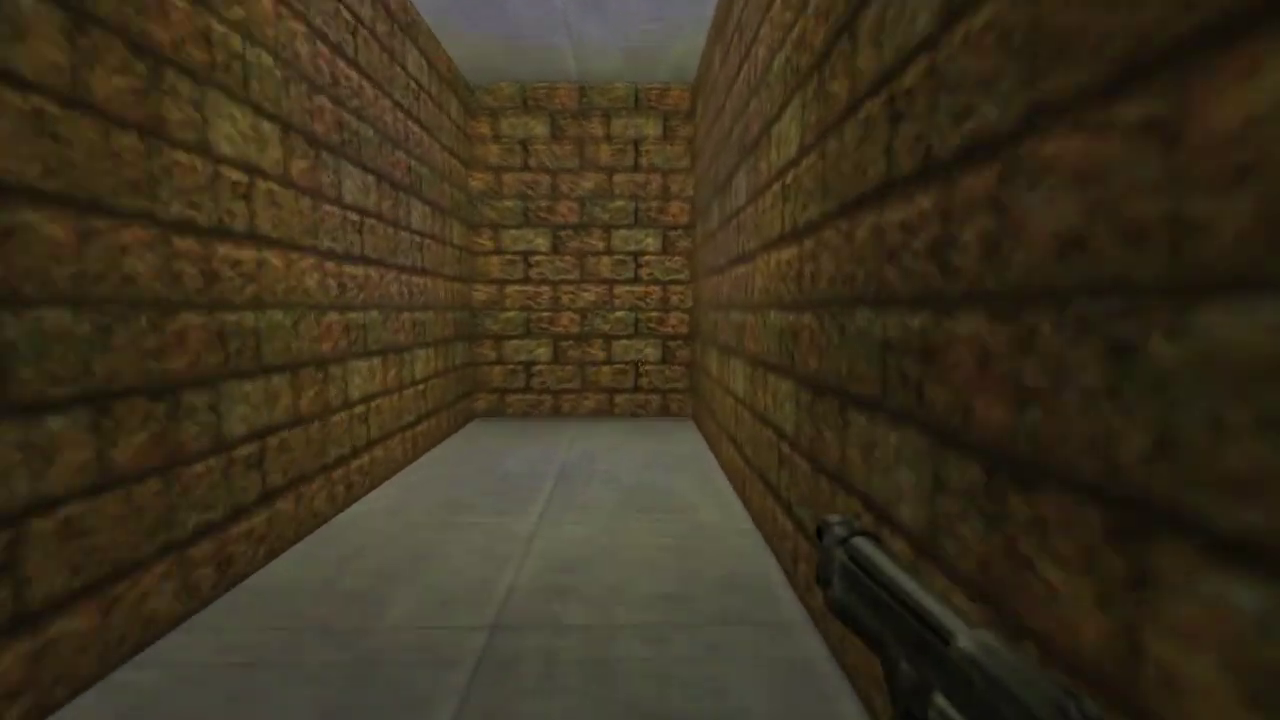
{"action": "key", "text": "w"}
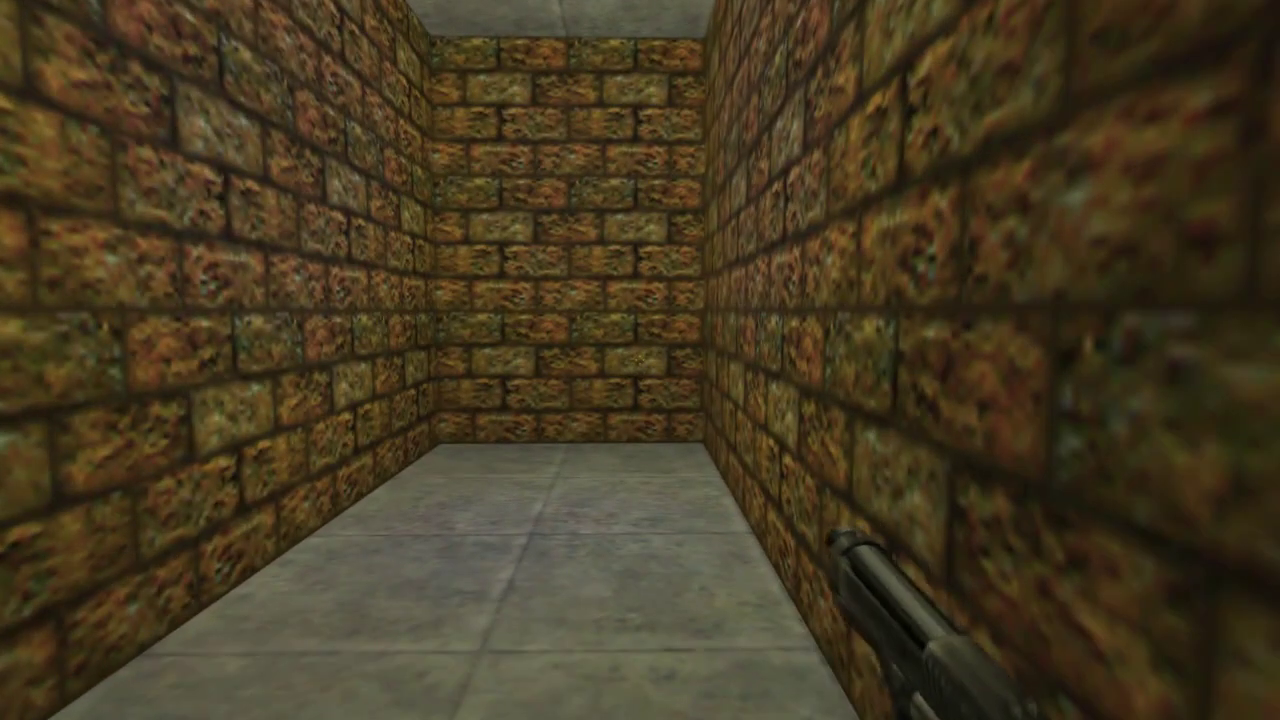